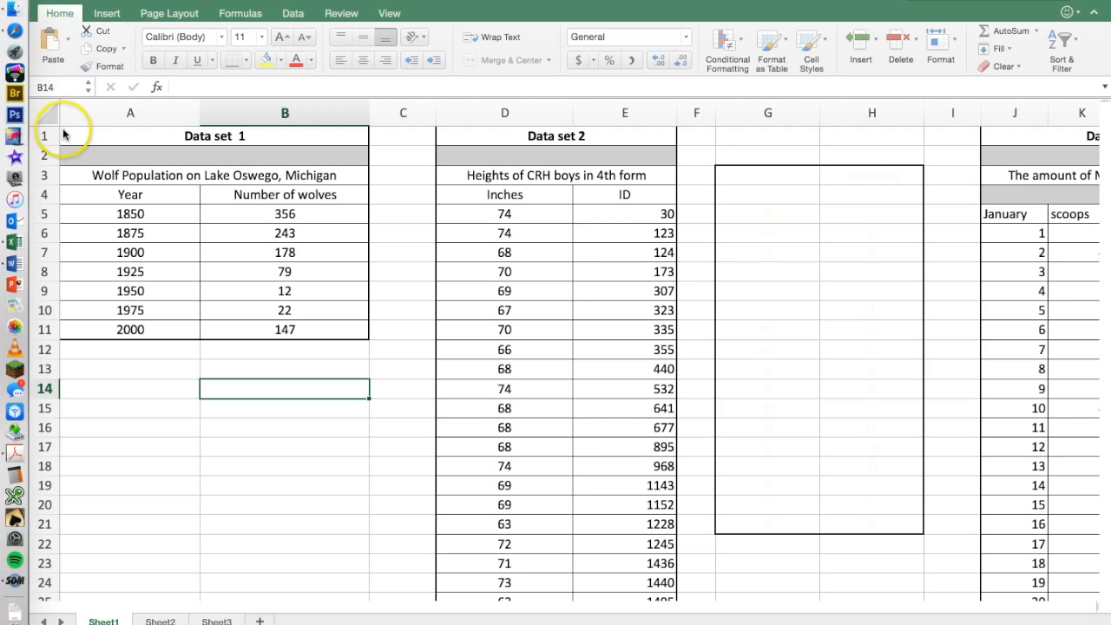
# Insert a plain Scatter chart from the Year and Number of wolves values in A5:B11.
pyautogui.moveTo(330, 328); pyautogui.dragTo(145, 140)
pyautogui.click(218, 432)
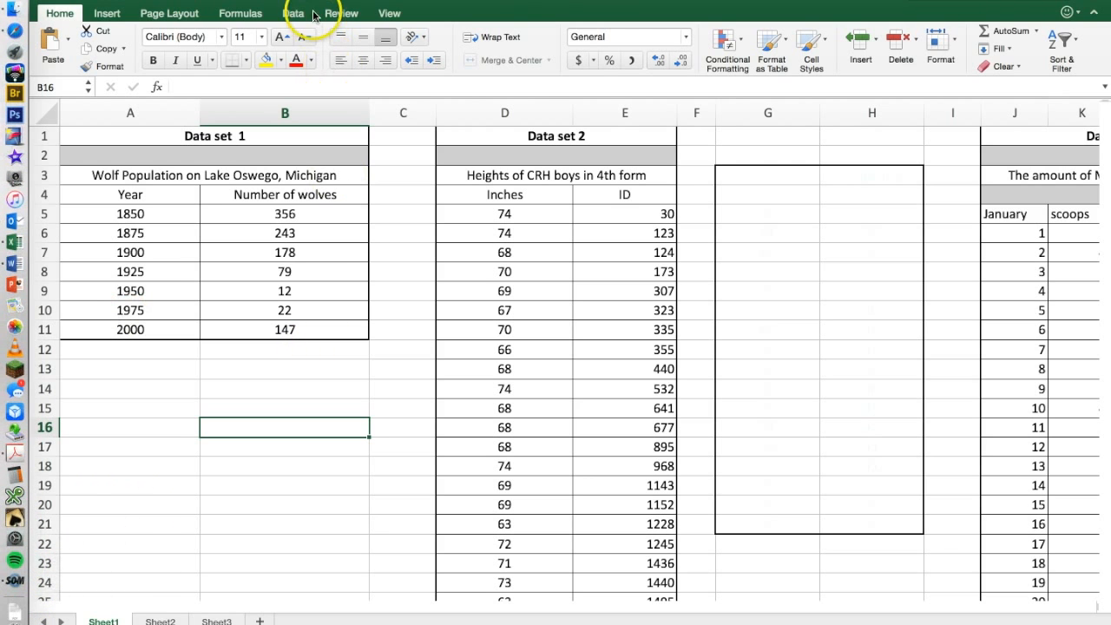
pyautogui.moveTo(139, 214); pyautogui.dragTo(263, 328)
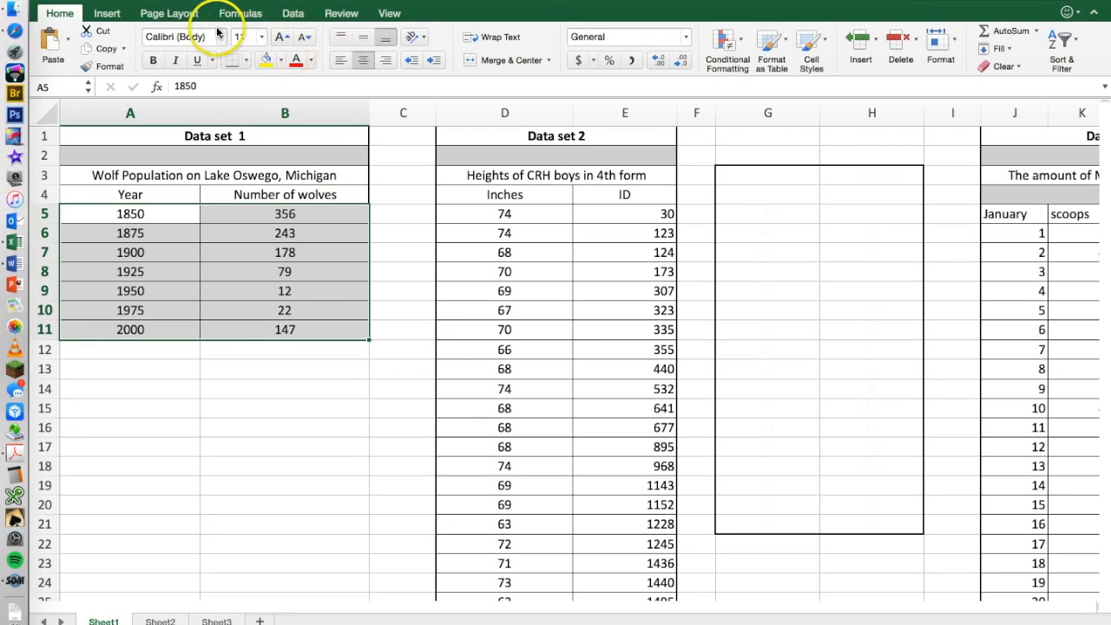
pyautogui.click(108, 14)
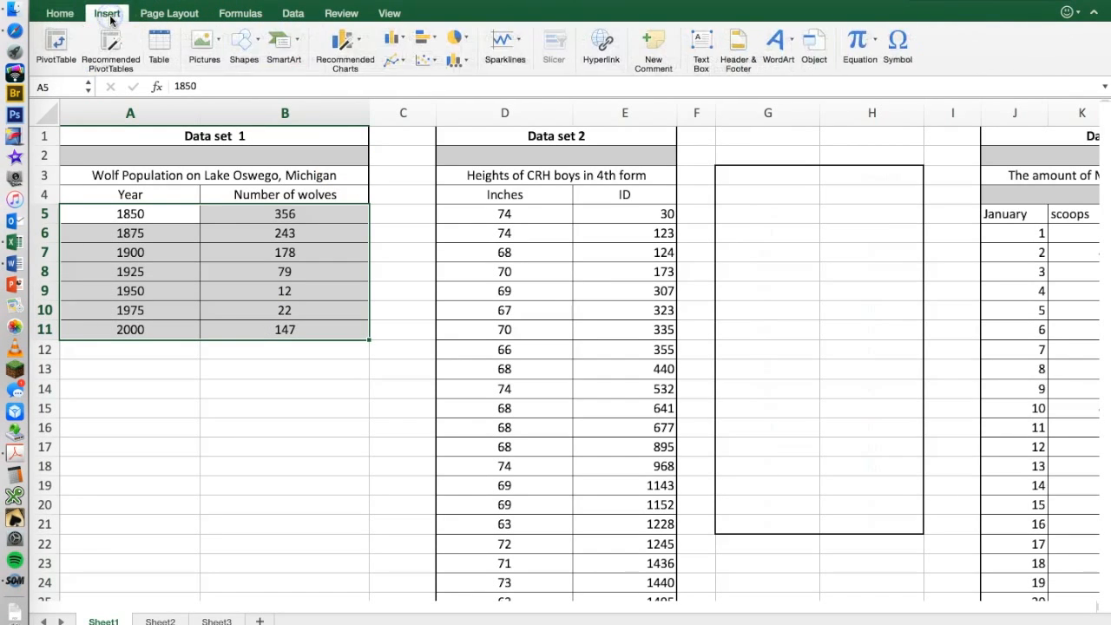
pyautogui.click(425, 62)
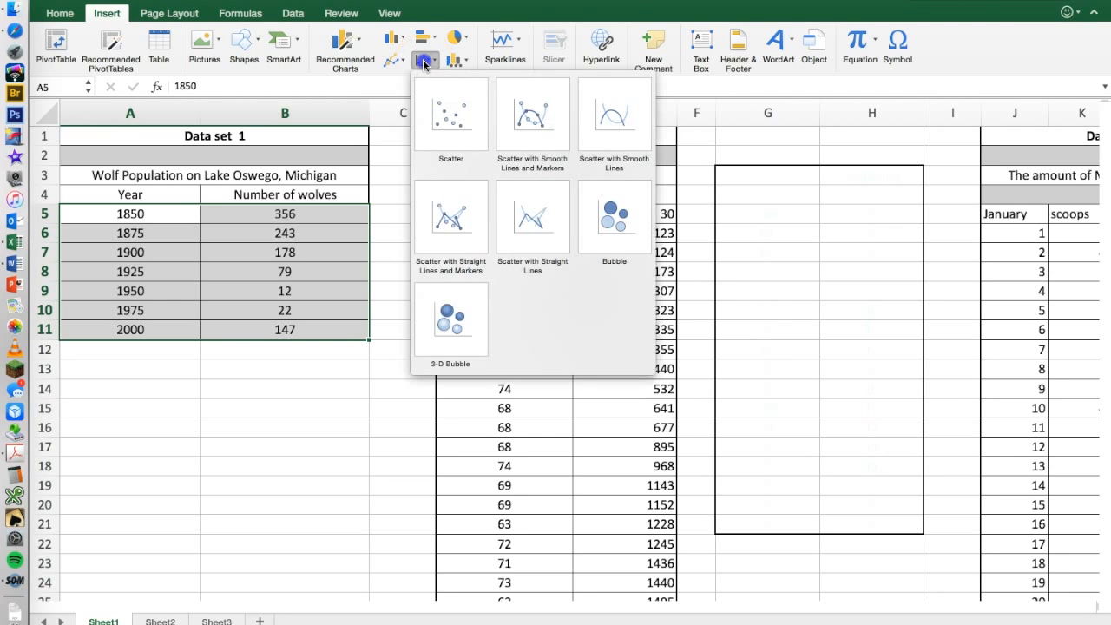
pyautogui.click(455, 119)
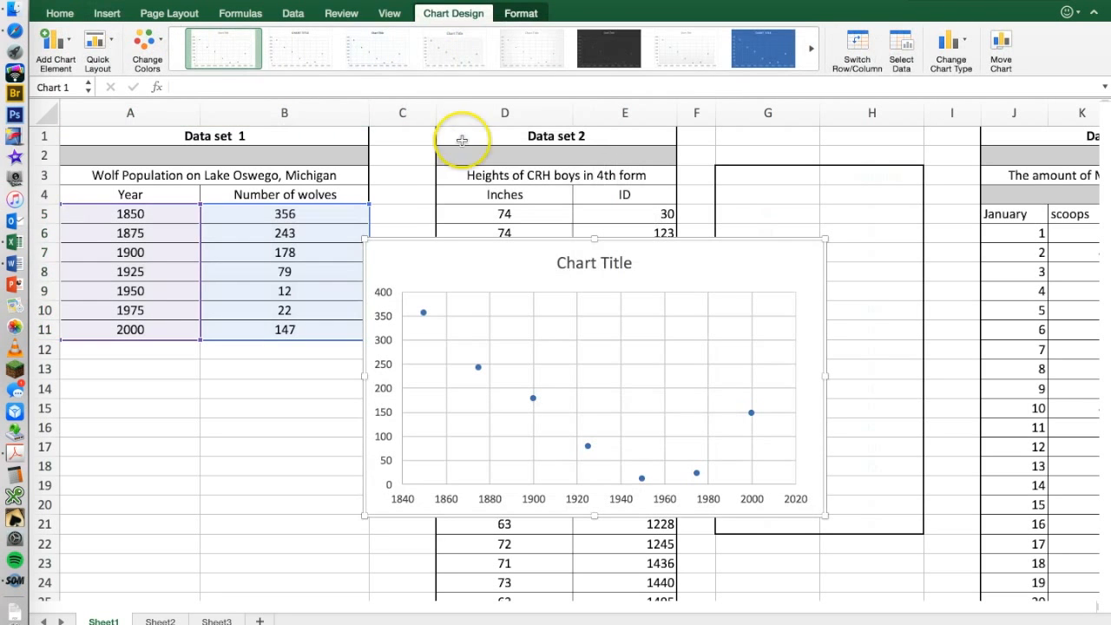
# Enlarge the scatter chart and position it from row 5 downward so the years in column A stay readable.
pyautogui.moveTo(502, 206); pyautogui.dragTo(297, 134)
pyautogui.moveTo(592, 411); pyautogui.dragTo(885, 556)
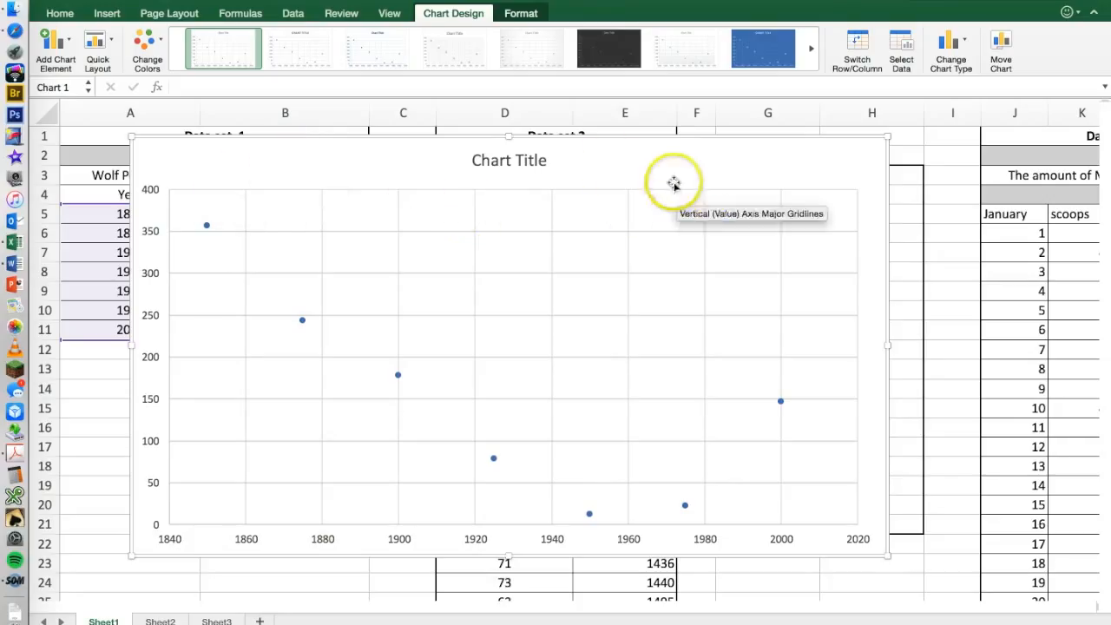
pyautogui.click(503, 160)
pyautogui.doubleClick(503, 155)
pyautogui.moveTo(472, 161); pyautogui.dragTo(547, 169)
pyautogui.moveTo(365, 141); pyautogui.dragTo(406, 206)
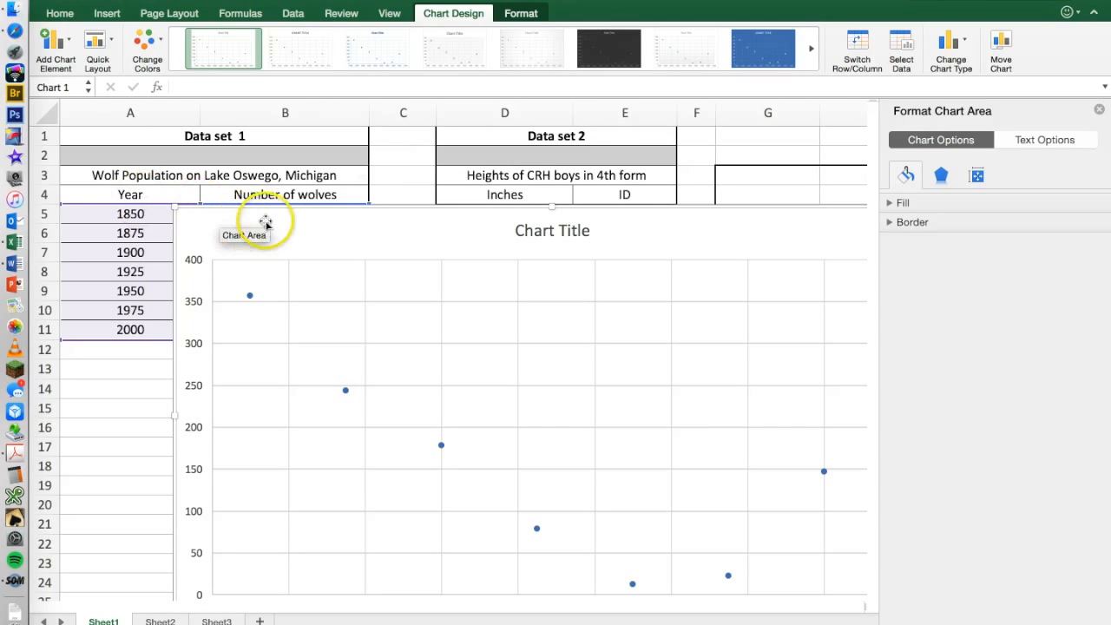
# Replace the placeholder chart title with "Recovery of Wolves from".
pyautogui.click(558, 234)
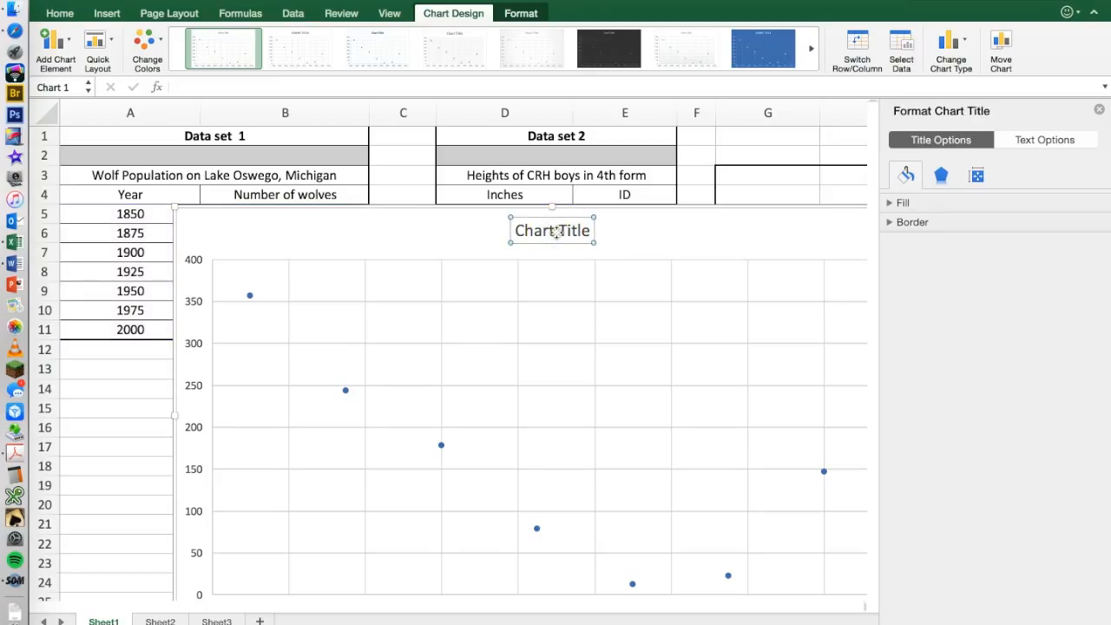
pyautogui.moveTo(516, 231); pyautogui.dragTo(588, 231)
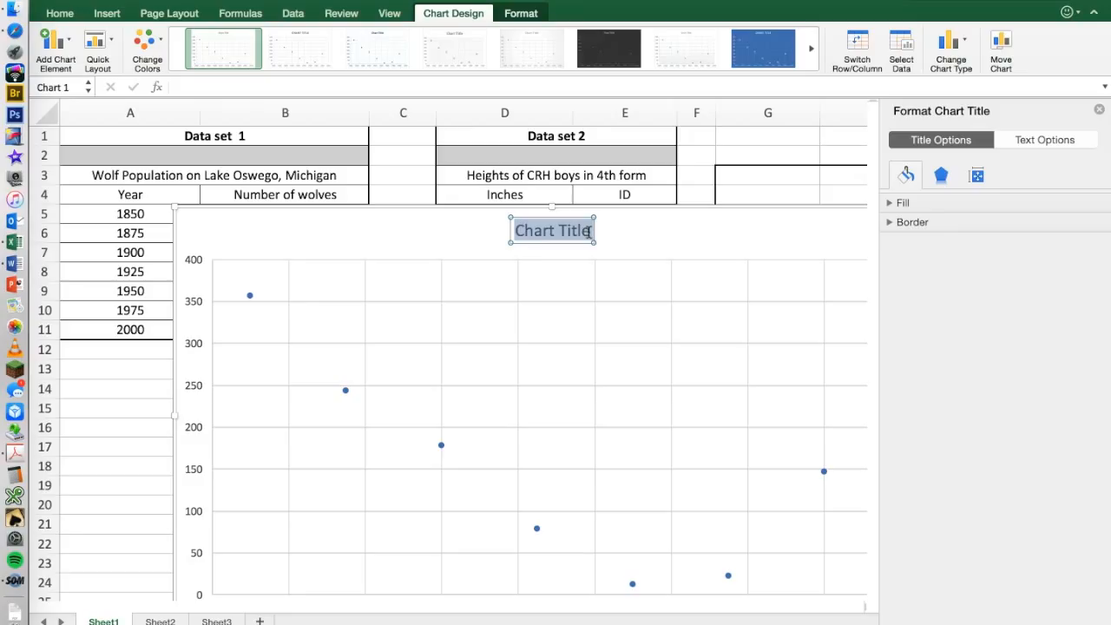
pyautogui.write('Recovery of Wolves from 1')
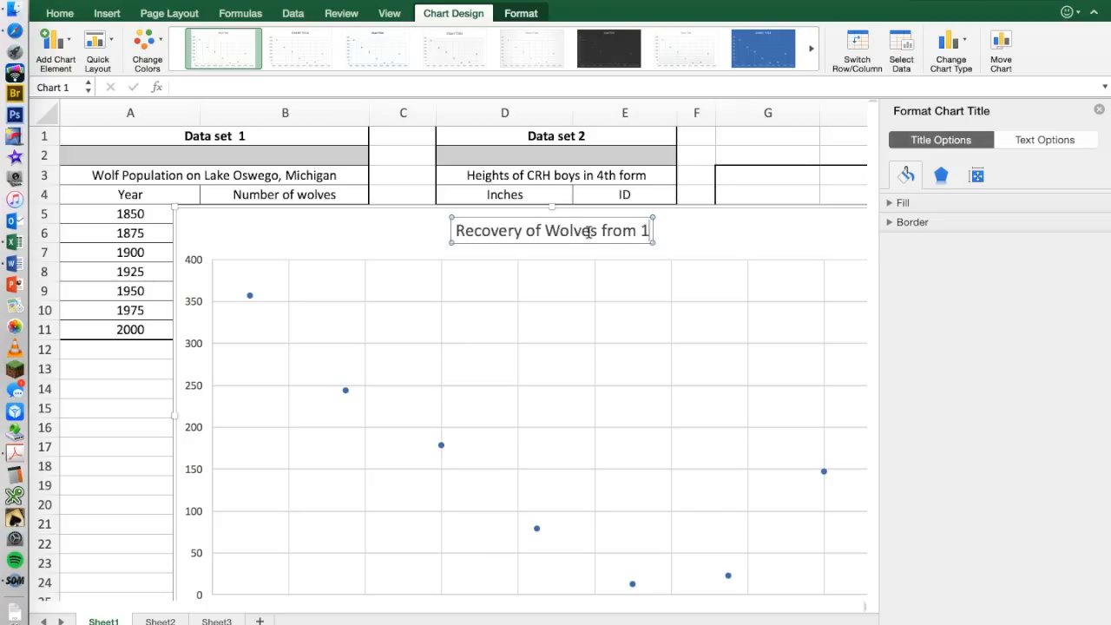
pyautogui.write('850')
pyautogui.press('BackSpace')
pyautogui.press('BackSpace')
pyautogui.press('BackSpace')
pyautogui.press('BackSpace')
pyautogui.press('BackSpace')
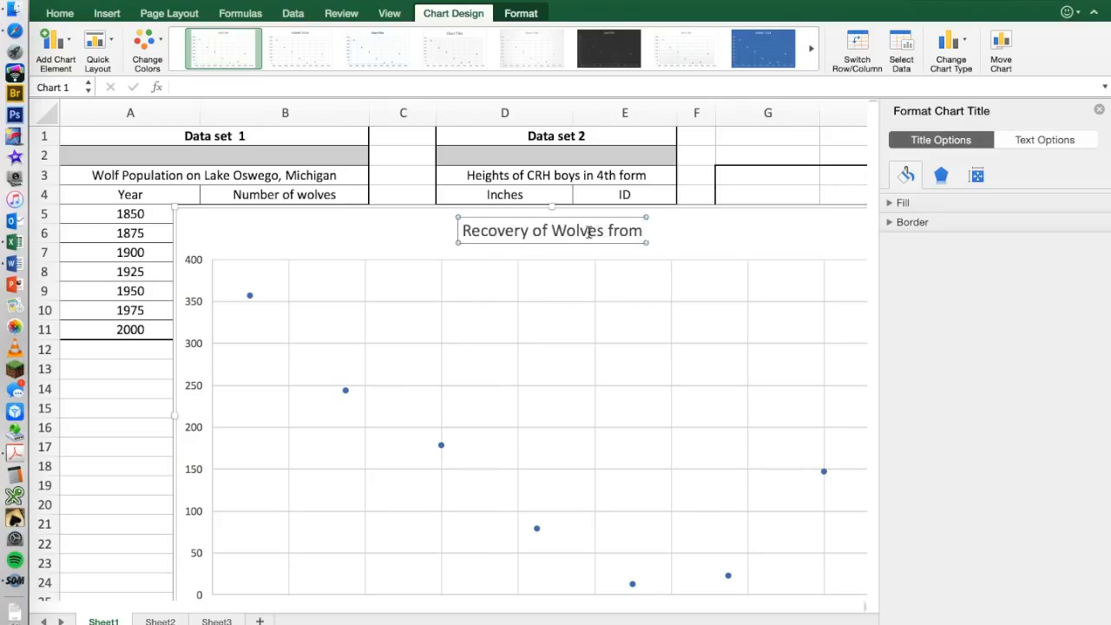
# Complete the chart title with the period "1950 to 2000".
pyautogui.scroll(-3, 601, 349)
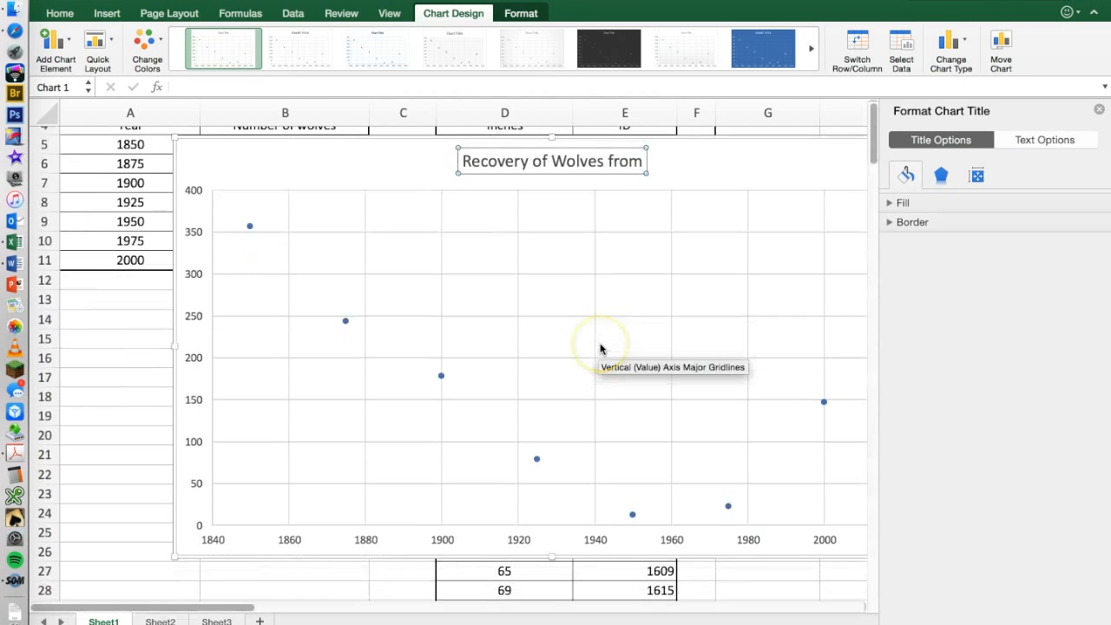
pyautogui.scroll(3, 601, 348)
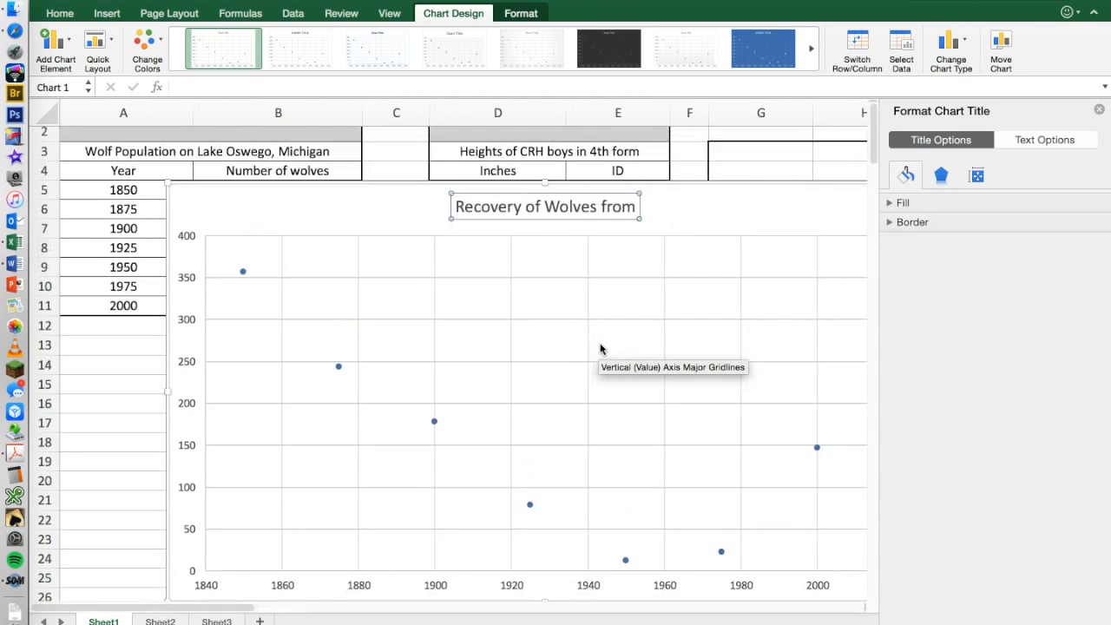
pyautogui.write('1950 6')
pyautogui.press('BackSpace')
pyautogui.write('to')
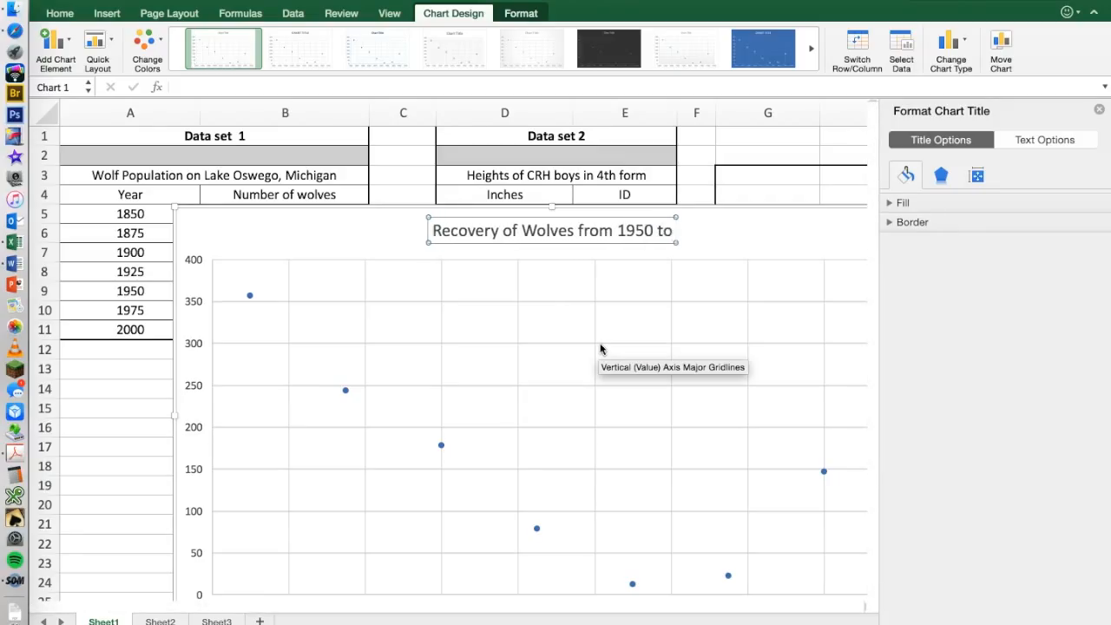
pyautogui.write(' 2000')
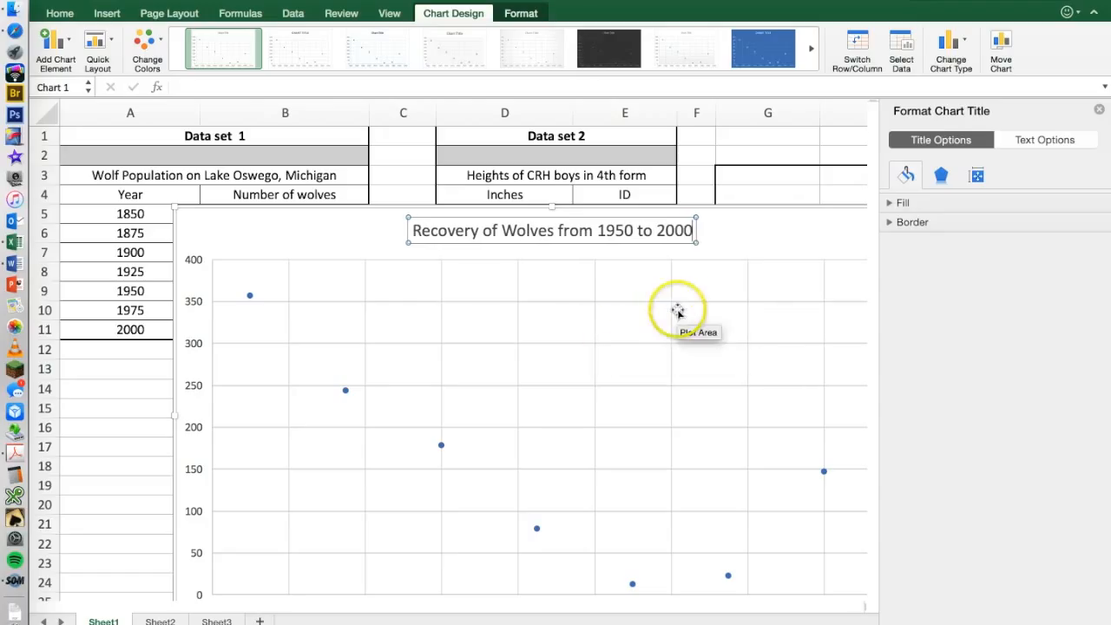
pyautogui.click(715, 351)
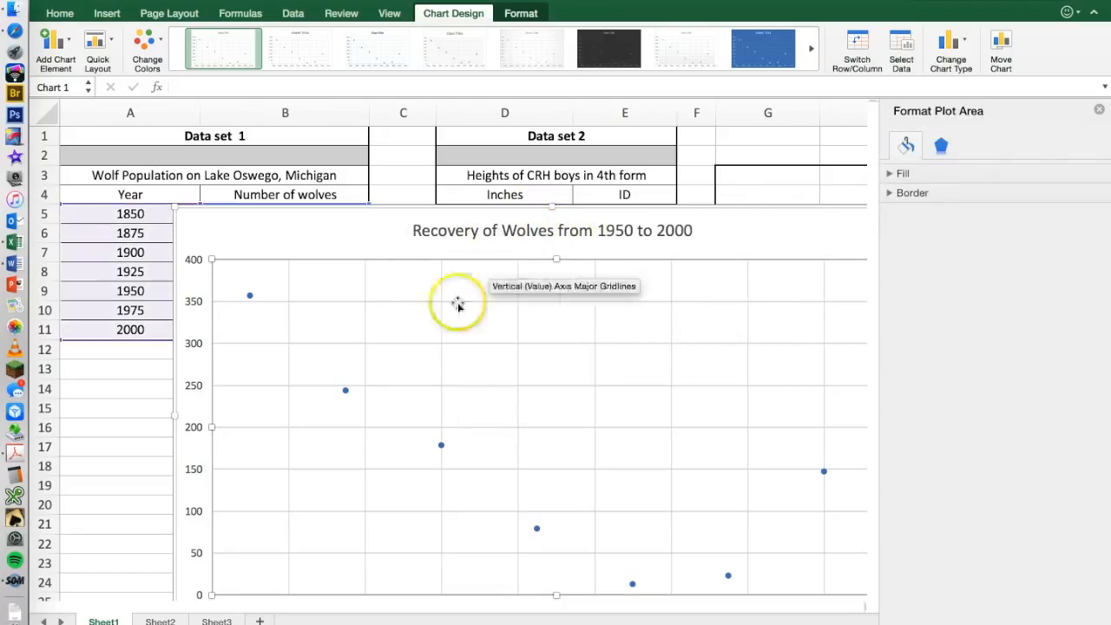
# Select the whole chart area and close the Format Chart Area options.
pyautogui.moveTo(463, 216); pyautogui.dragTo(451, 100)
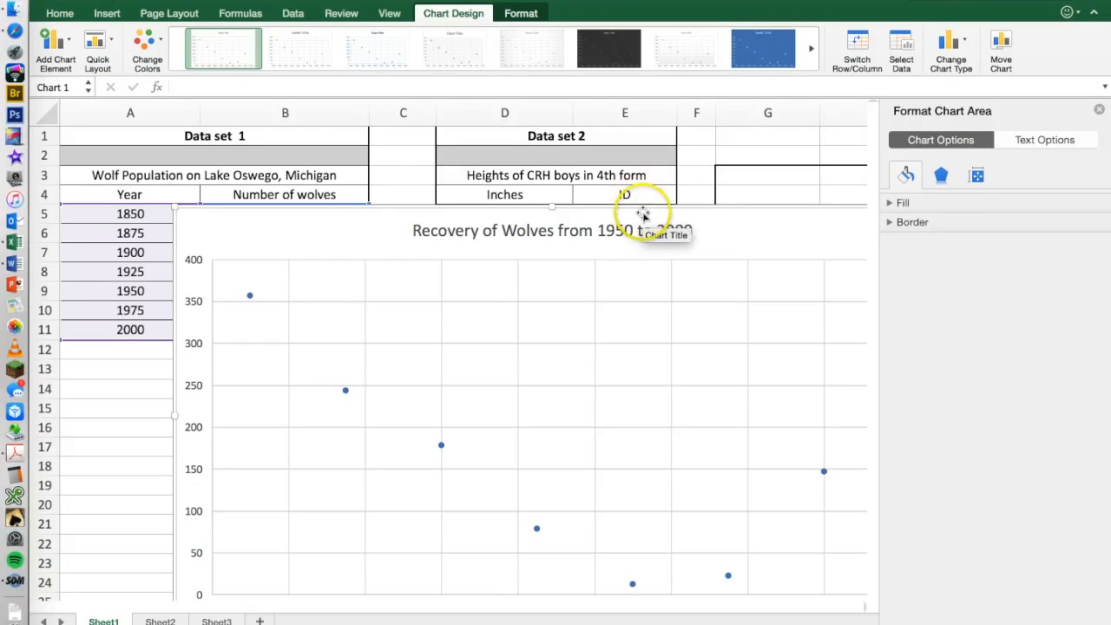
pyautogui.scroll(-3, 415, 278)
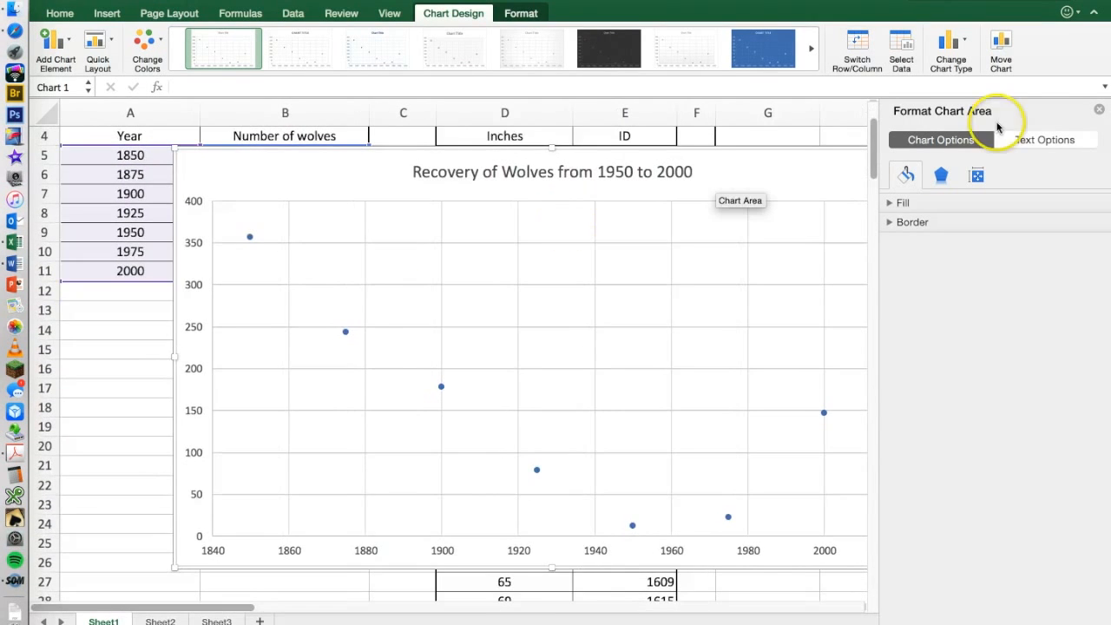
pyautogui.click(1099, 110)
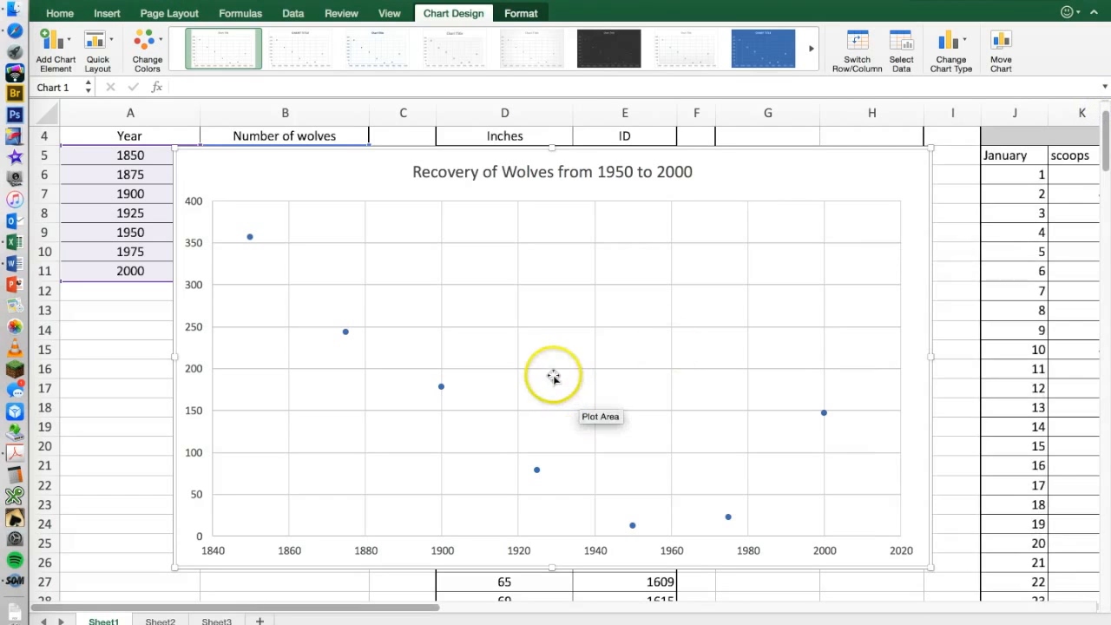
# Apply the quick layout with axis titles, a legend and a last-point label, and delete the Series1 legend.
pyautogui.scroll(-1, 556, 375)
pyautogui.click(192, 332)
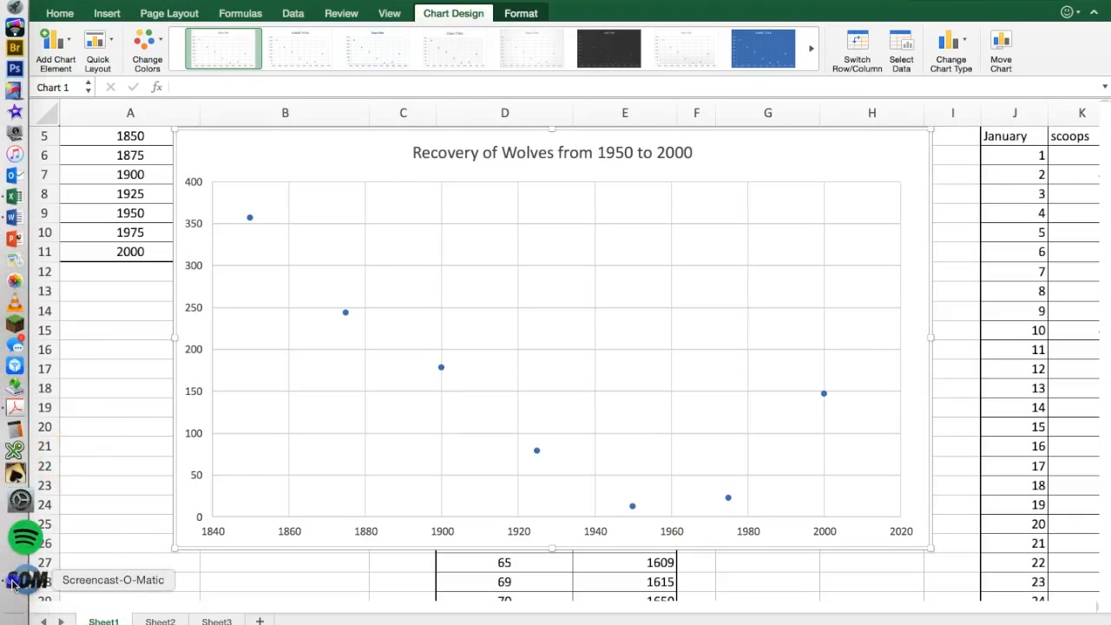
pyautogui.click(12, 577)
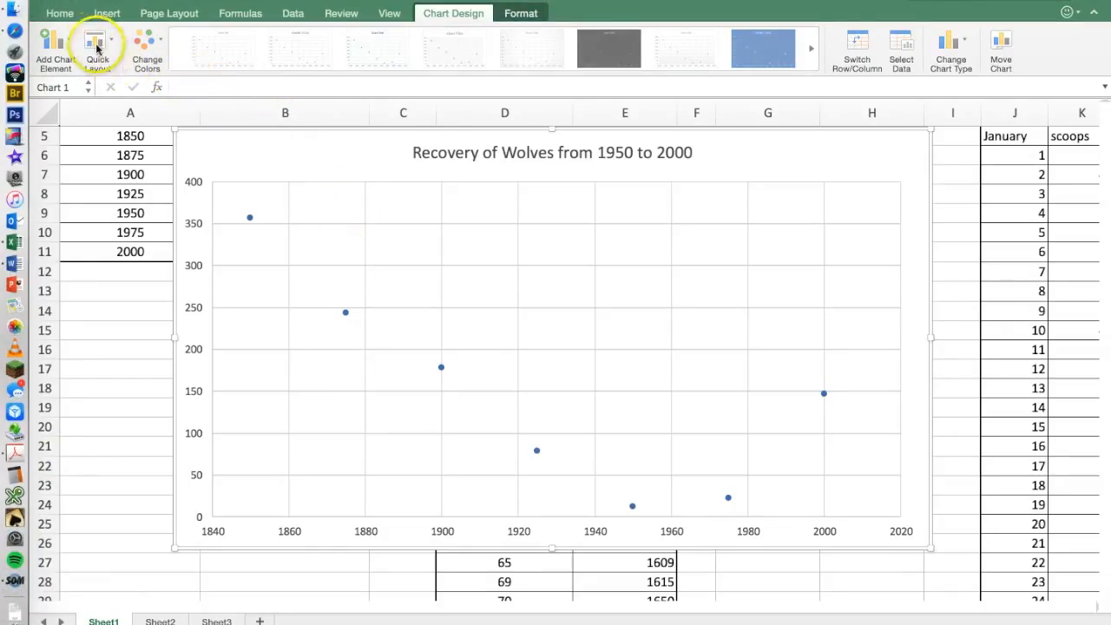
pyautogui.click(110, 312)
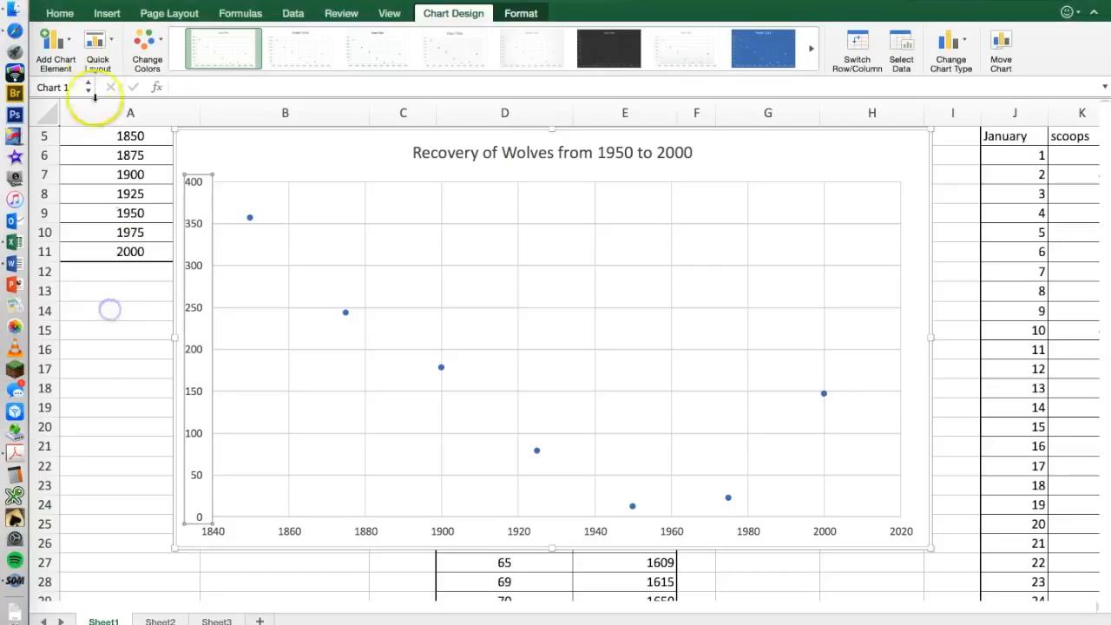
pyautogui.click(101, 48)
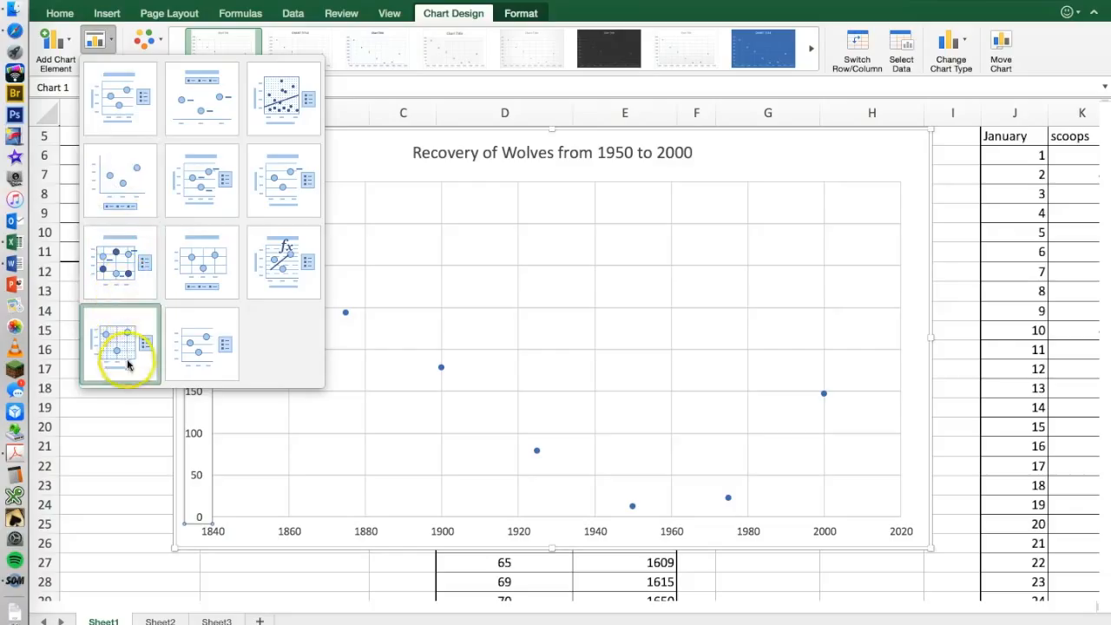
pyautogui.click(279, 184)
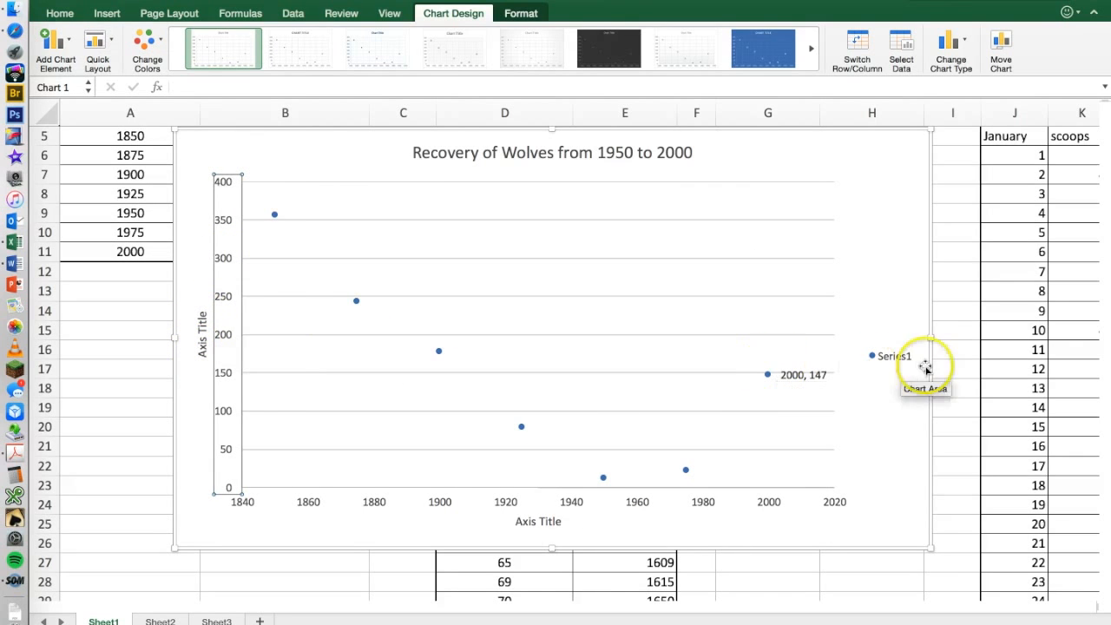
pyautogui.click(892, 358)
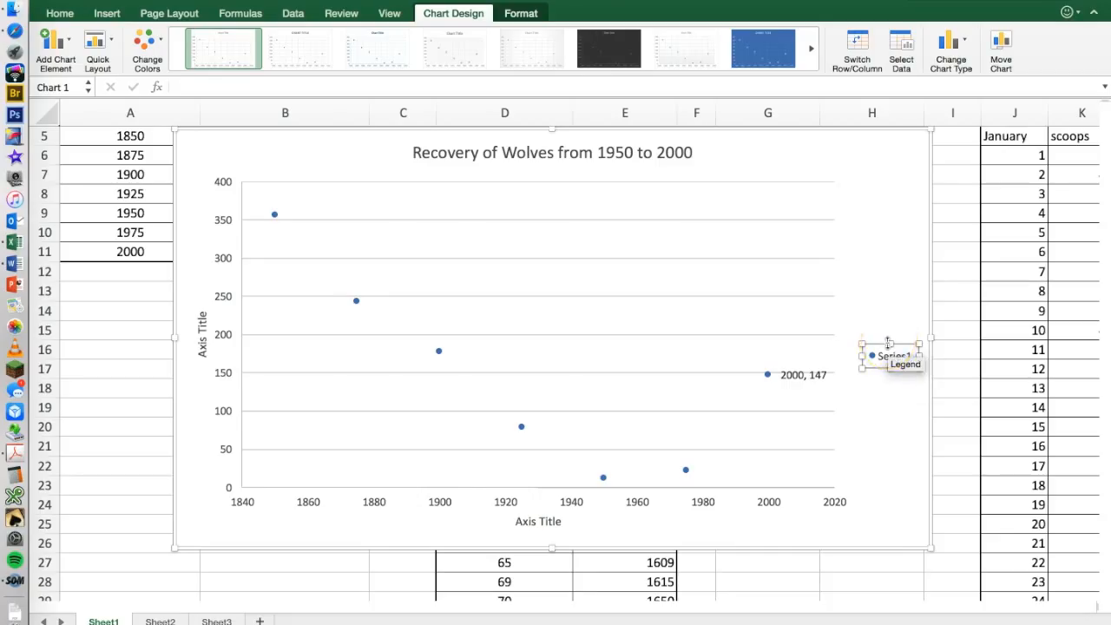
pyautogui.press('Delete')
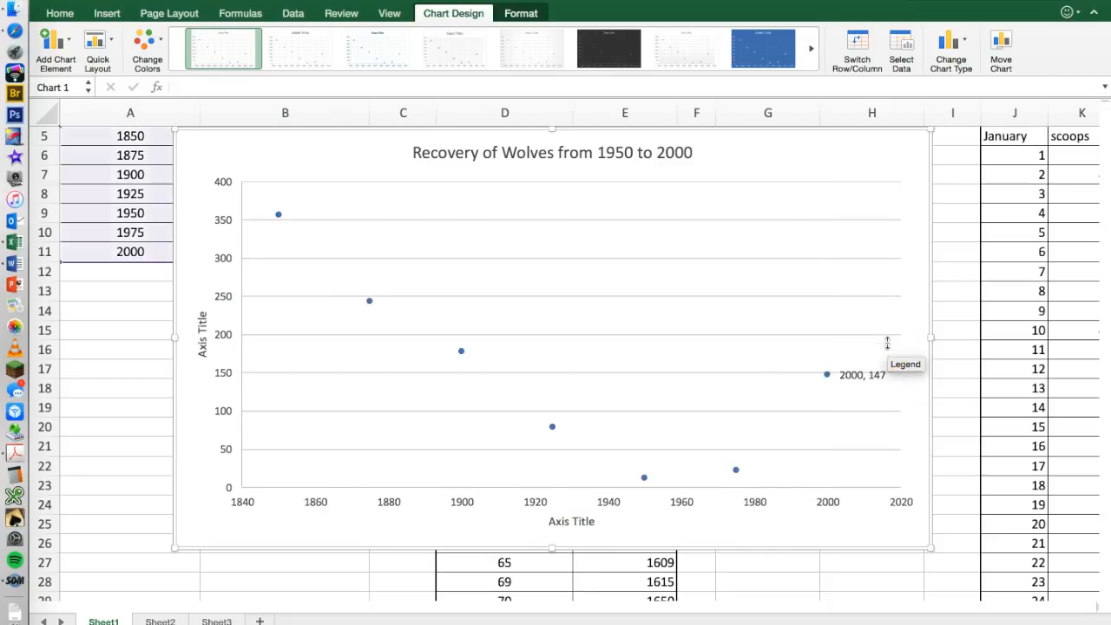
# Set the vertical axis title to "Wolf Population".
pyautogui.click(203, 347)
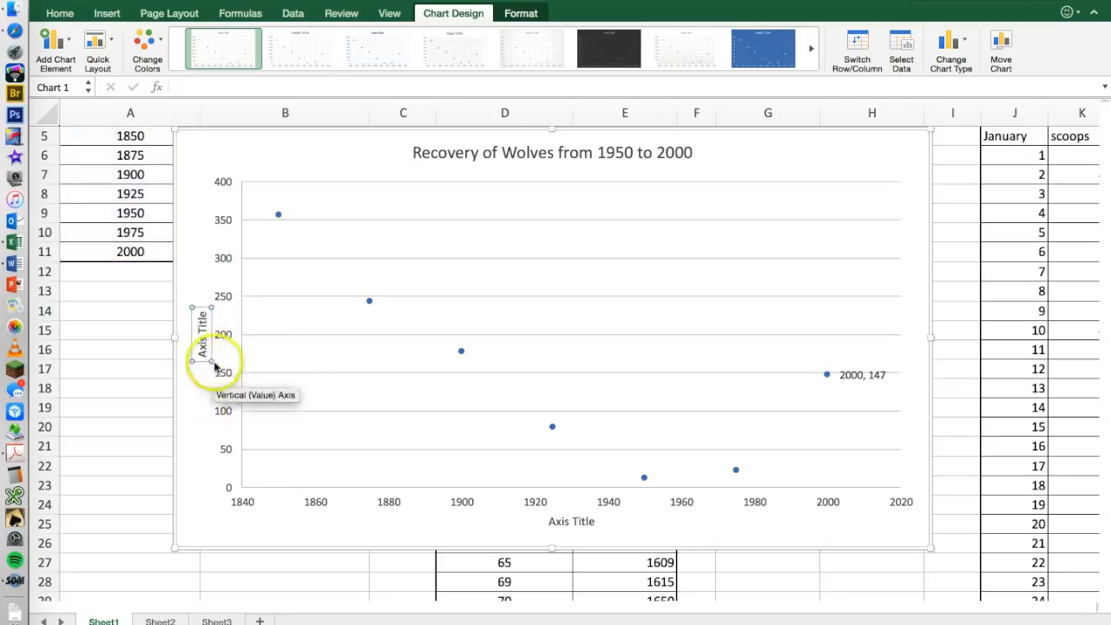
pyautogui.moveTo(202, 354); pyautogui.dragTo(201, 300)
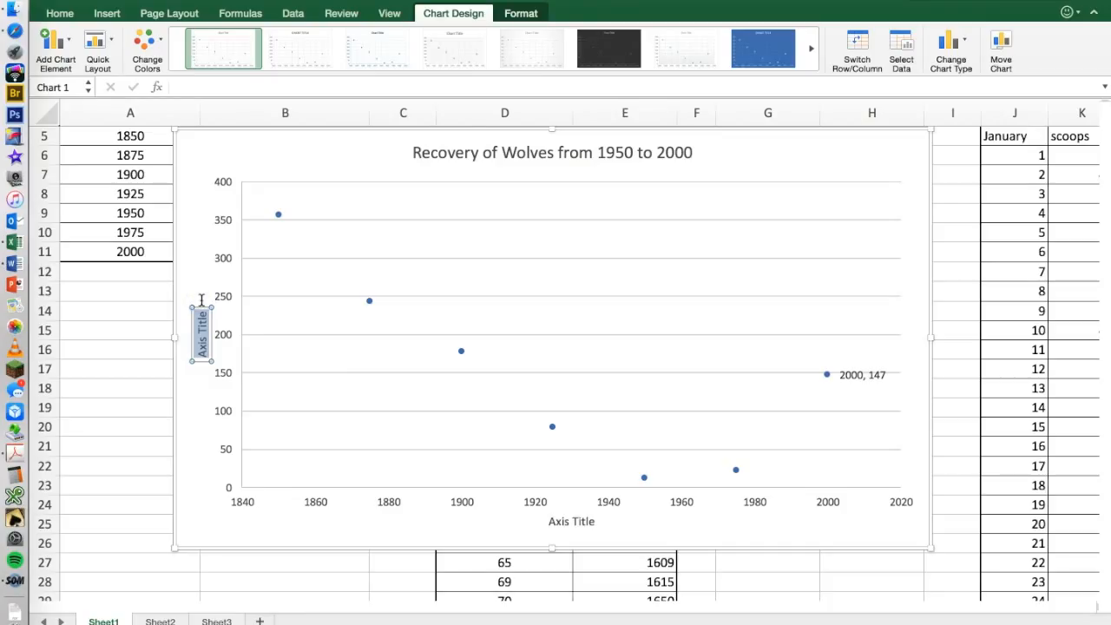
pyautogui.write('Wolf P')
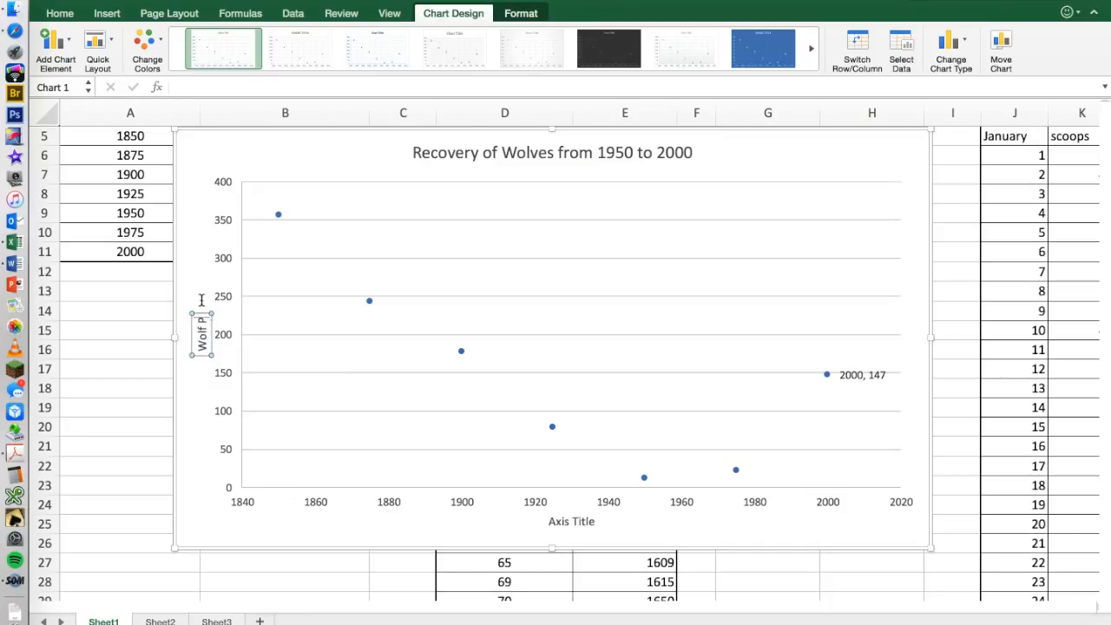
pyautogui.write('opulation')
pyautogui.click(435, 502)
# Set the horizontal axis title to "Year" and delete the data label beside the 2000 point.
pyautogui.click(556, 519)
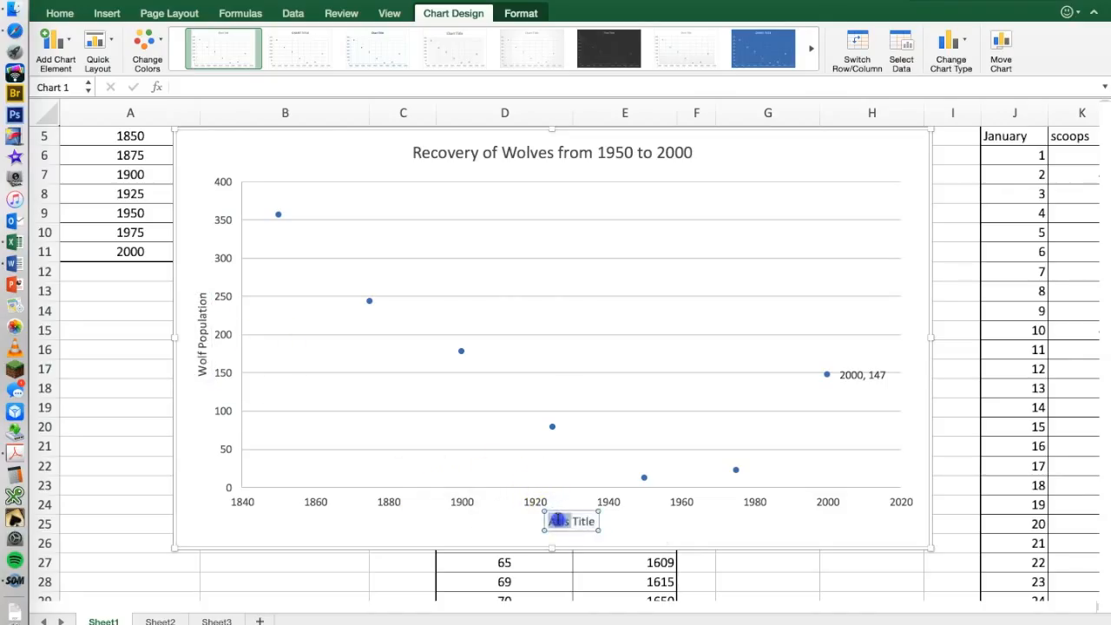
pyautogui.tripleClick(556, 520)
pyautogui.write('Year')
pyautogui.click(576, 519)
pyautogui.click(695, 524)
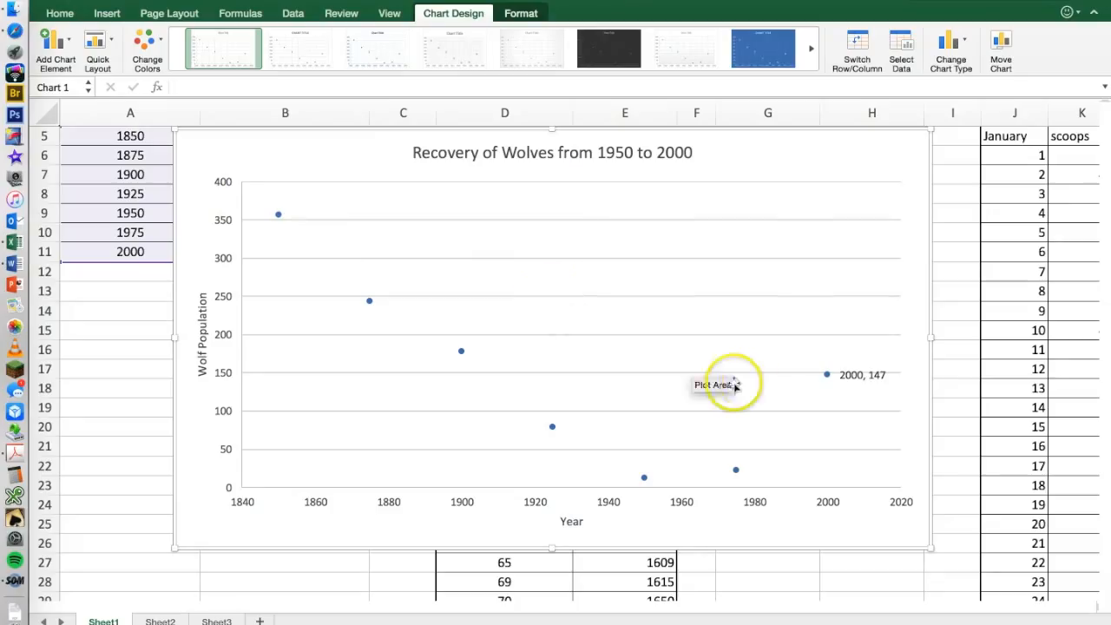
pyautogui.click(863, 375)
pyautogui.press('Delete')
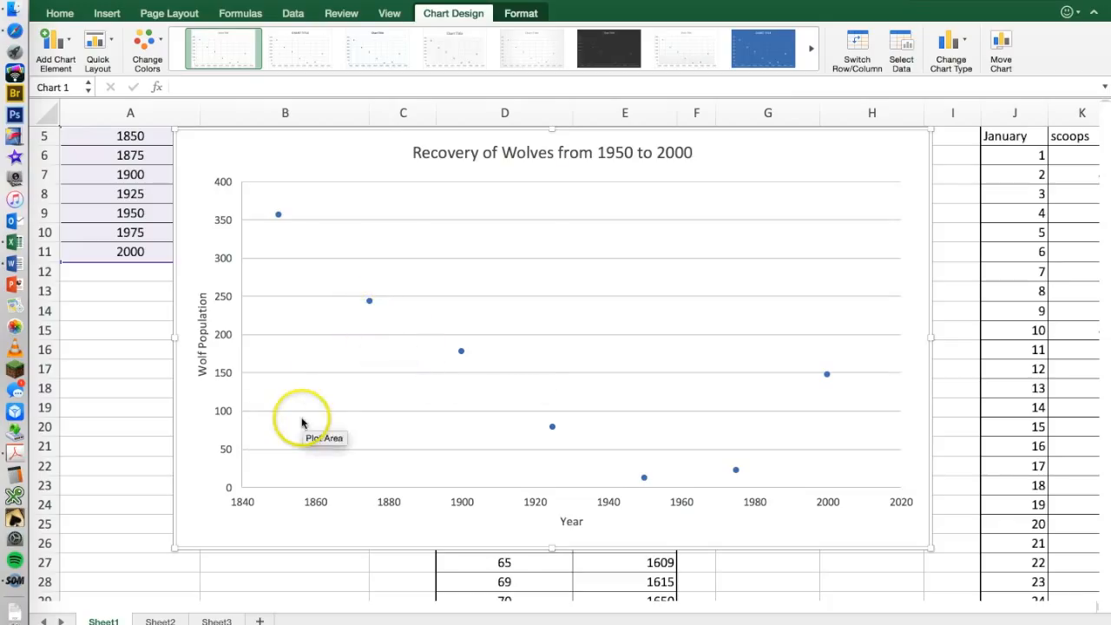
# Add a polynomial trendline of order 2 to the wolf population series and close the trendline formatting options.
pyautogui.moveTo(369, 302)
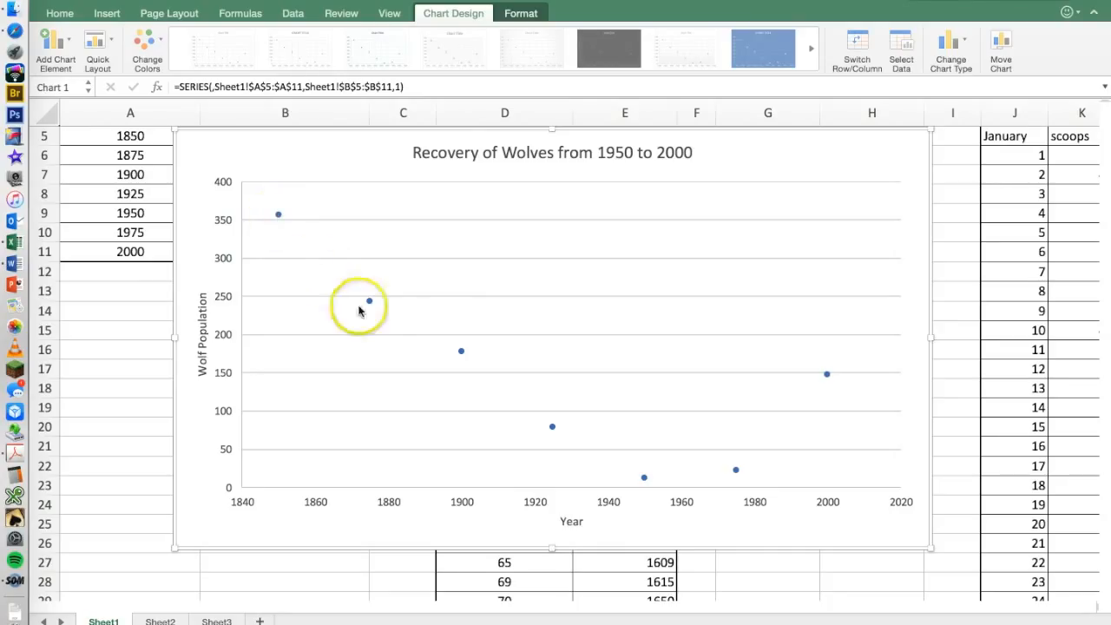
pyautogui.click(278, 217)
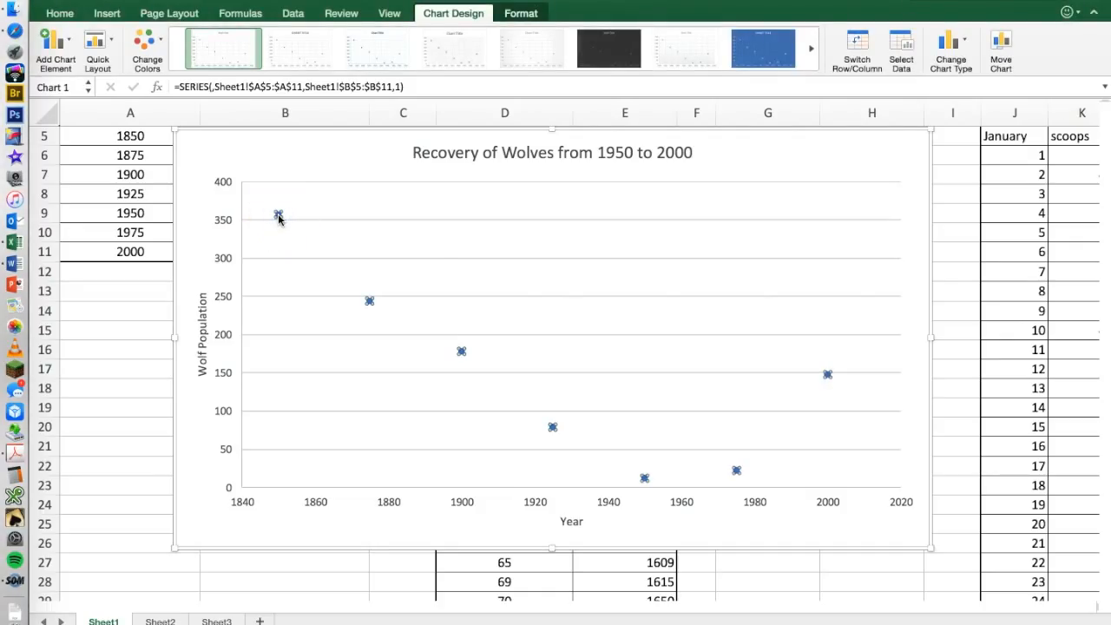
pyautogui.rightClick(278, 217)
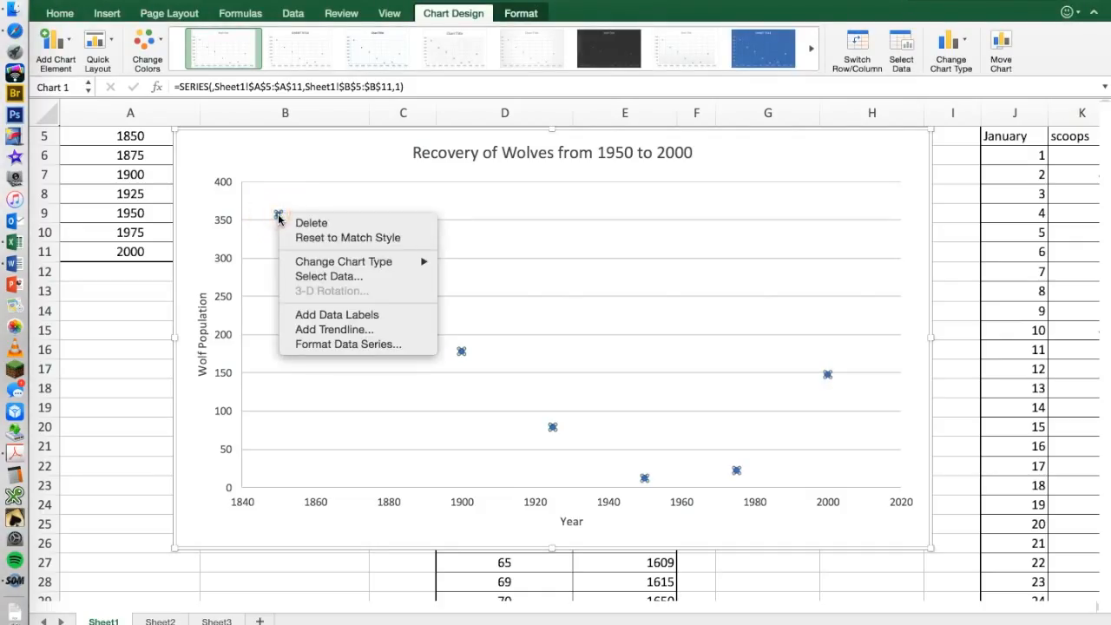
pyautogui.click(329, 332)
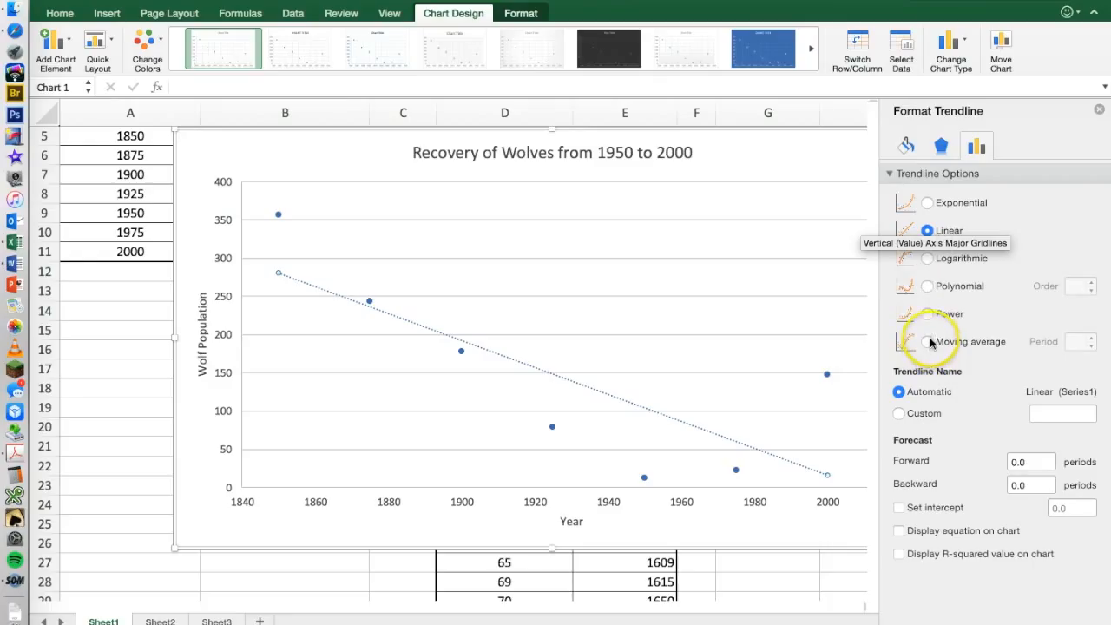
pyautogui.click(927, 287)
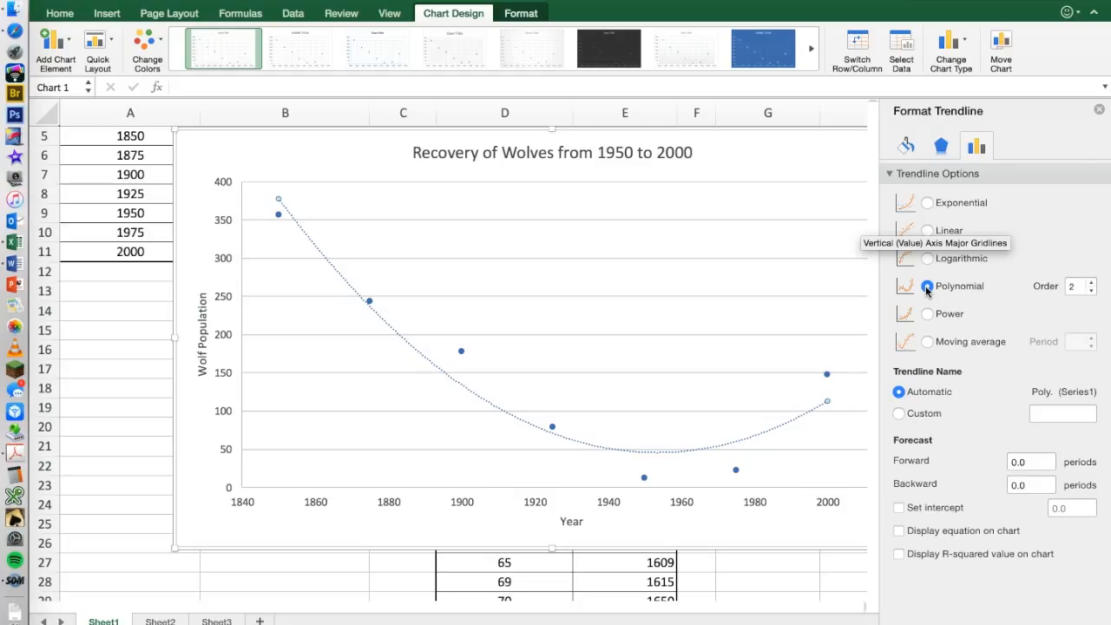
pyautogui.click(1098, 111)
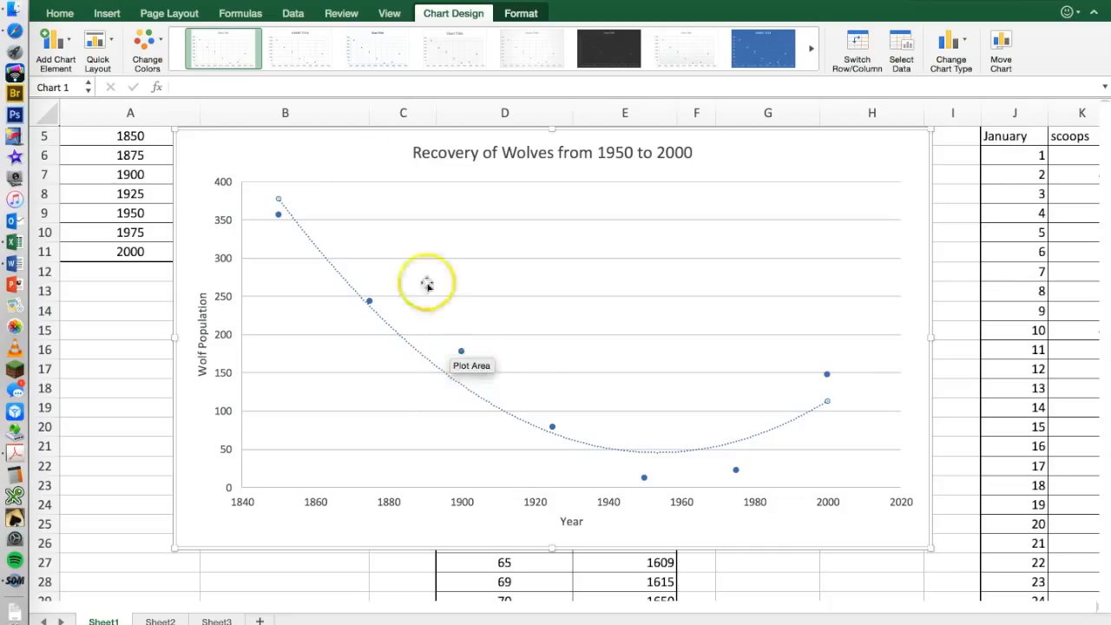
# Select the whole wolf population chart and remove it from over the data sets.
pyautogui.click(364, 153)
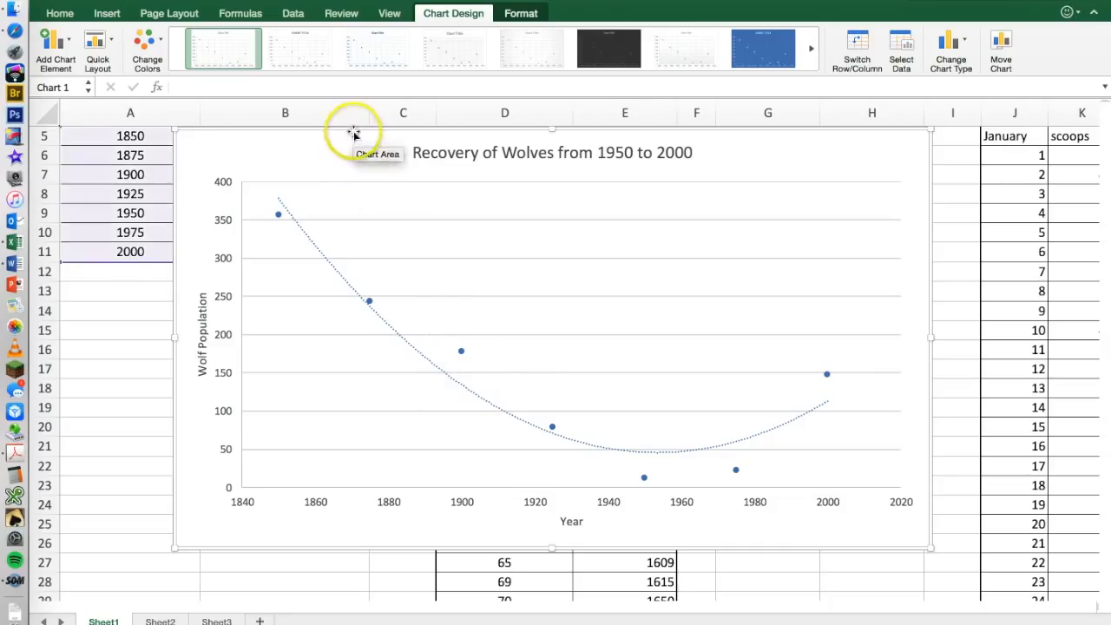
pyautogui.click(353, 131)
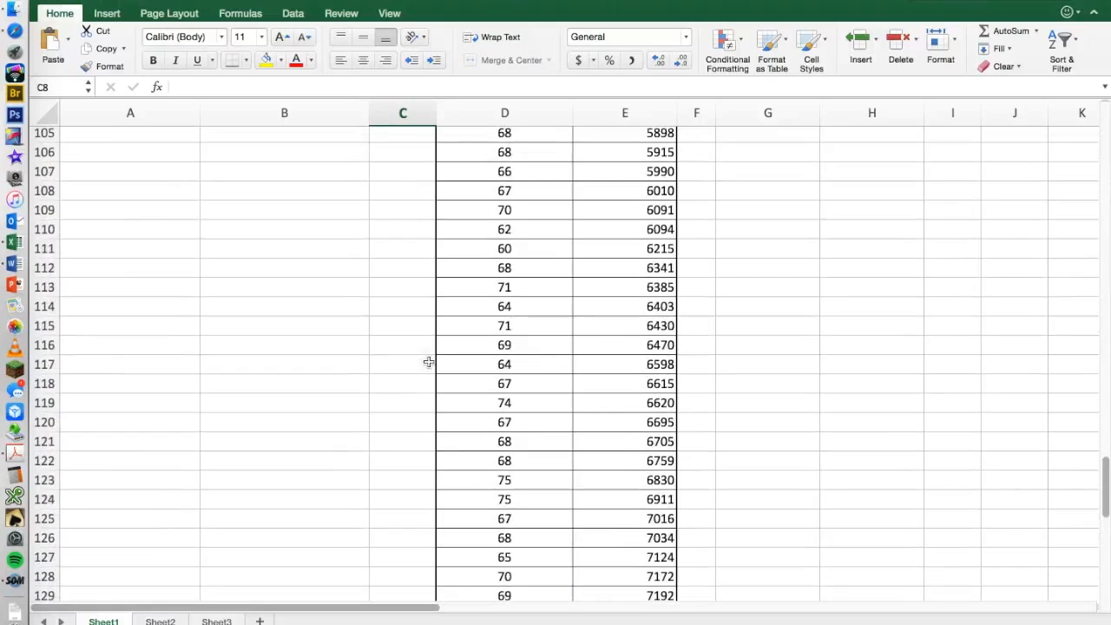
# Insert a Scatter chart without lines from data set 2, using the Inches and ID values in D5:E181.
pyautogui.scroll(-12, 428, 361)
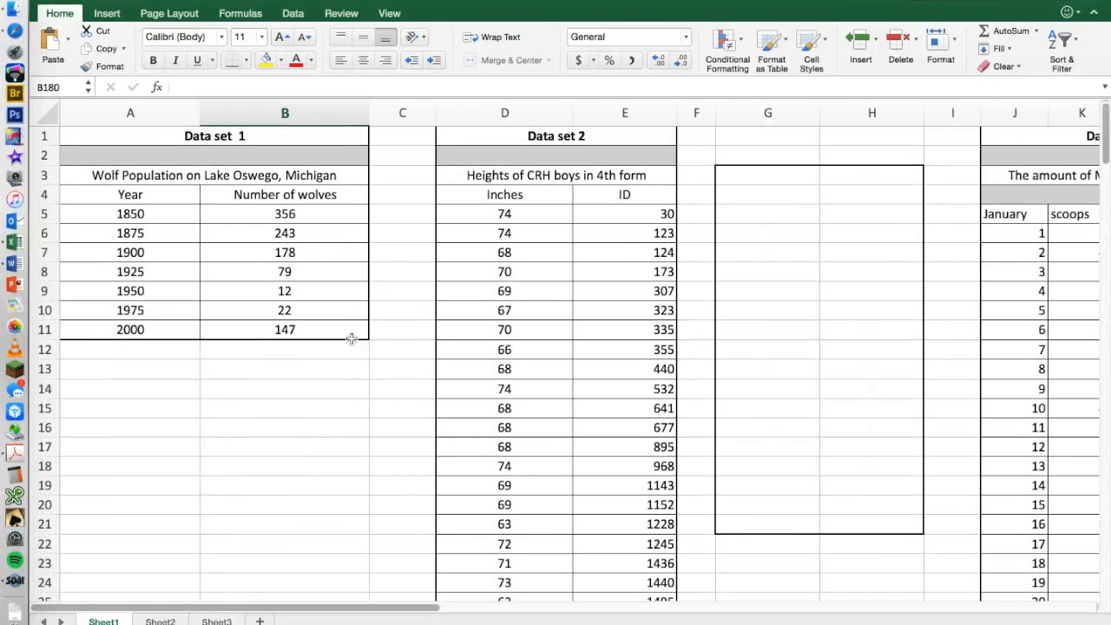
pyautogui.click(516, 214)
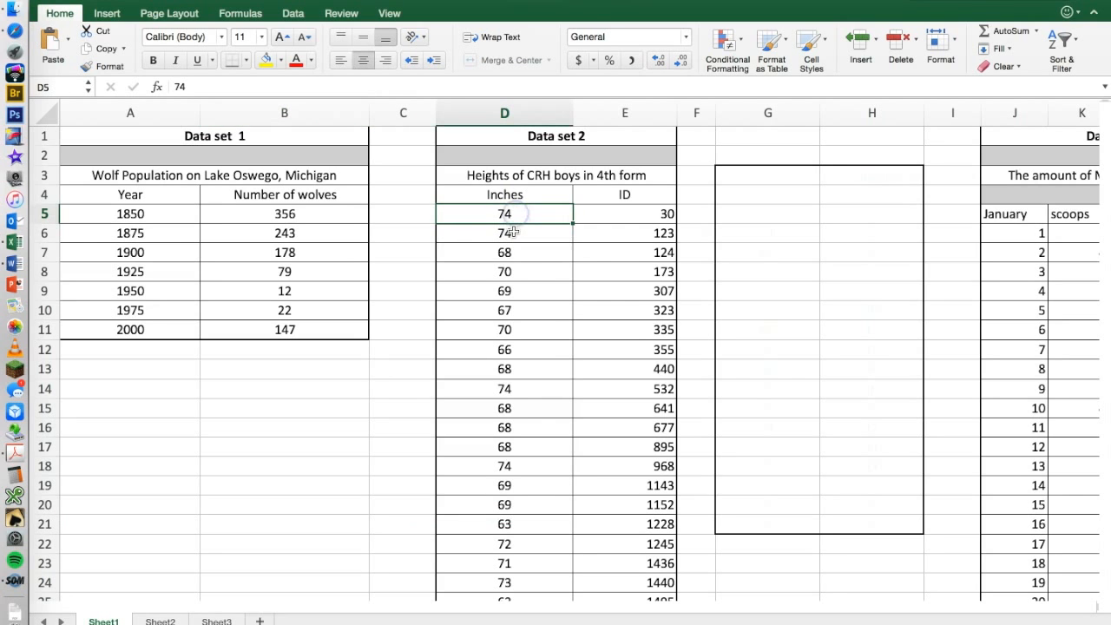
pyautogui.moveTo(584, 240); pyautogui.dragTo(645, 467)
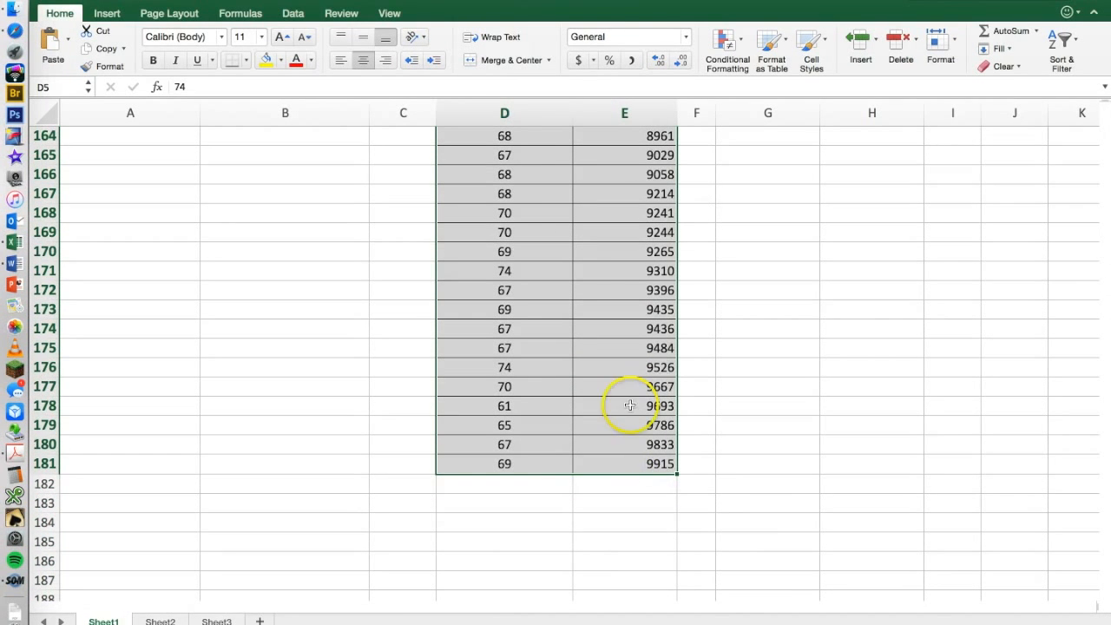
pyautogui.click(106, 12)
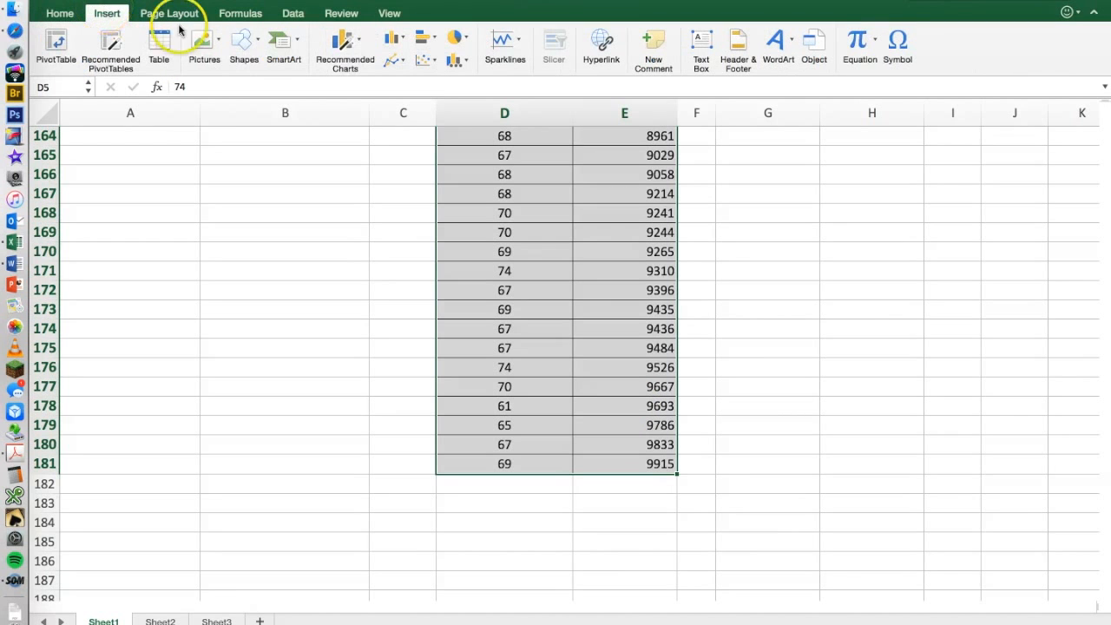
pyautogui.click(424, 63)
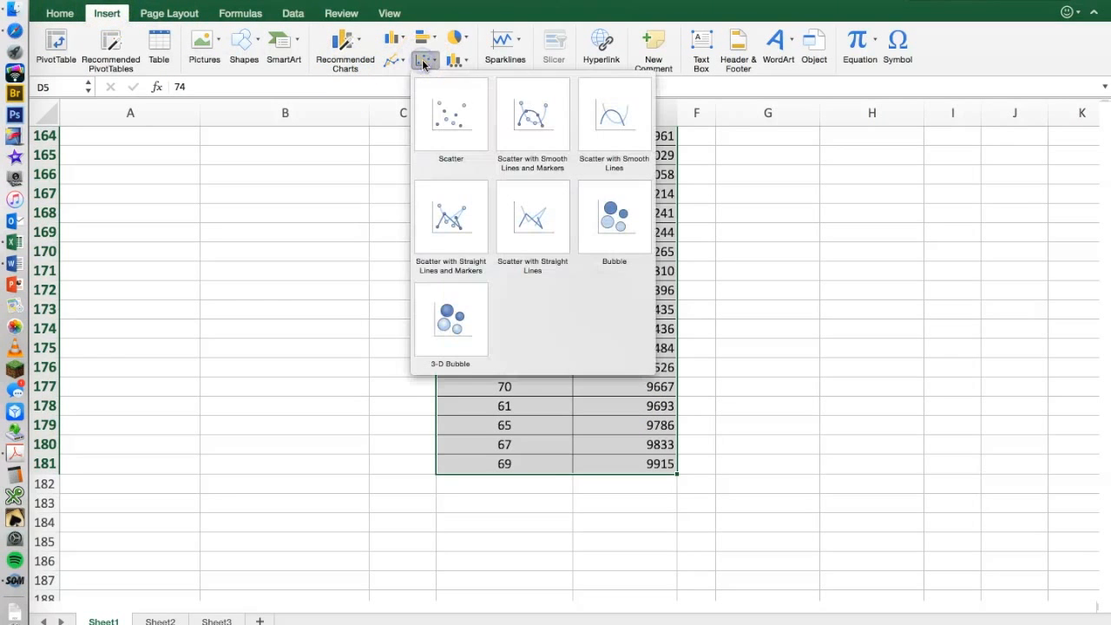
pyautogui.click(450, 130)
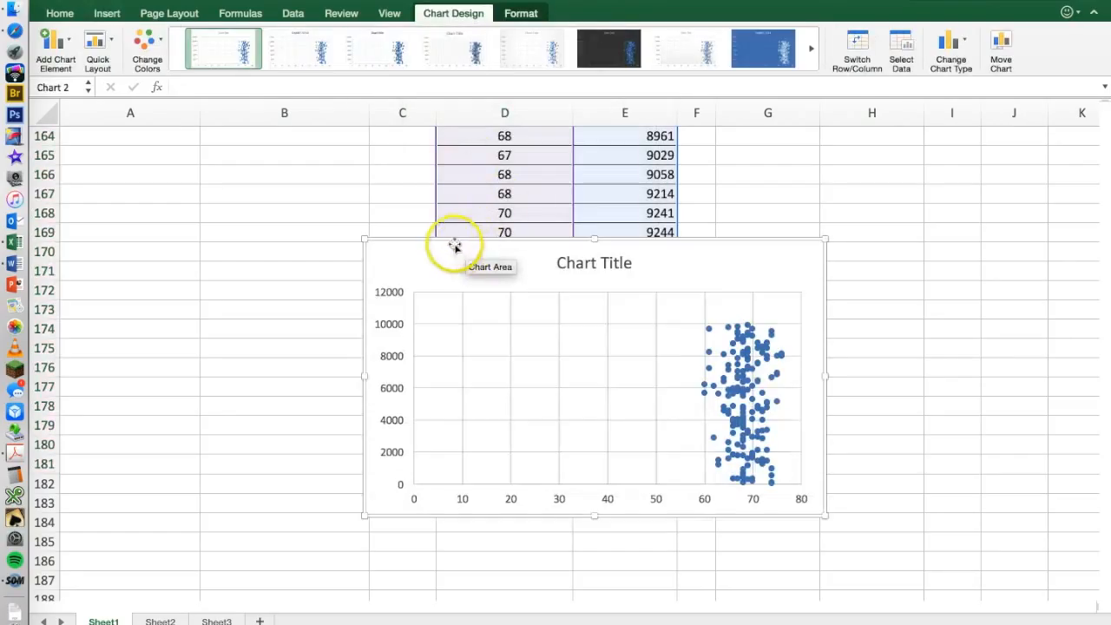
# Move the new scatter chart up over column B and enlarge it to reach column H, down to row 184.
pyautogui.moveTo(450, 236); pyautogui.dragTo(321, 158)
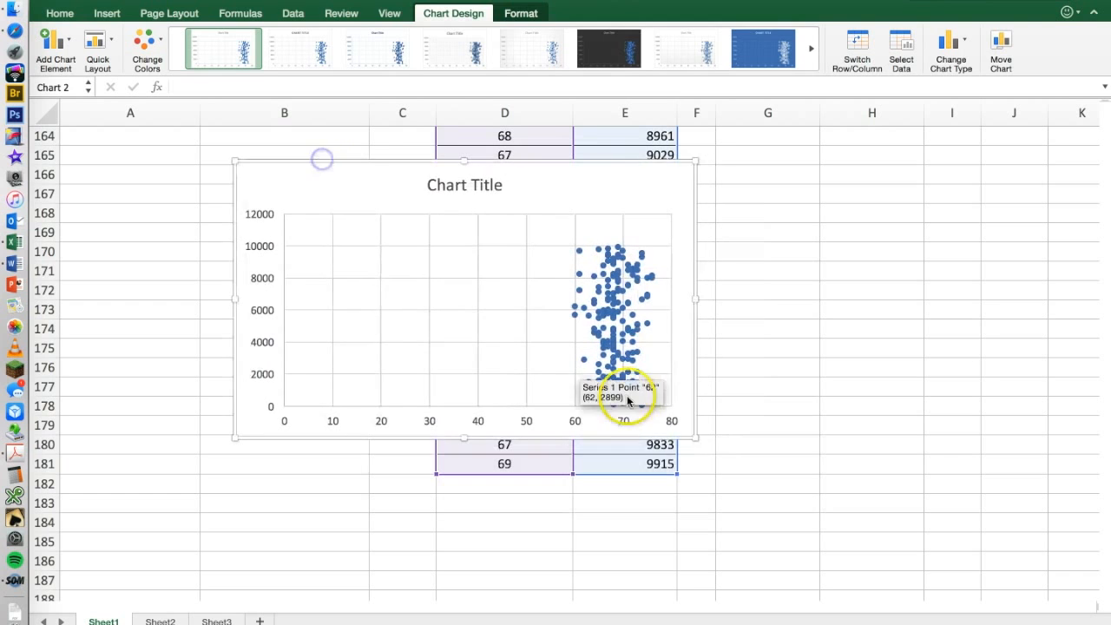
pyautogui.moveTo(696, 437); pyautogui.dragTo(892, 528)
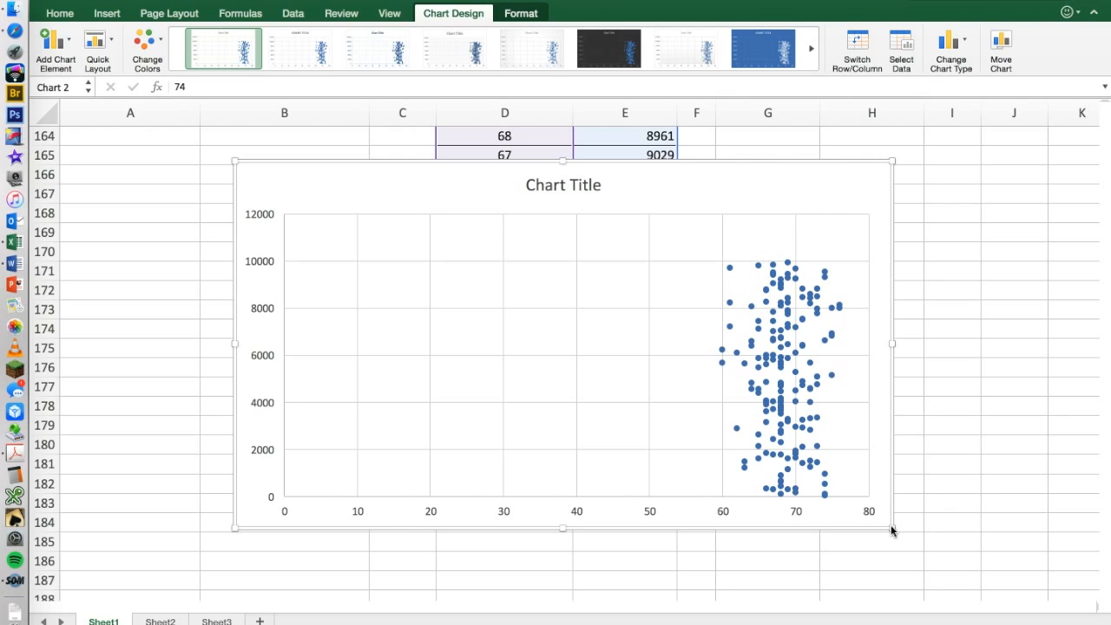
# Delete the new scatter chart and return to the headings of data set 2.
pyautogui.press('Delete')
pyautogui.scroll(15, 777, 441)
pyautogui.scroll(20, 777, 441)
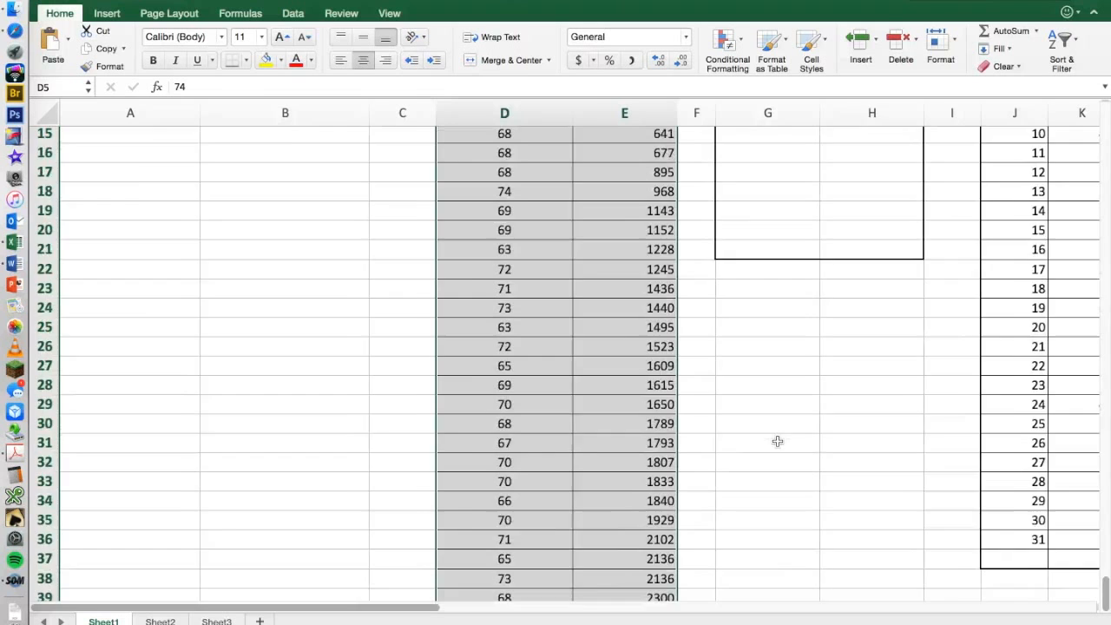
pyautogui.scroll(4, 777, 441)
# Examine the Inches and ID columns of data set 2 to compare their order and values.
pyautogui.click(497, 194)
pyautogui.click(617, 195)
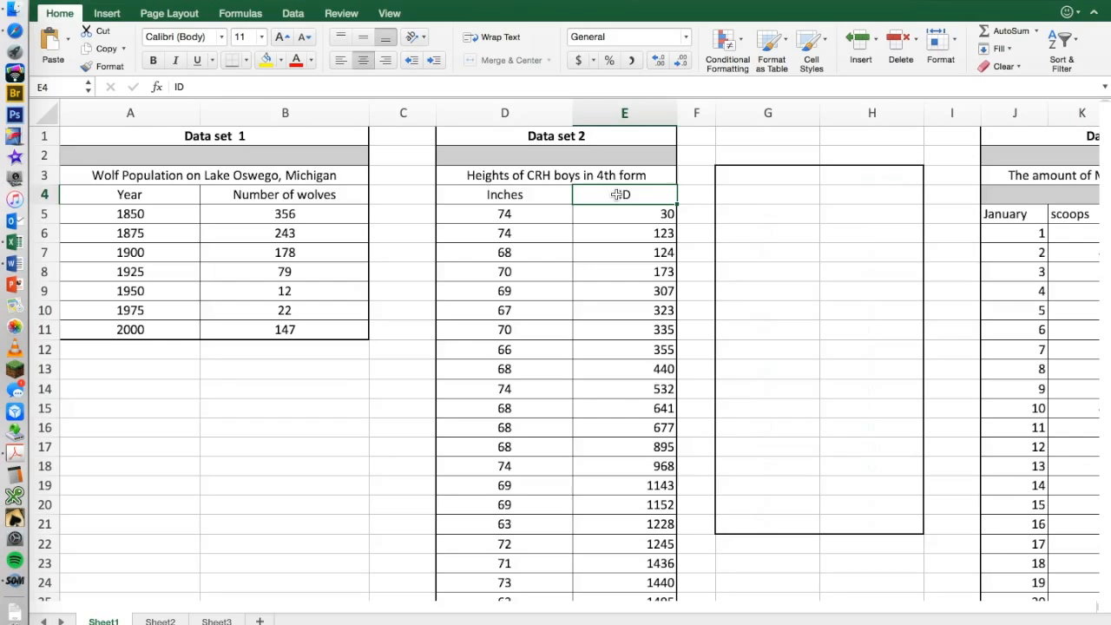
pyautogui.click(516, 196)
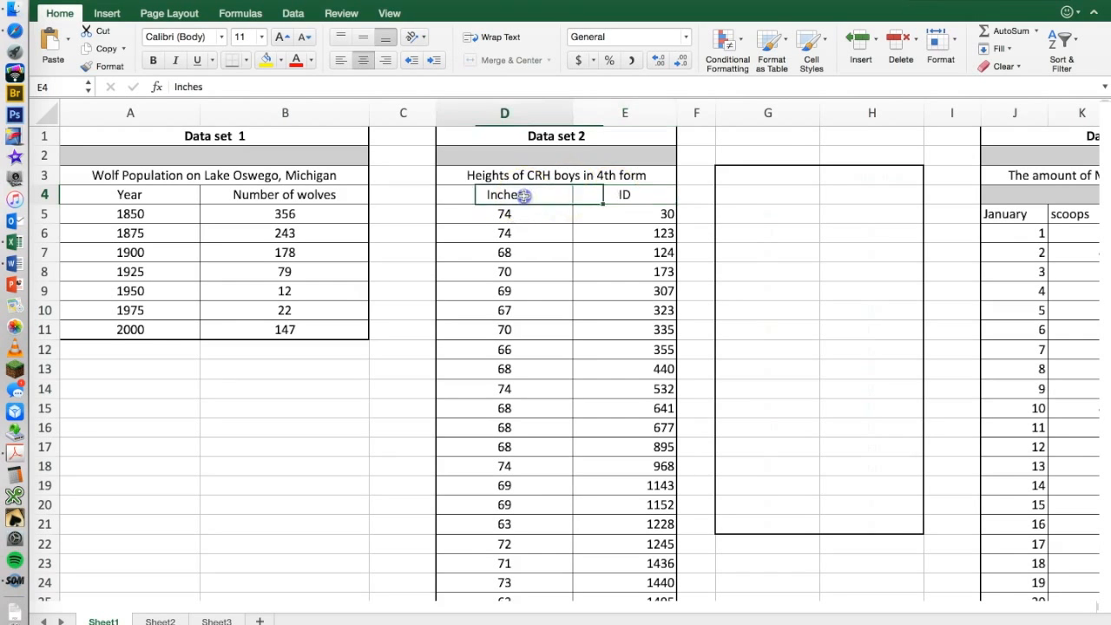
pyautogui.click(605, 210)
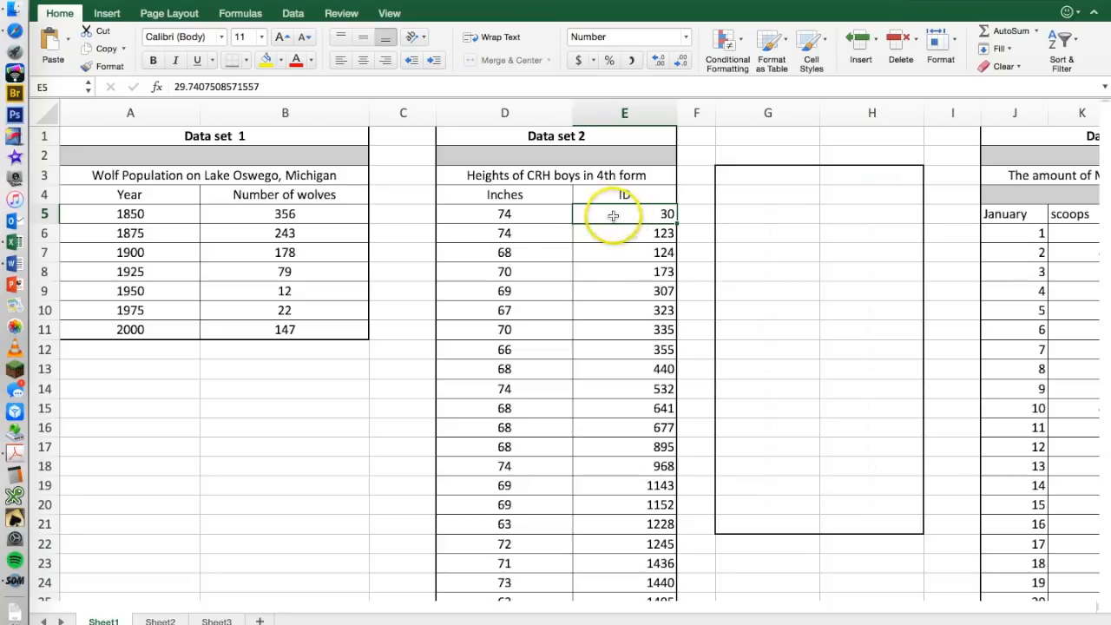
pyautogui.click(526, 211)
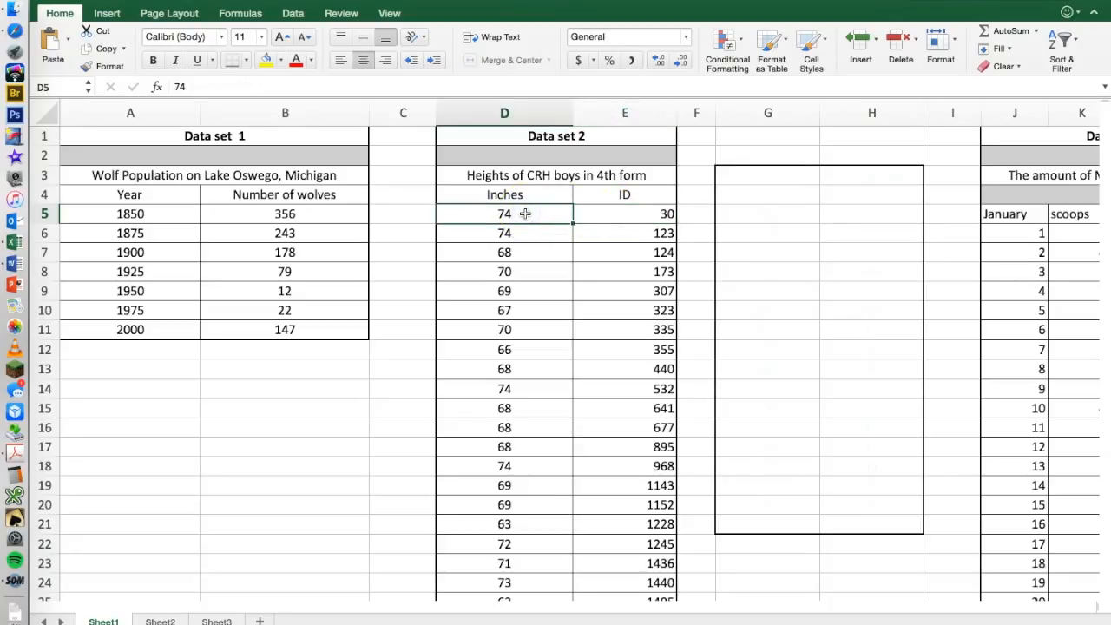
pyautogui.click(611, 214)
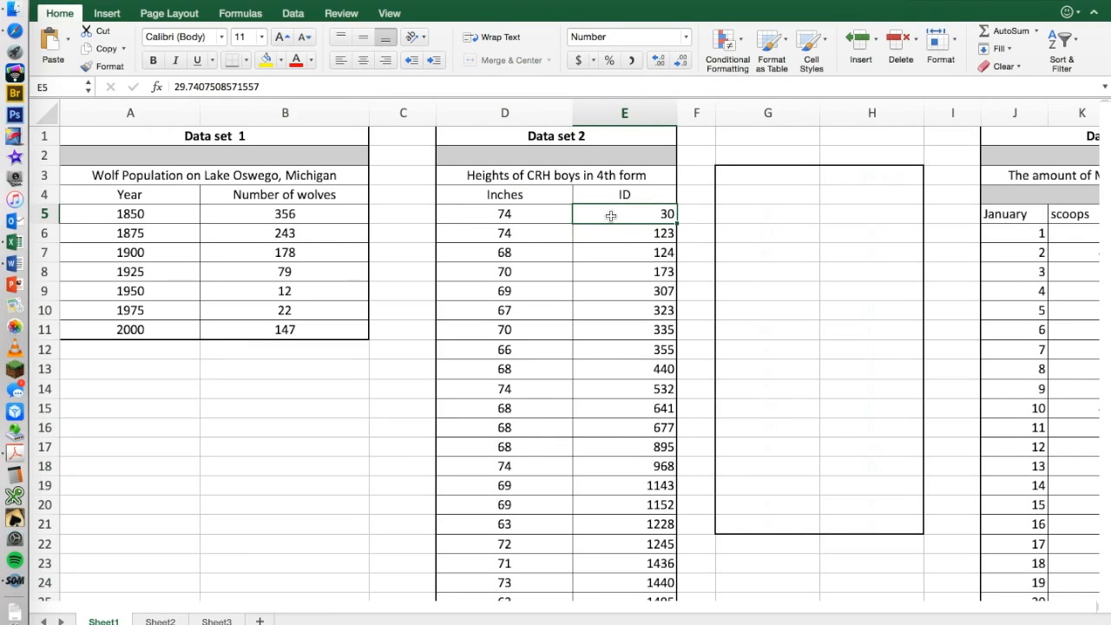
pyautogui.click(625, 237)
pyautogui.click(624, 213)
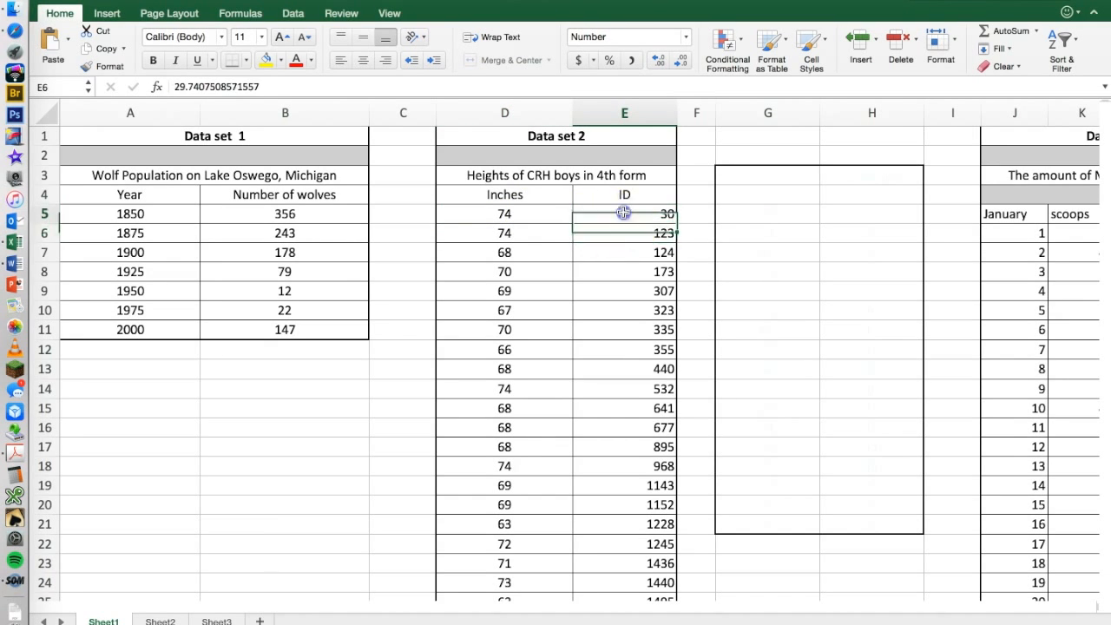
pyautogui.moveTo(623, 213); pyautogui.dragTo(625, 322)
pyautogui.moveTo(509, 213); pyautogui.dragTo(512, 274)
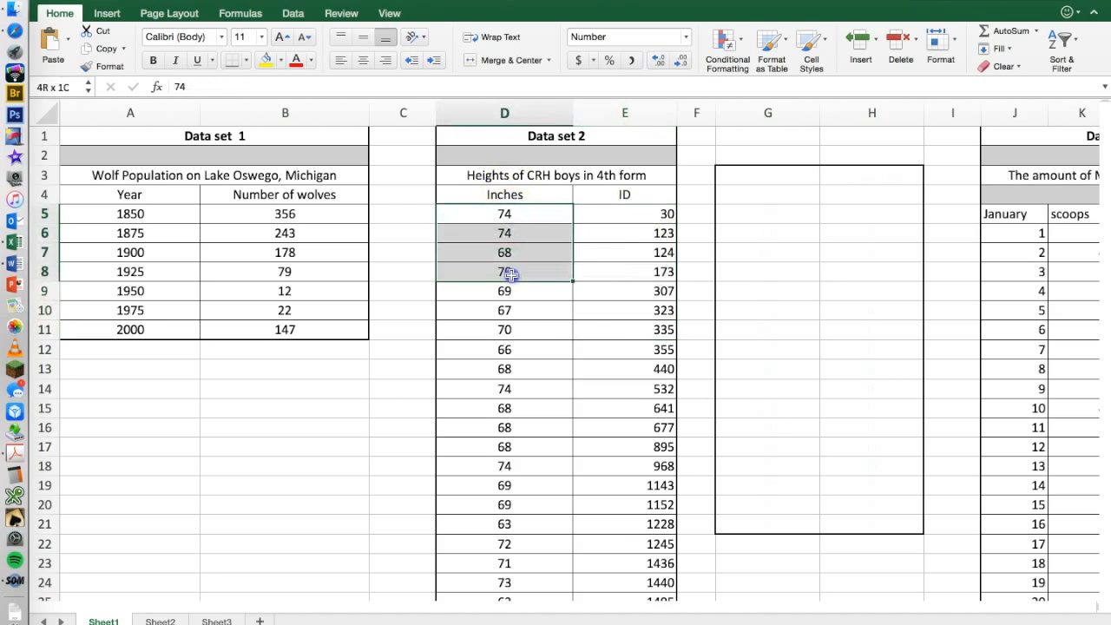
pyautogui.click(608, 272)
# Restore the deleted scatter chart at the end of data set 2.
pyautogui.scroll(-1, 580, 298)
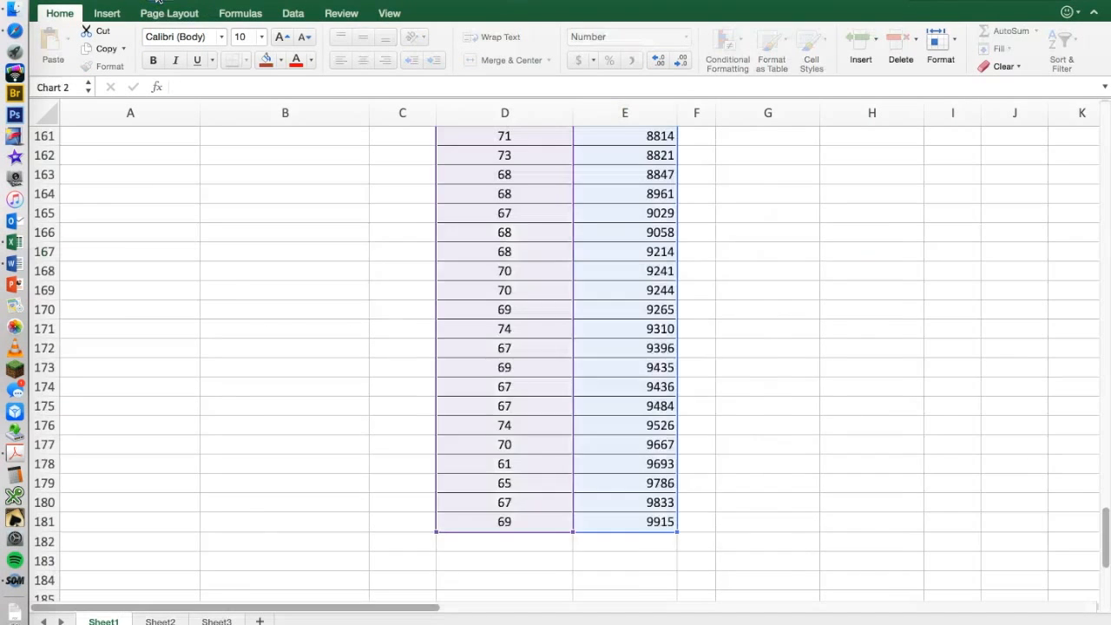
pyautogui.moveTo(366, 218); pyautogui.dragTo(373, 160)
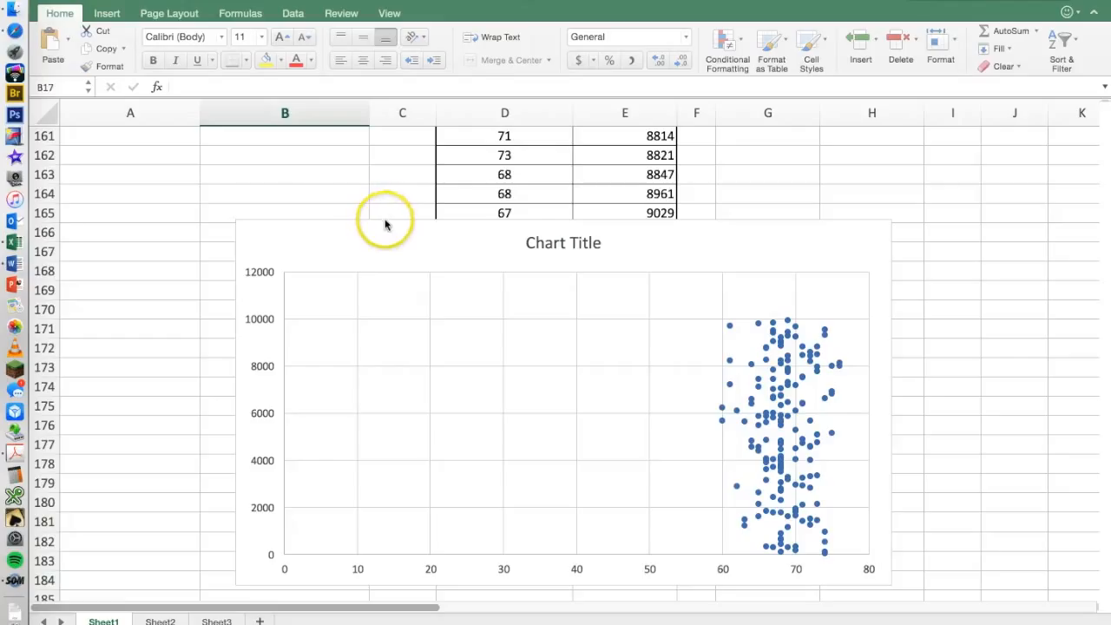
# Open the scatter chart's data source and try to set the X values of Series1 to the ID range E5:E165.
pyautogui.click(257, 275)
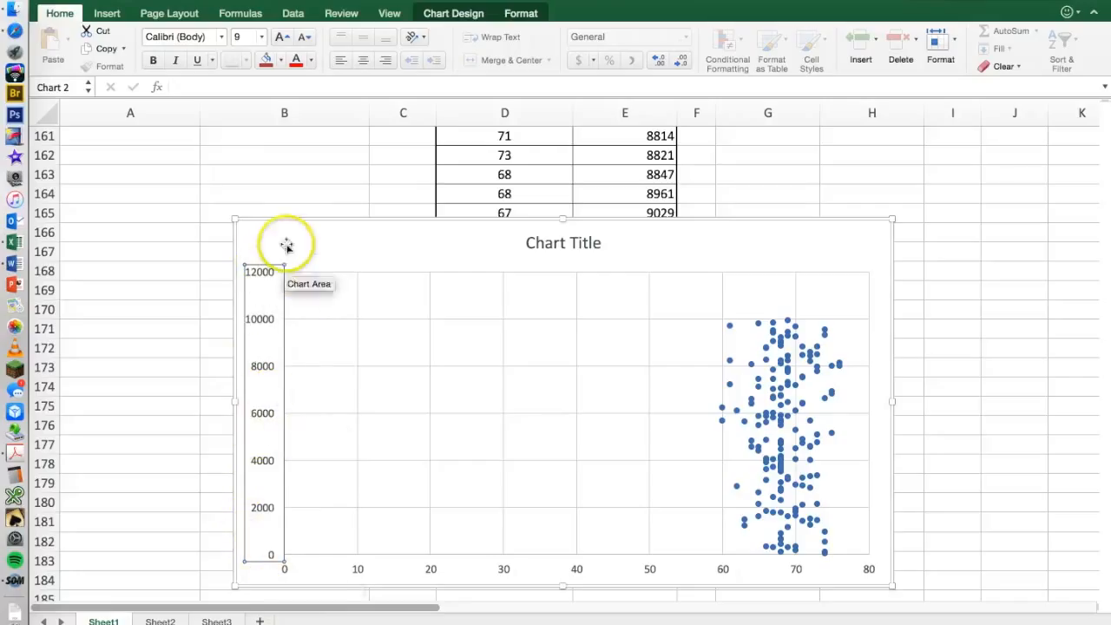
pyautogui.rightClick(258, 415)
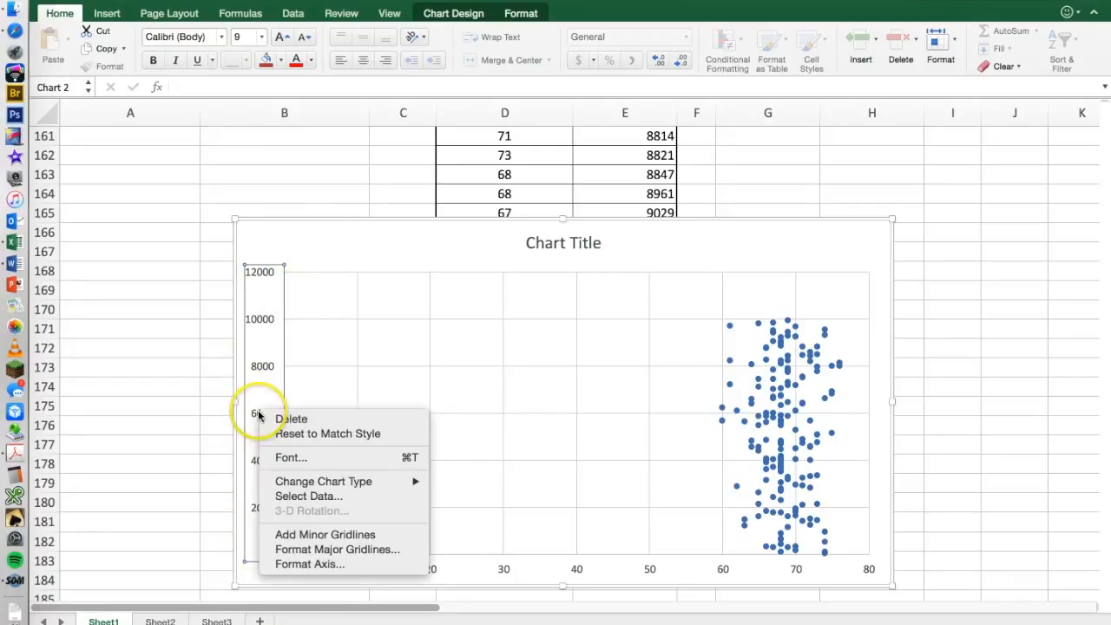
pyautogui.click(297, 500)
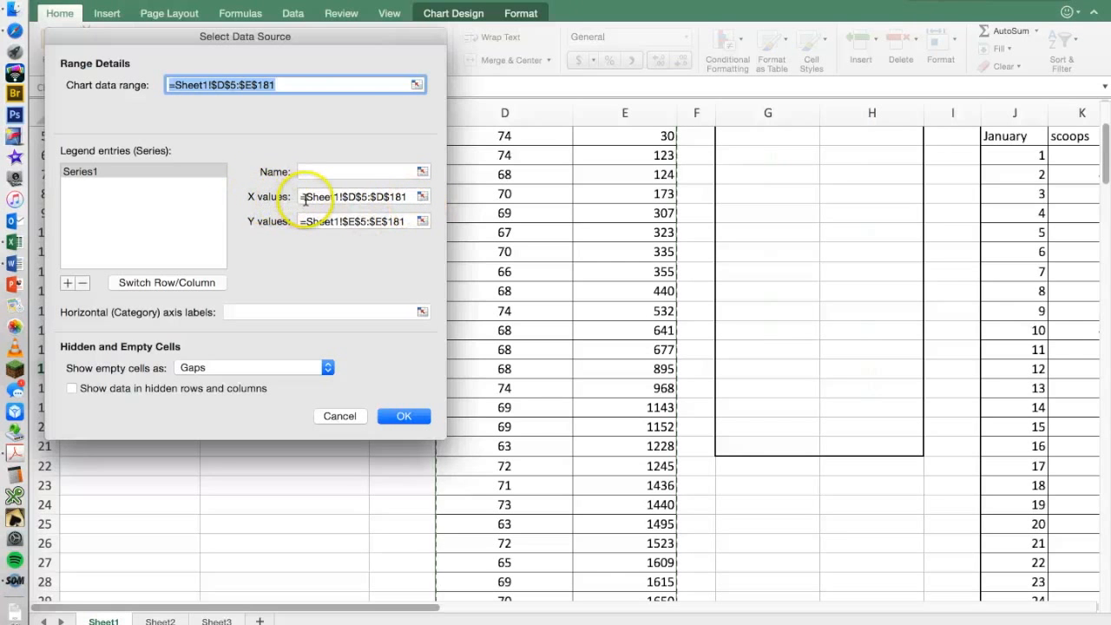
pyautogui.click(423, 197)
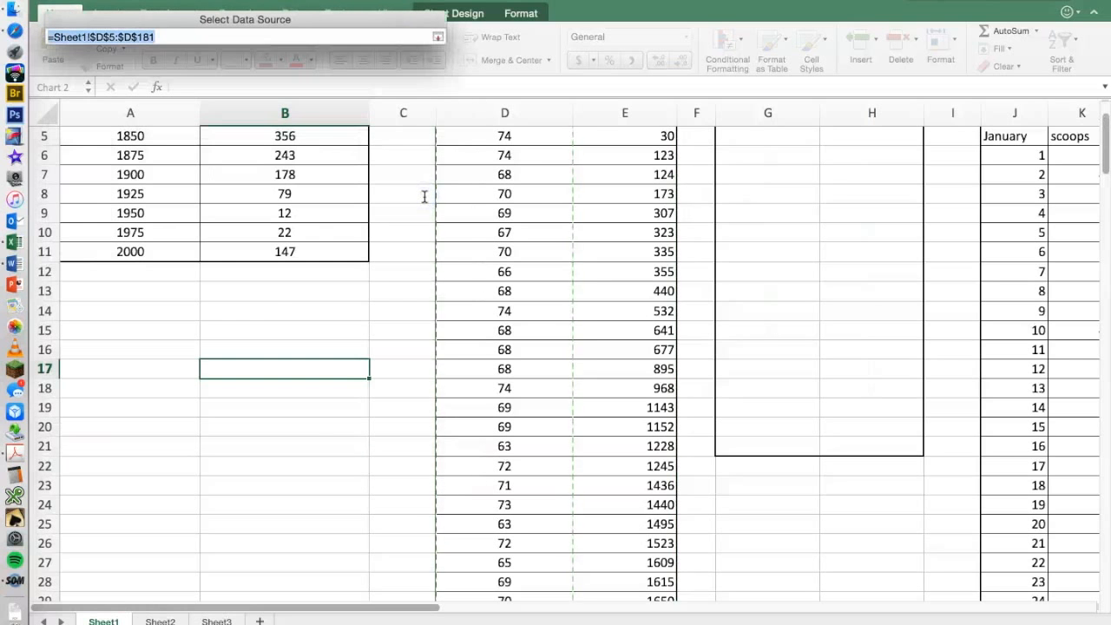
pyautogui.scroll(4, 582, 280)
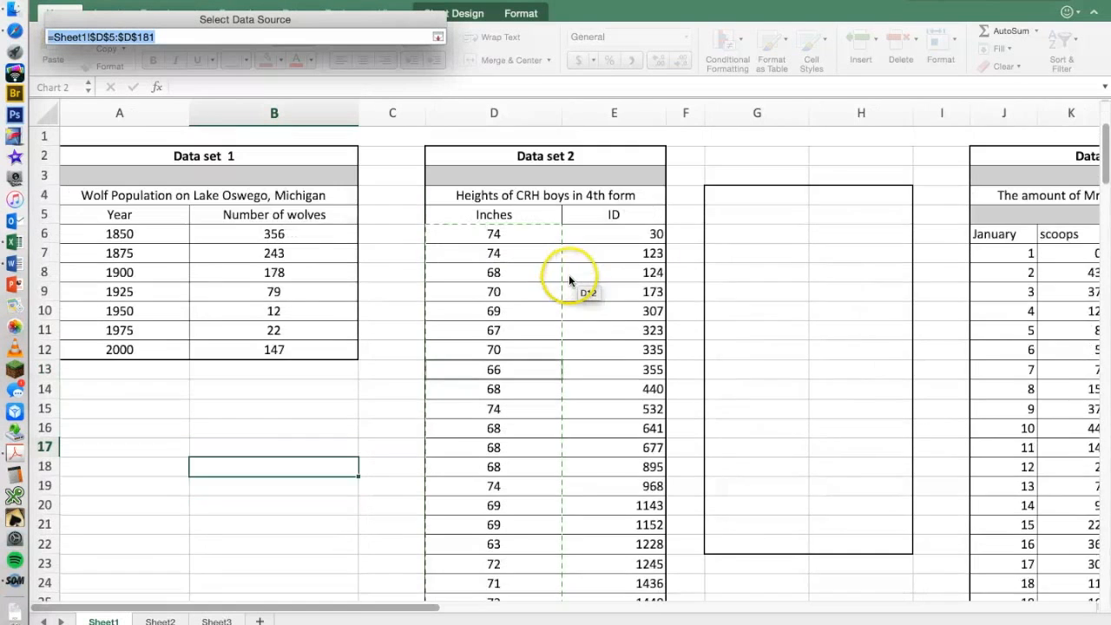
pyautogui.moveTo(593, 219); pyautogui.dragTo(640, 617)
pyautogui.moveTo(691, 93); pyautogui.dragTo(645, 444)
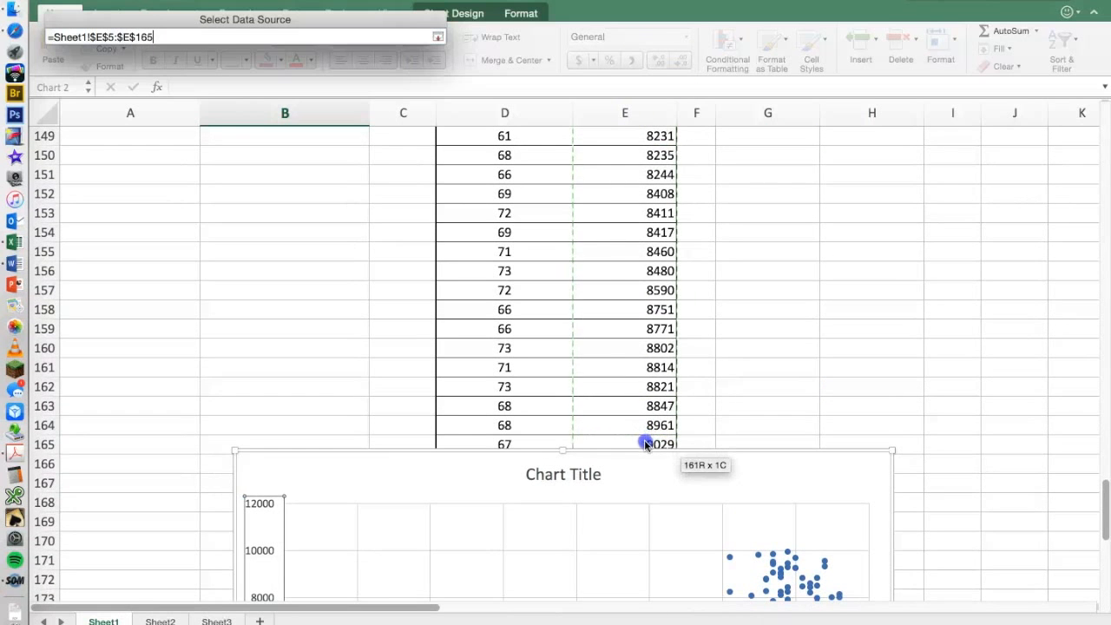
pyautogui.moveTo(646, 446); pyautogui.dragTo(649, 438)
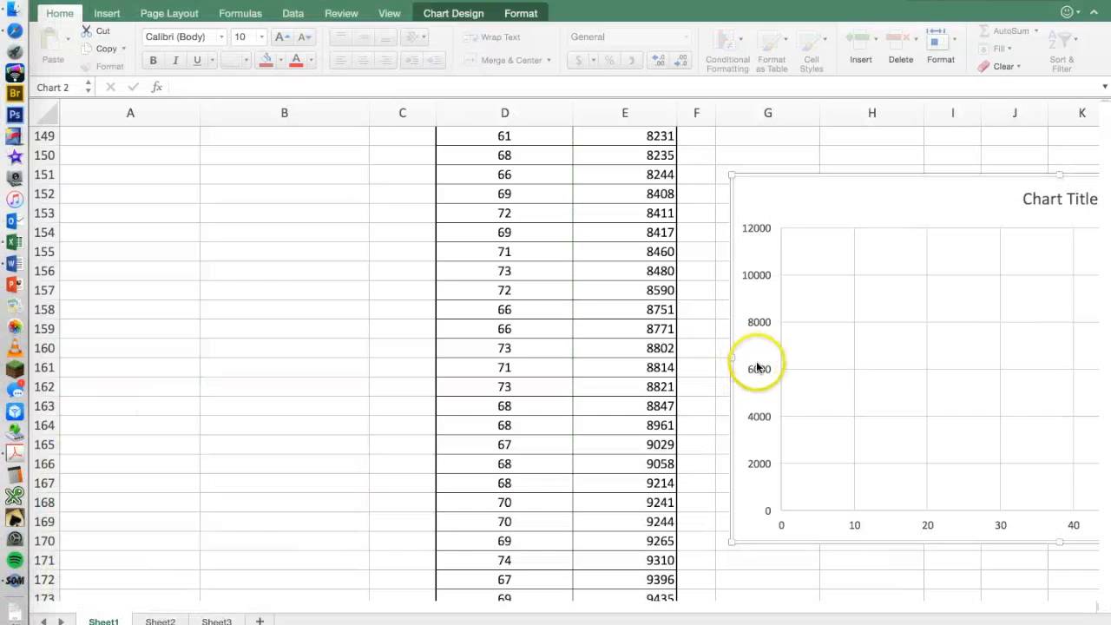
# Place the scatter chart beside the data set 2 columns and set the X values of Series1 to the ID range E5:E181.
pyautogui.click(758, 368)
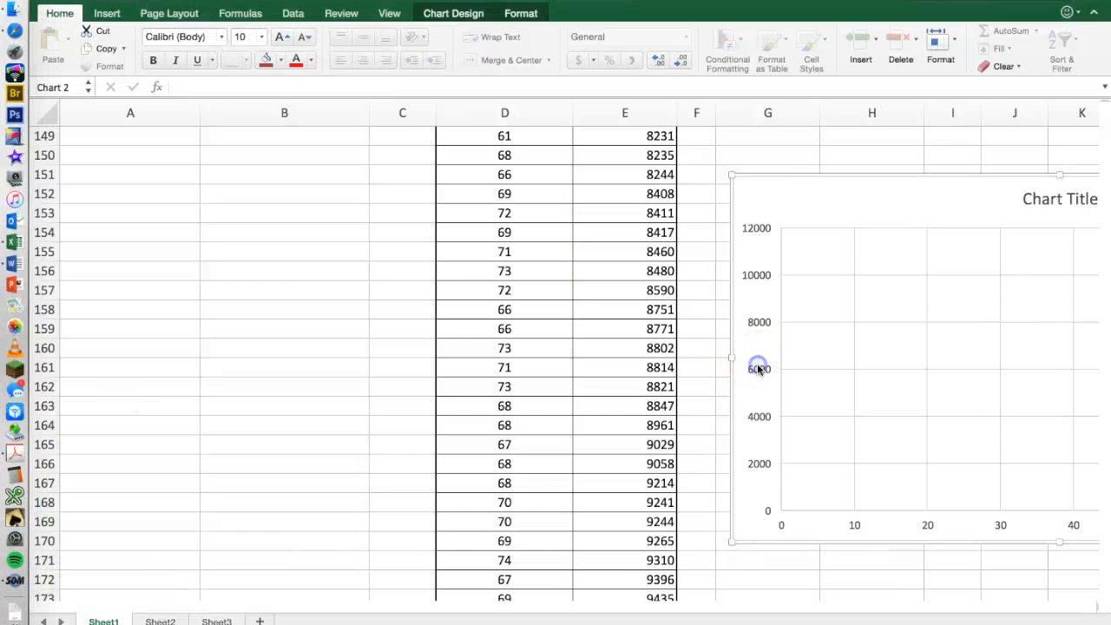
pyautogui.click(758, 368)
pyautogui.rightClick(758, 369)
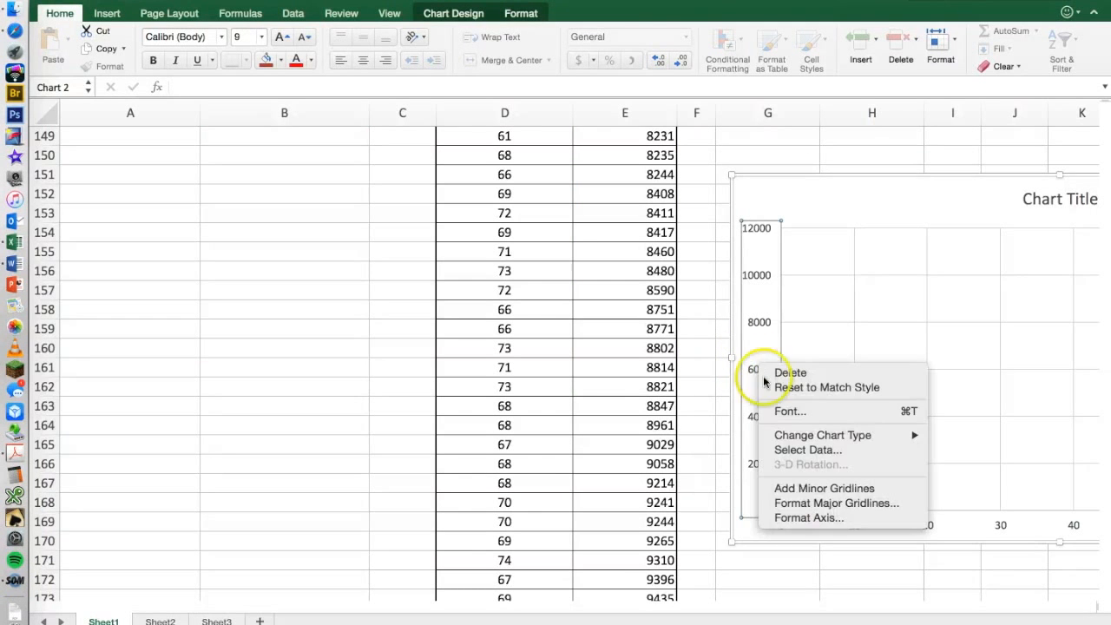
pyautogui.click(827, 450)
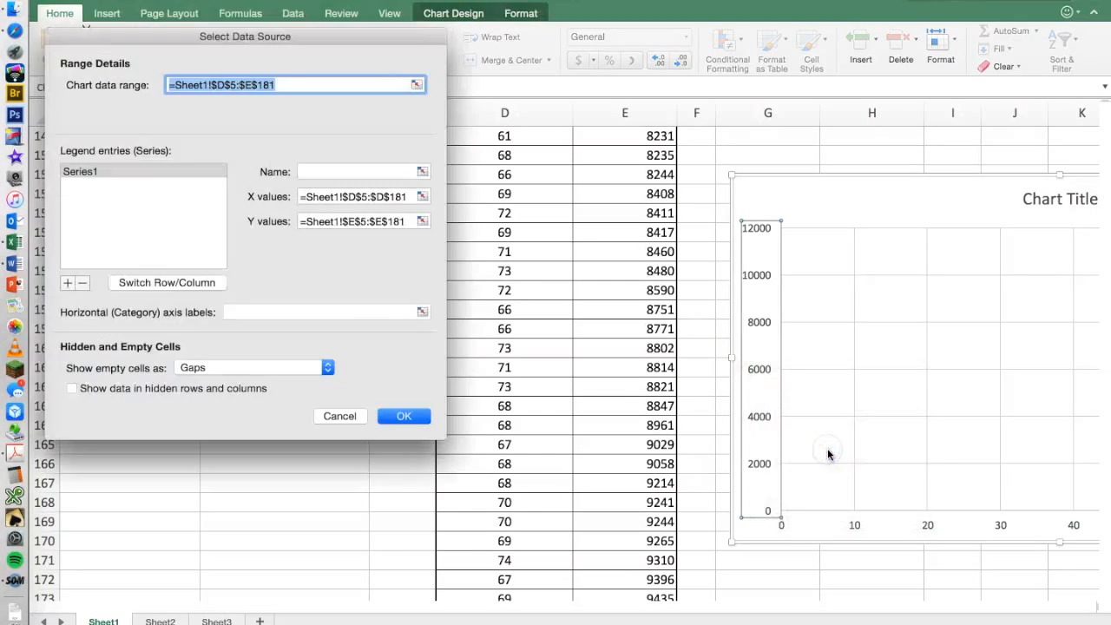
pyautogui.click(425, 197)
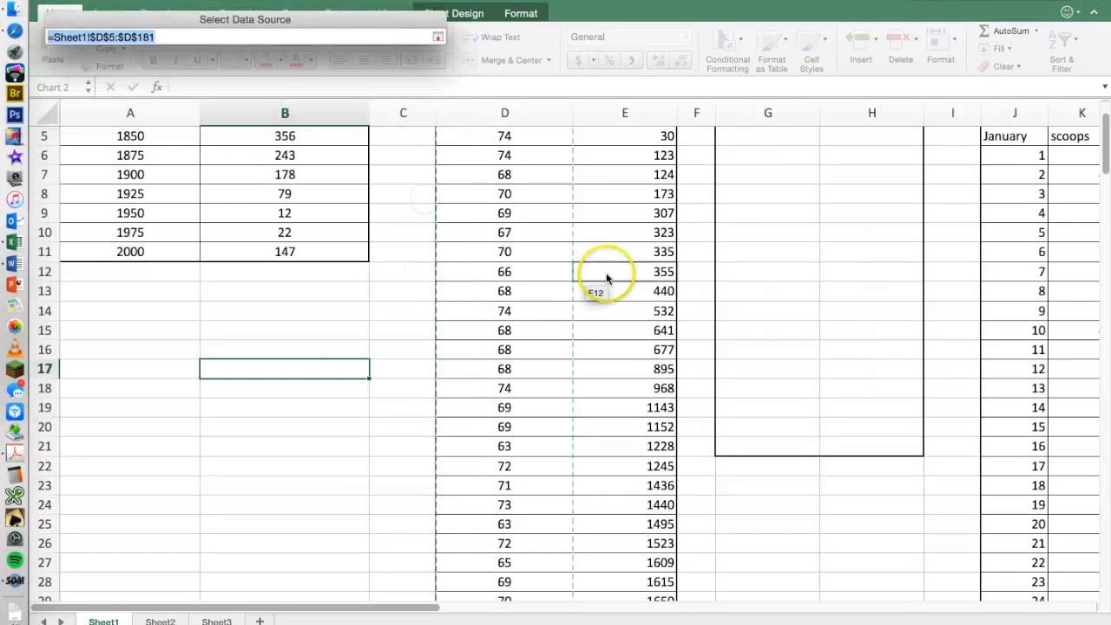
pyautogui.scroll(2, 608, 269)
pyautogui.moveTo(605, 213); pyautogui.dragTo(652, 254)
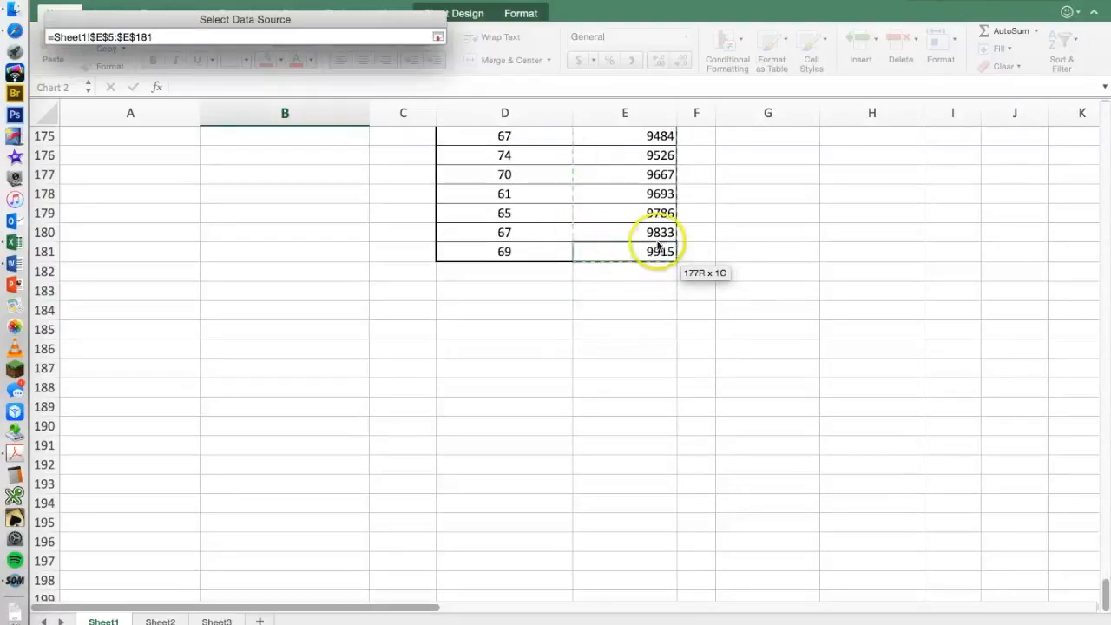
pyautogui.click(437, 37)
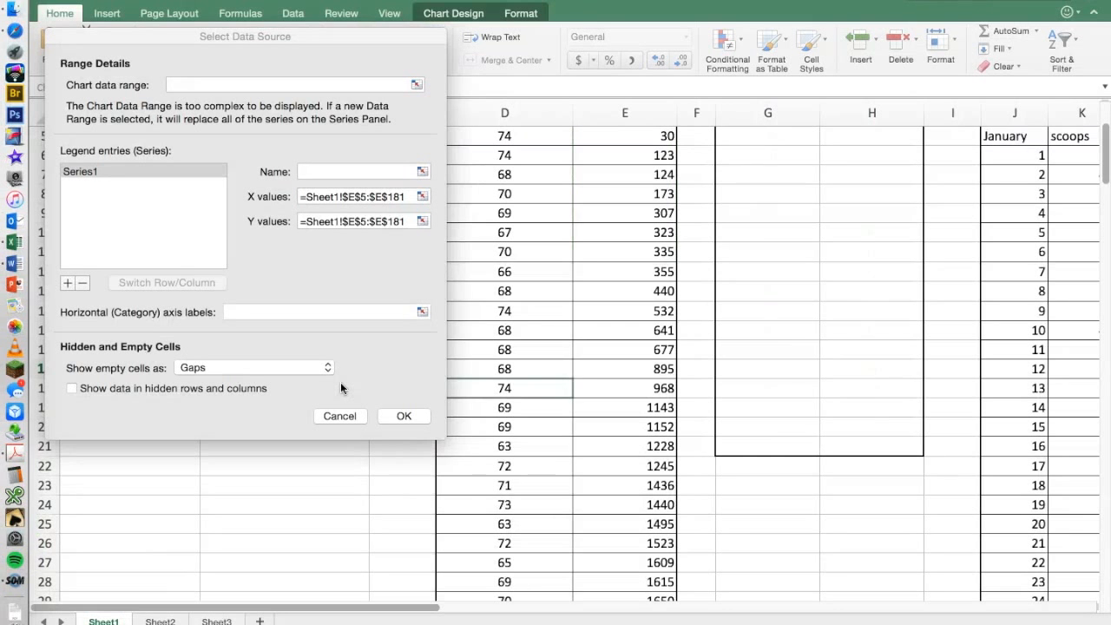
# Set the Y values of Series1 to the Inches range D5:D181 and apply the new data source.
pyautogui.click(406, 222)
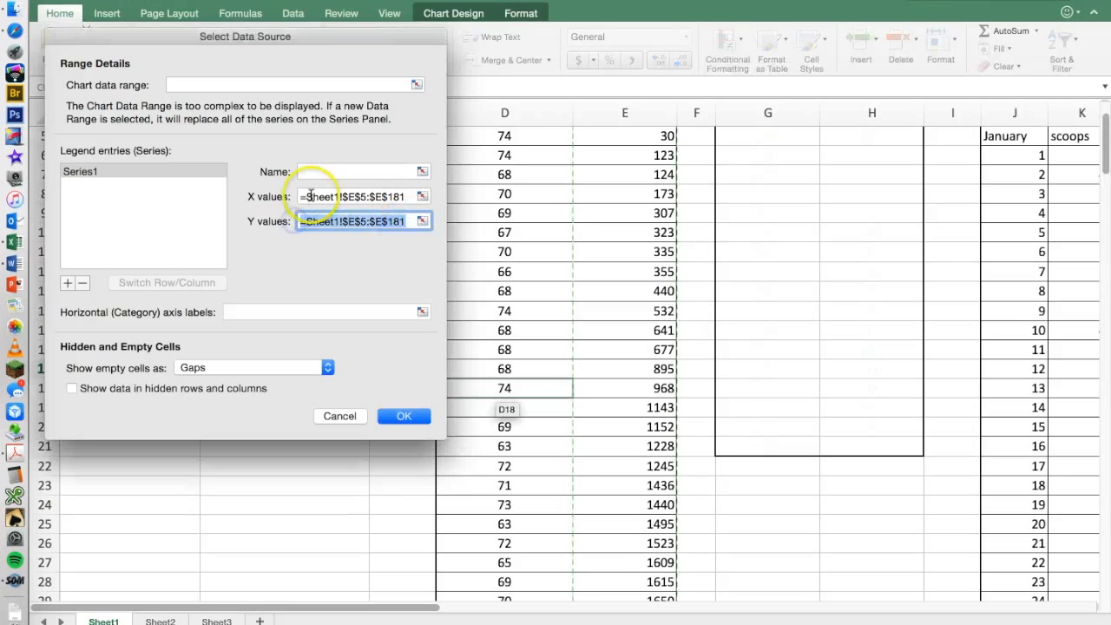
pyautogui.click(422, 221)
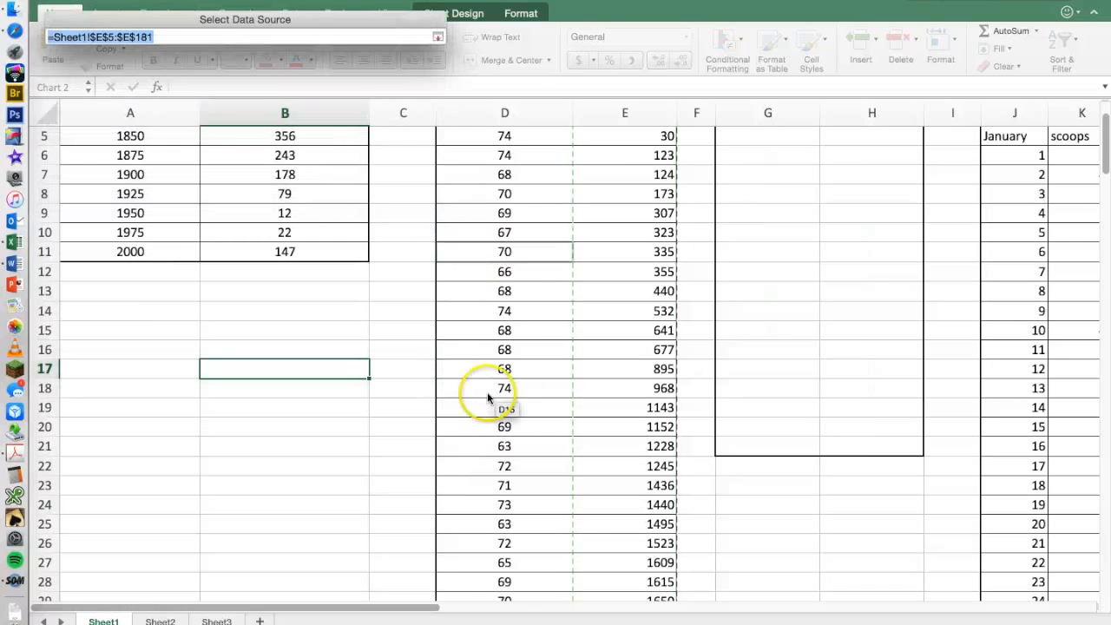
pyautogui.scroll(5, 487, 392)
pyautogui.scroll(-1, 487, 395)
pyautogui.moveTo(477, 213); pyautogui.dragTo(532, 161)
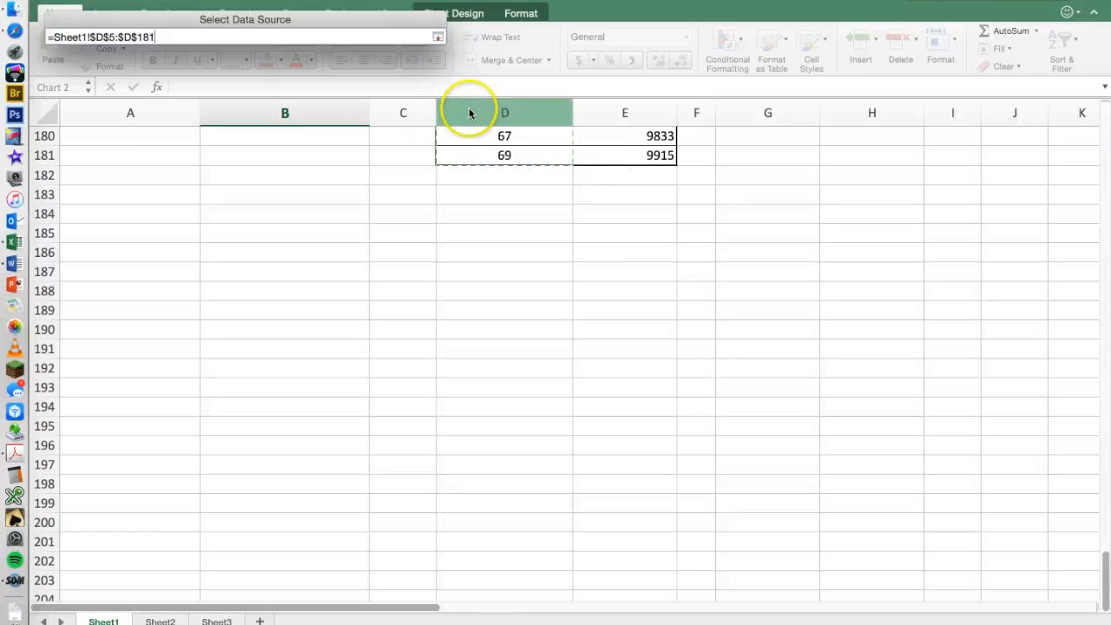
pyautogui.click(439, 37)
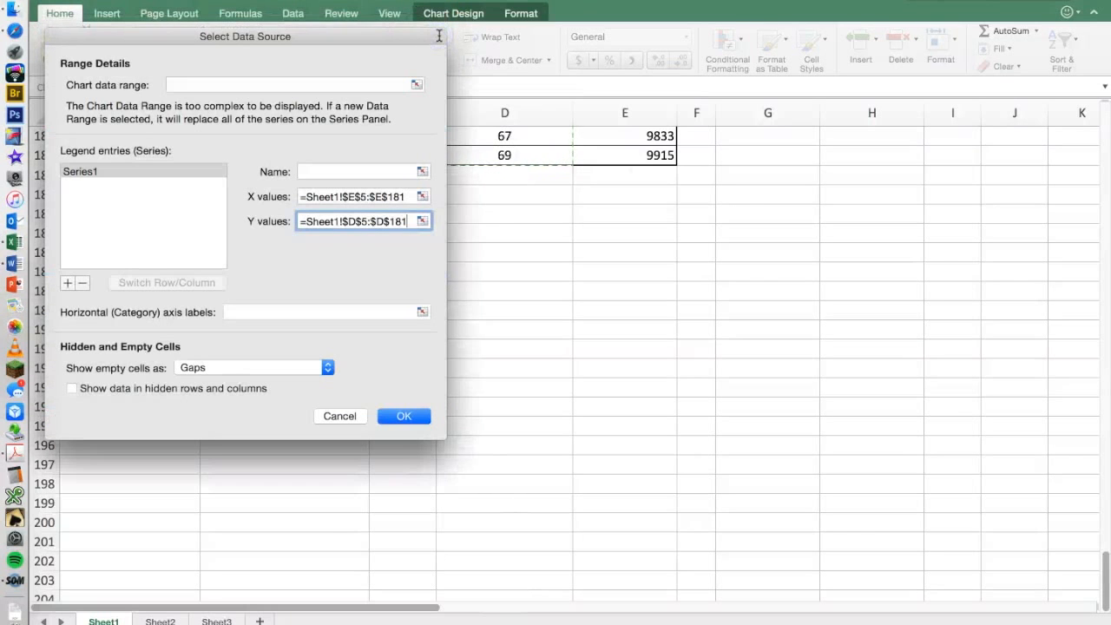
pyautogui.click(401, 415)
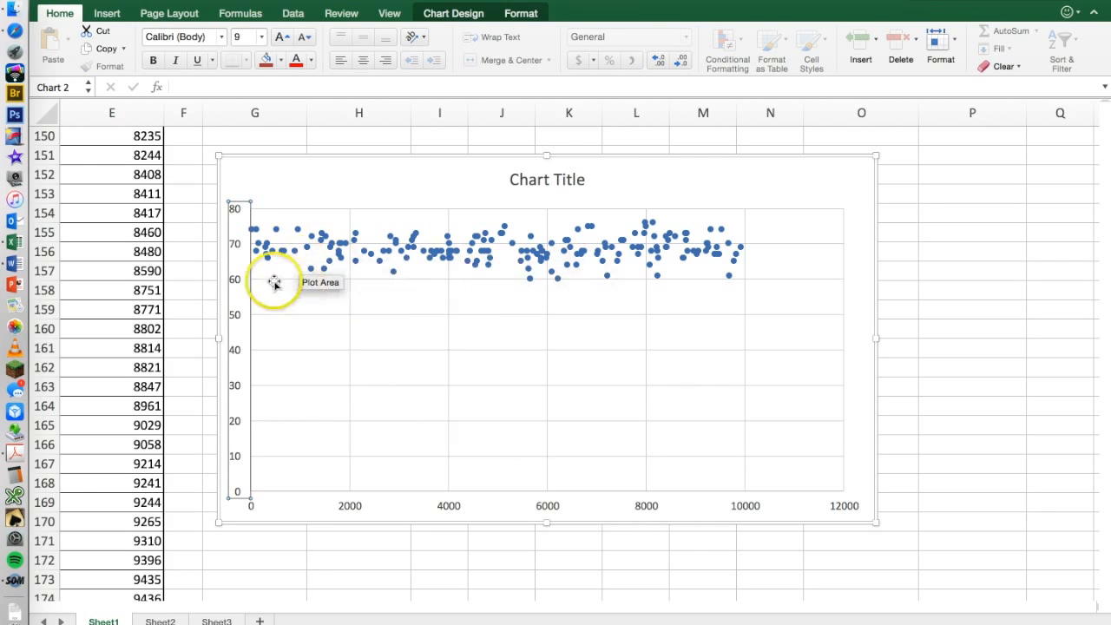
# Examine how the scatter chart's points and axes relate to the neighbouring data set 2 columns.
pyautogui.hscroll(-5, 272, 277)
pyautogui.scroll(5, 273, 287)
pyautogui.scroll(6, 280, 321)
pyautogui.scroll(-12, 280, 321)
pyautogui.hscroll(3, 280, 321)
pyautogui.hscroll(2, 280, 321)
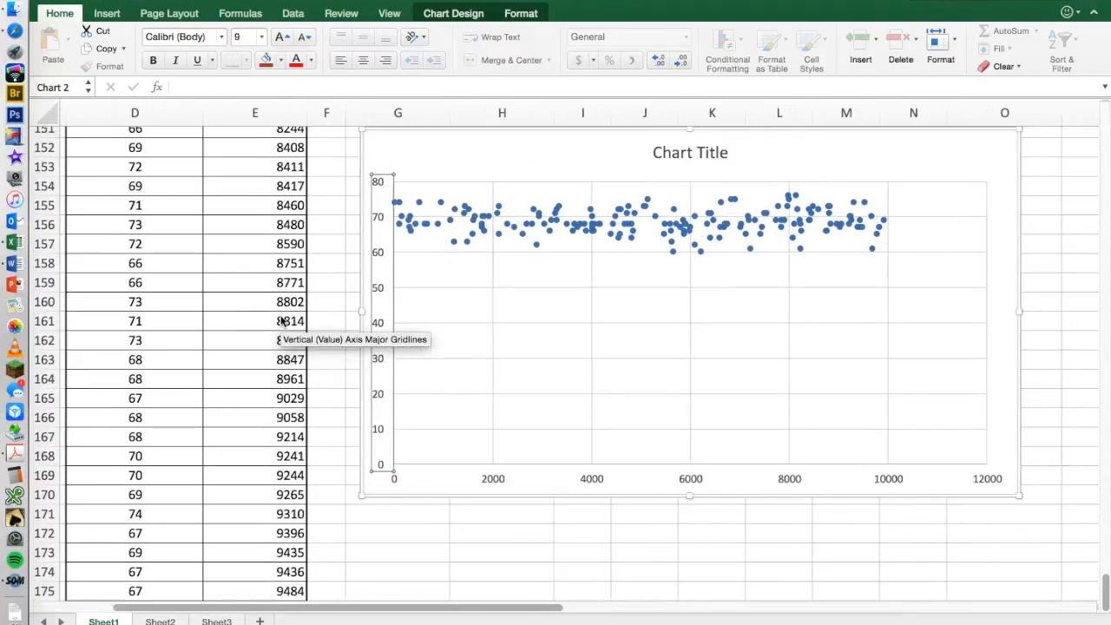
pyautogui.scroll(1, 279, 335)
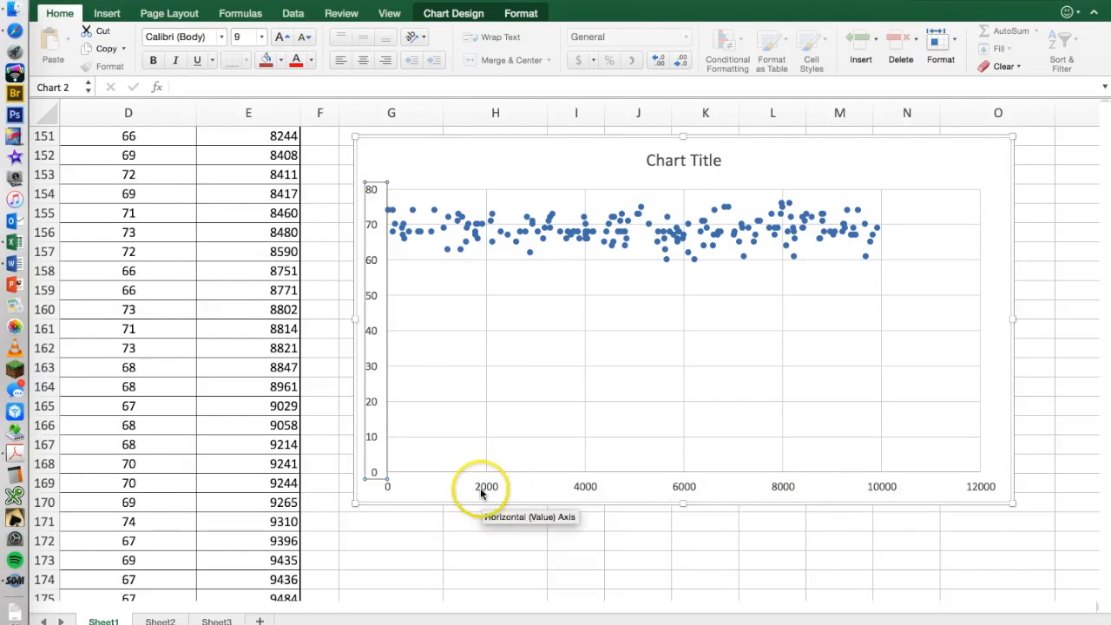
pyautogui.click(833, 485)
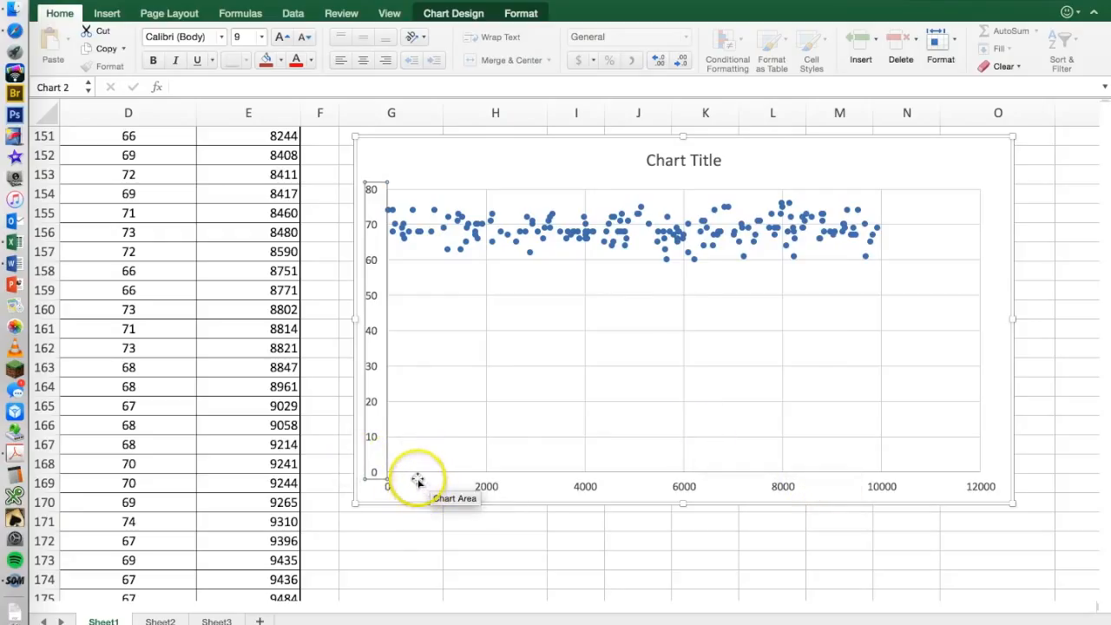
# Compare the Inches and ID columns from their headings down with the points plotted in the scatter chart.
pyautogui.scroll(6, 165, 322)
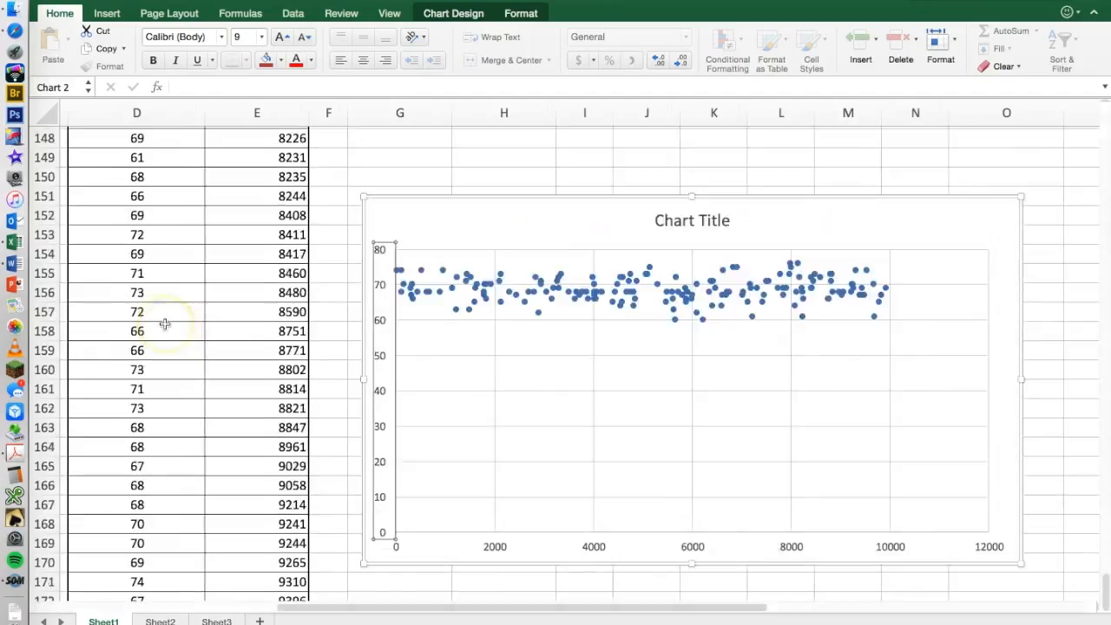
pyautogui.scroll(20, 164, 323)
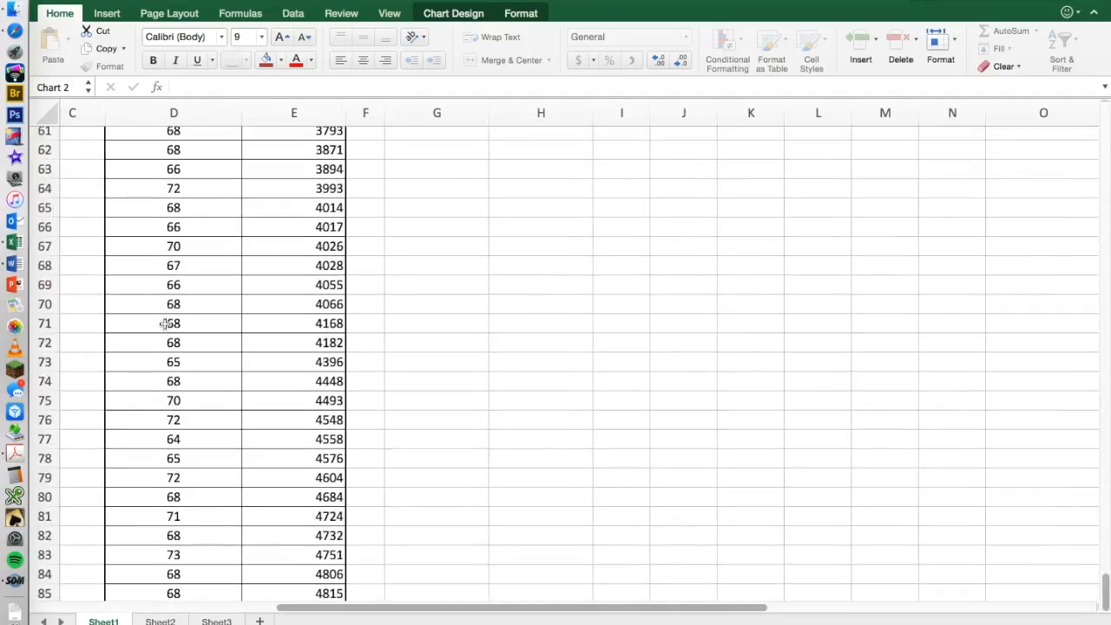
pyautogui.scroll(10, 164, 323)
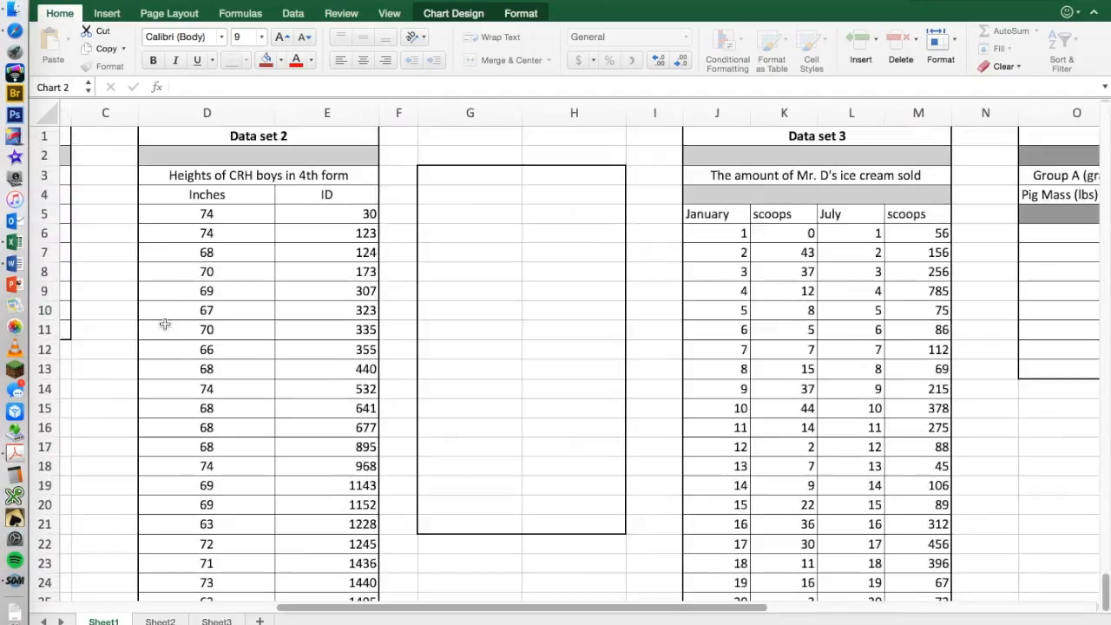
pyautogui.hscroll(1, 322, 223)
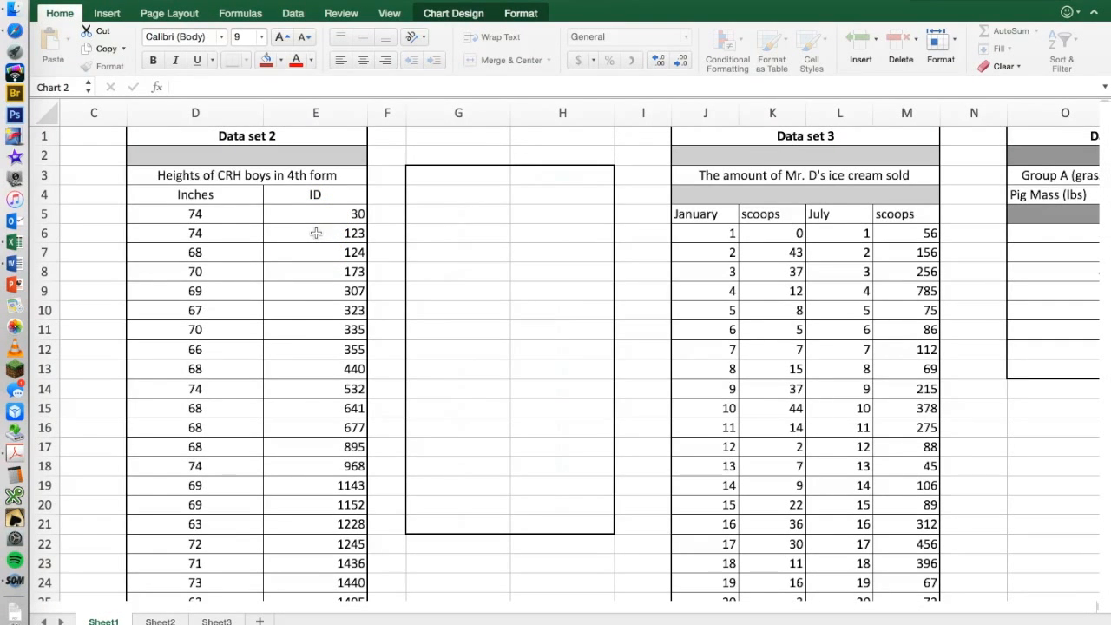
pyautogui.scroll(-2, 316, 233)
pyautogui.scroll(-20, 316, 233)
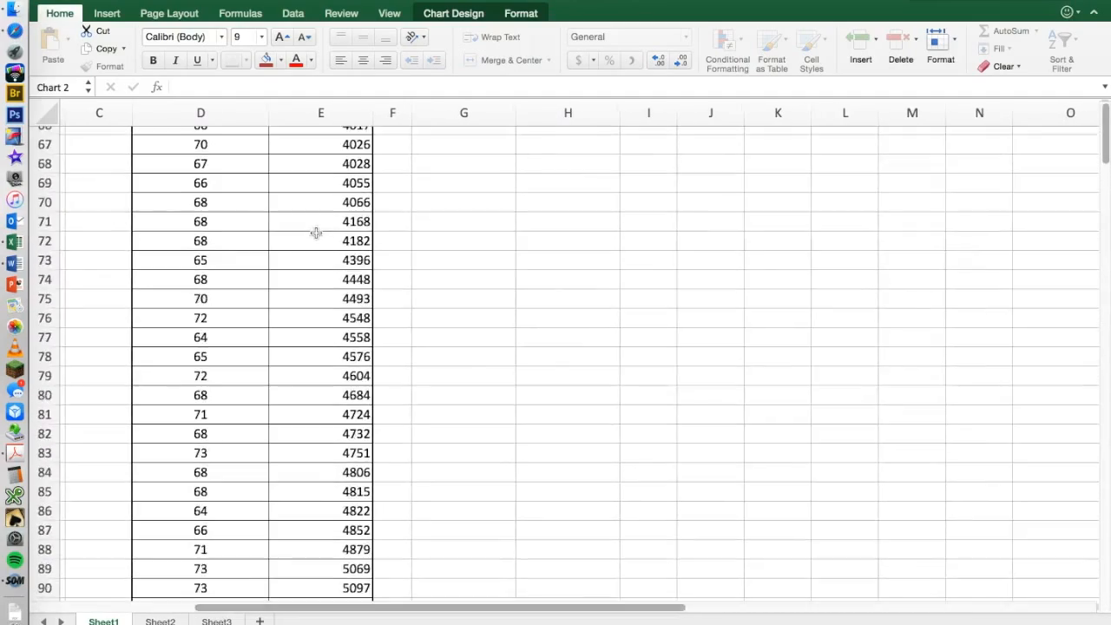
pyautogui.scroll(-20, 316, 232)
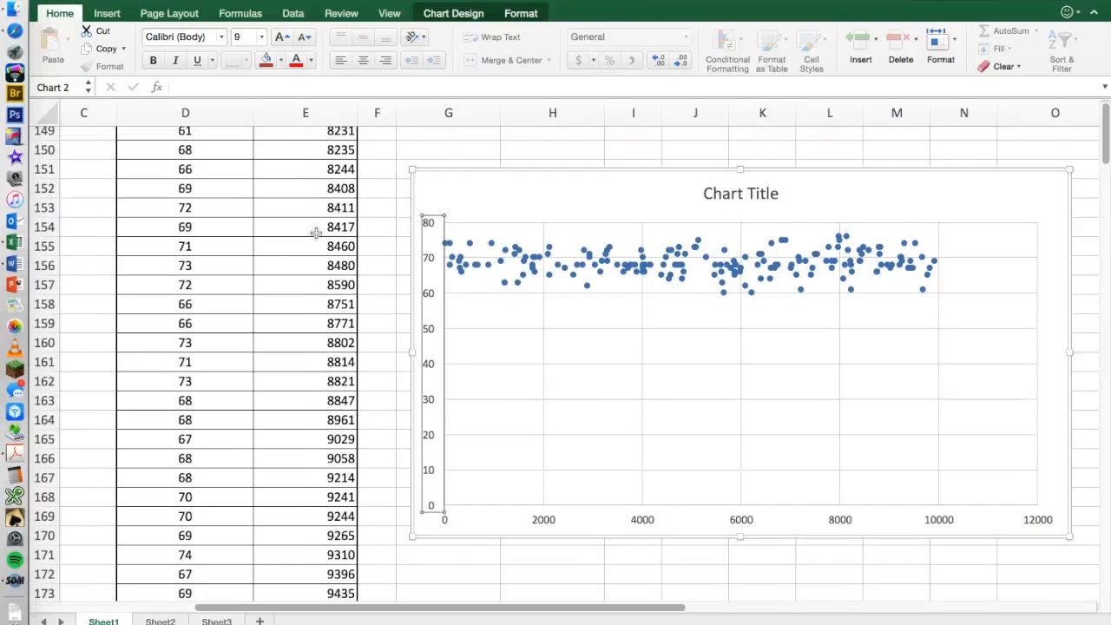
pyautogui.hscroll(-1, 316, 232)
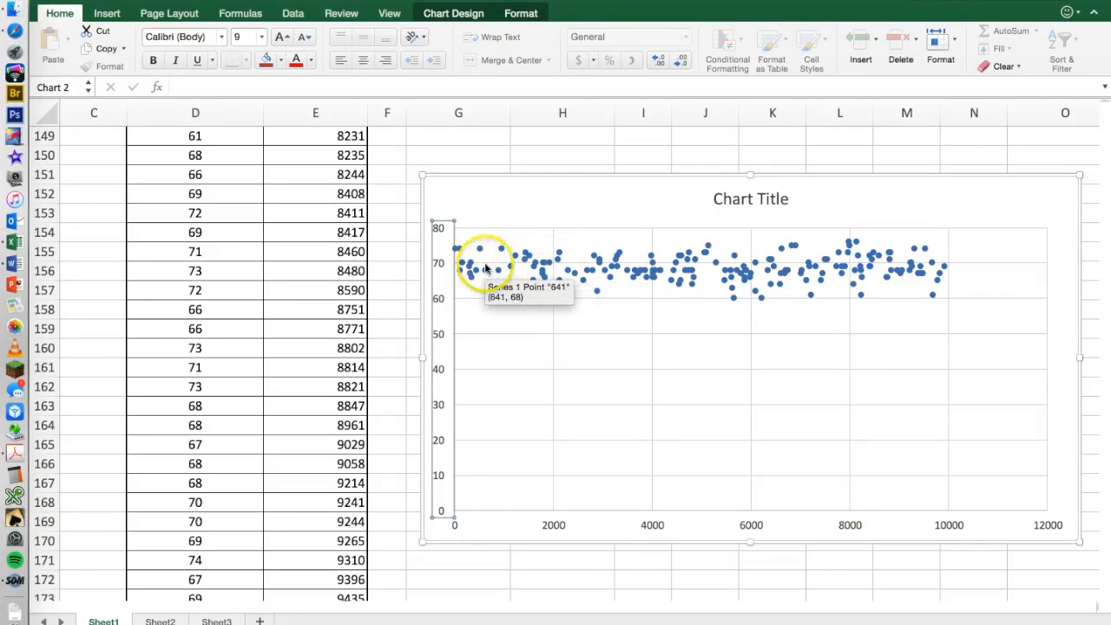
# Read the coordinates of the low point between 2000 and 4000 on the chart and select its matching row, D45:E45, in data set 2.
pyautogui.scroll(2, 246, 271)
pyautogui.scroll(20, 247, 272)
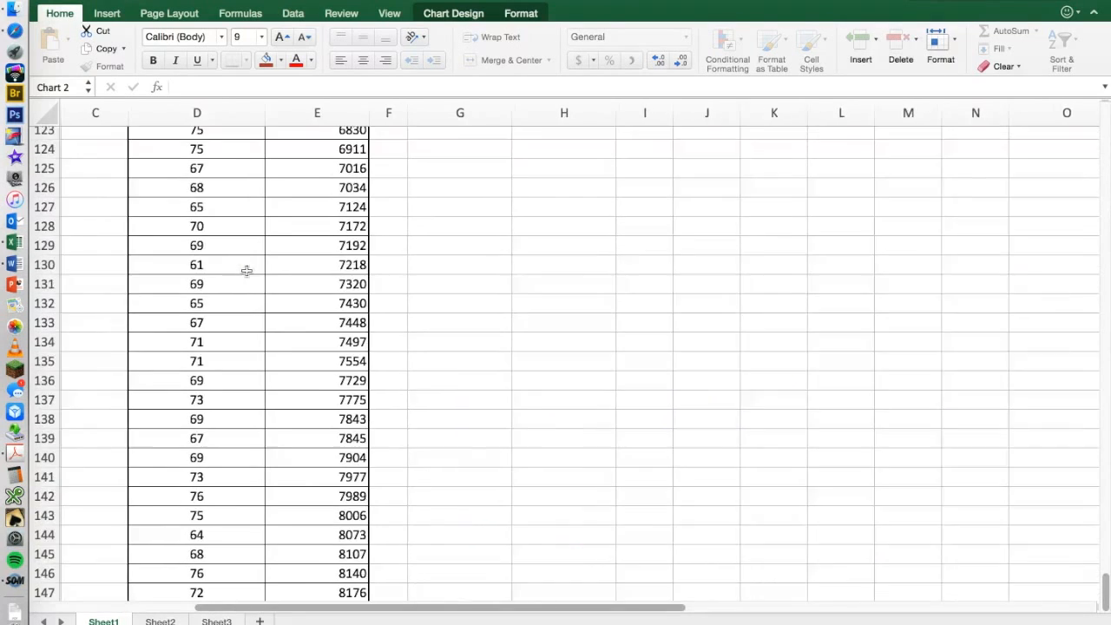
pyautogui.scroll(-20, 246, 270)
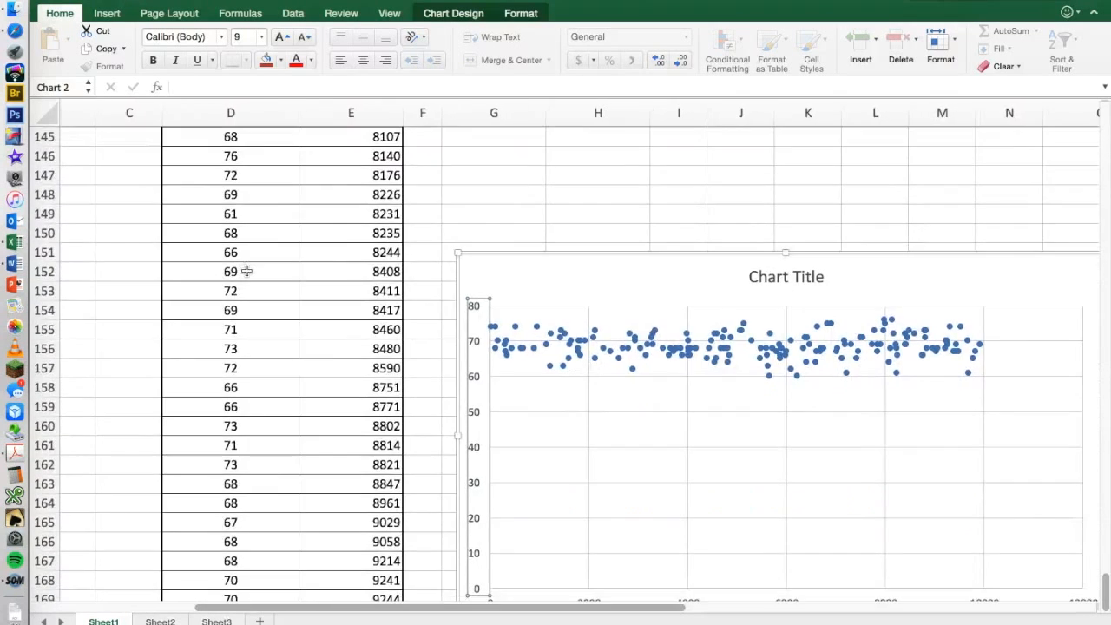
pyautogui.hscroll(2, 508, 391)
pyautogui.moveTo(596, 368)
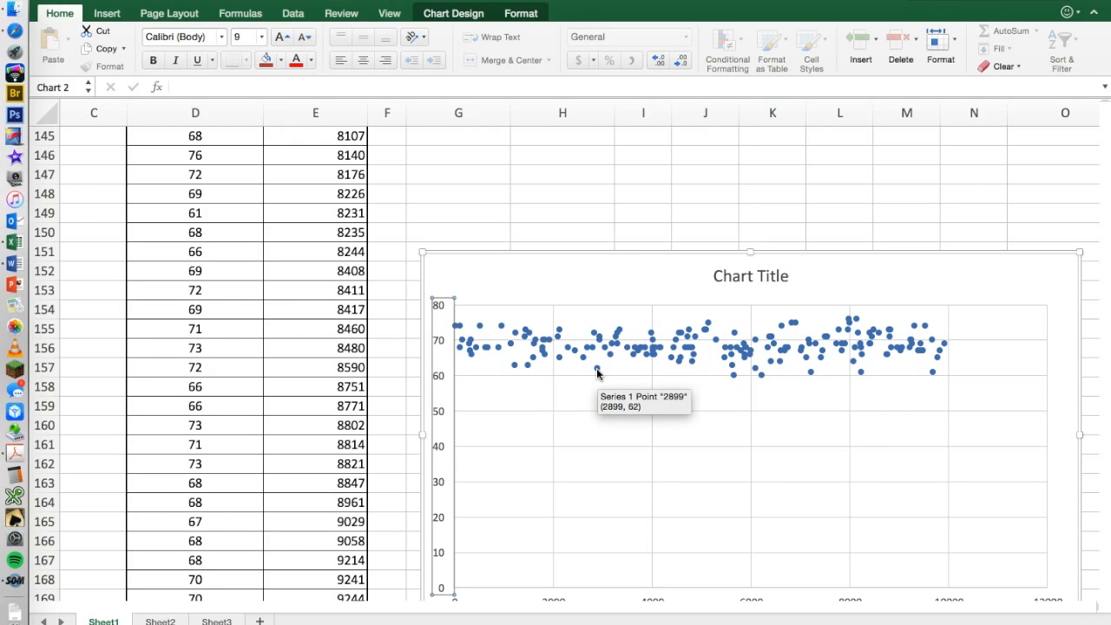
pyautogui.scroll(10, 268, 318)
pyautogui.scroll(20, 269, 319)
pyautogui.hscroll(-2, 269, 319)
pyautogui.scroll(2, 269, 318)
pyautogui.hscroll(-2, 270, 318)
pyautogui.moveTo(388, 429); pyautogui.dragTo(467, 428)
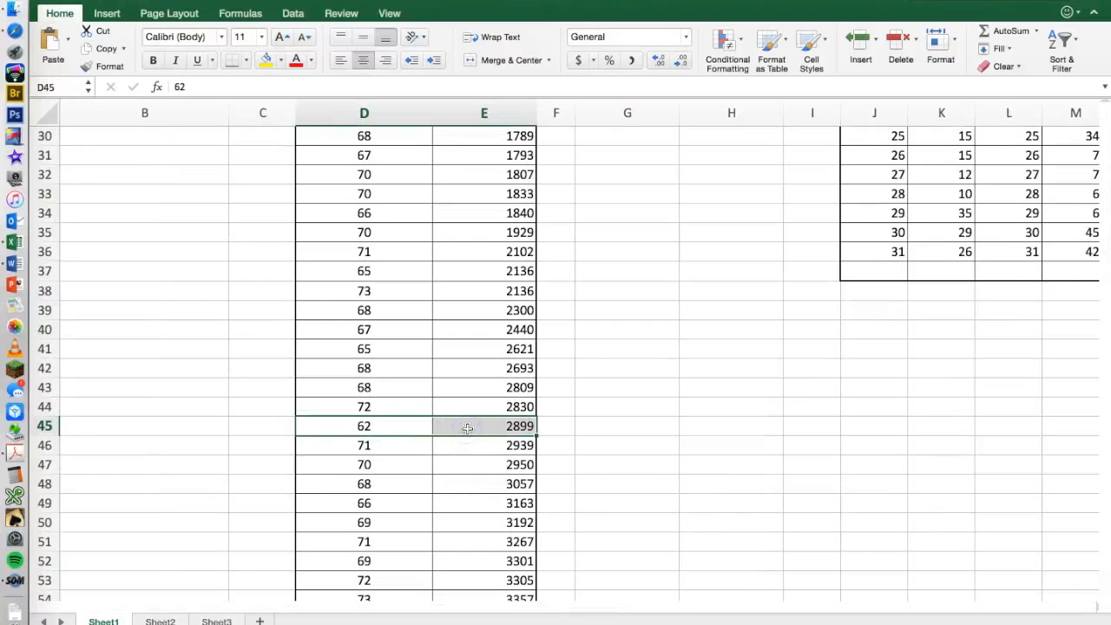
# Delete the scatter chart beside the end of data set 2 and return to the top of Sheet1.
pyautogui.scroll(-15, 681, 445)
pyautogui.hscroll(3, 680, 445)
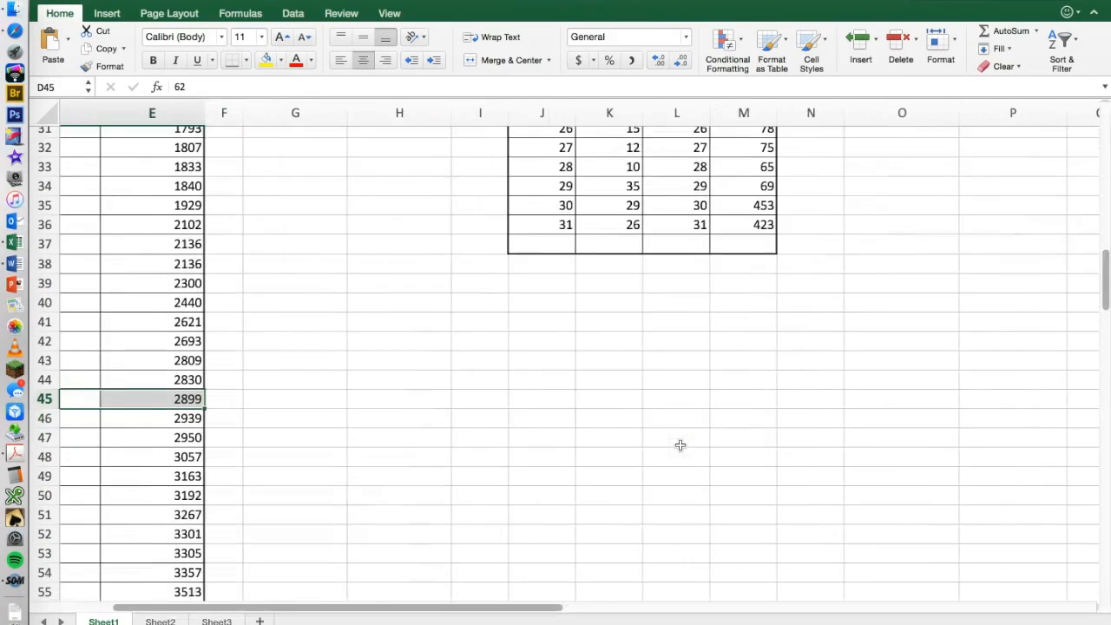
pyautogui.scroll(-15, 681, 445)
pyautogui.hscroll(1, 681, 445)
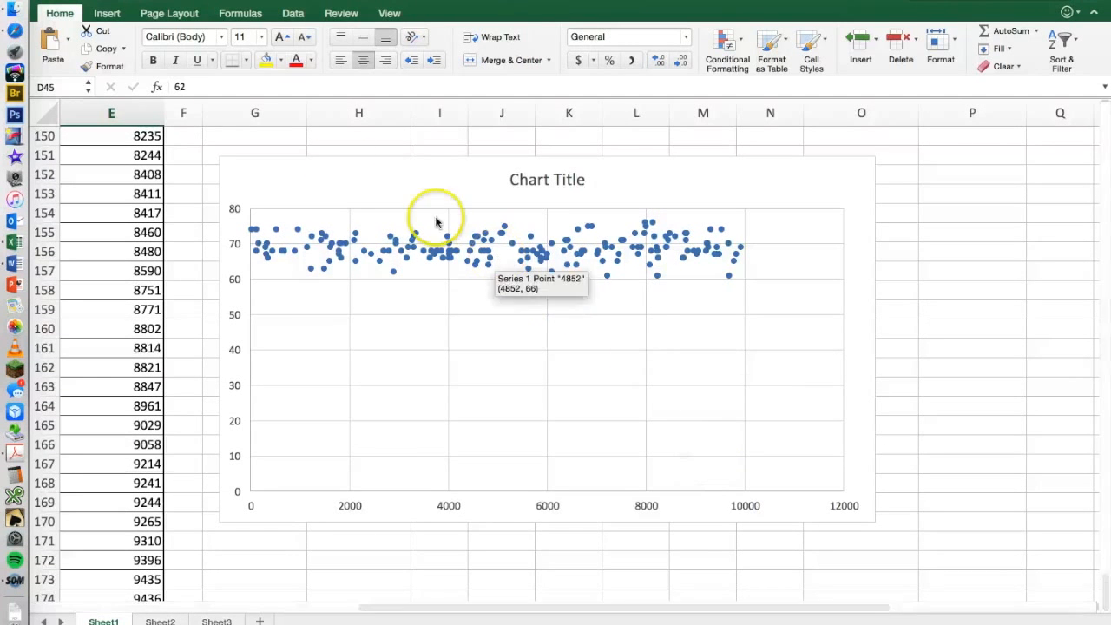
pyautogui.click(321, 177)
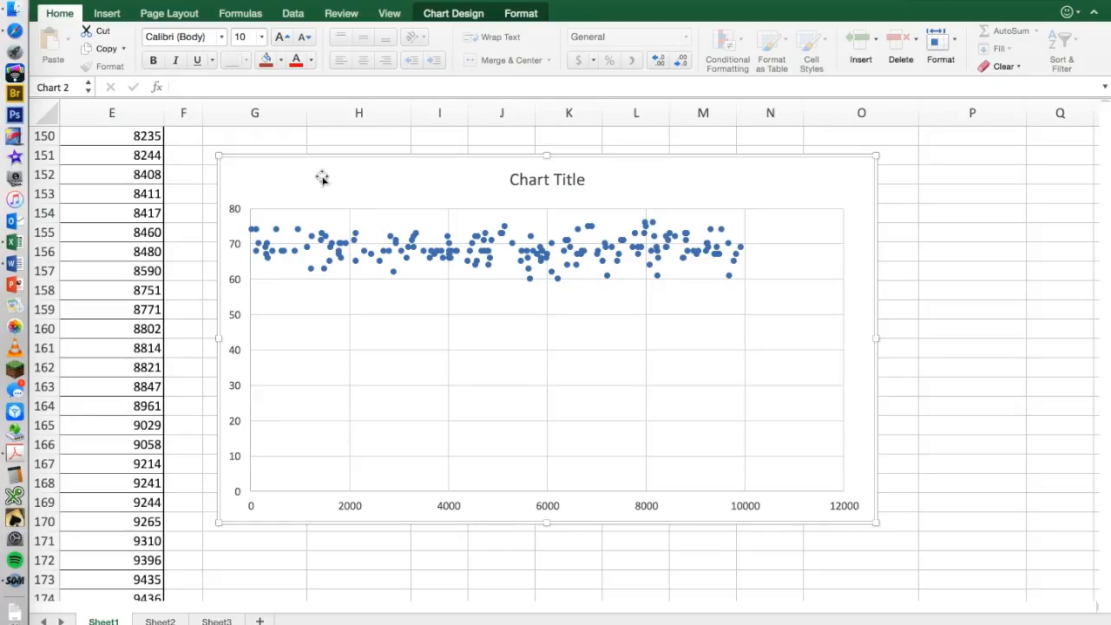
pyautogui.press('Delete')
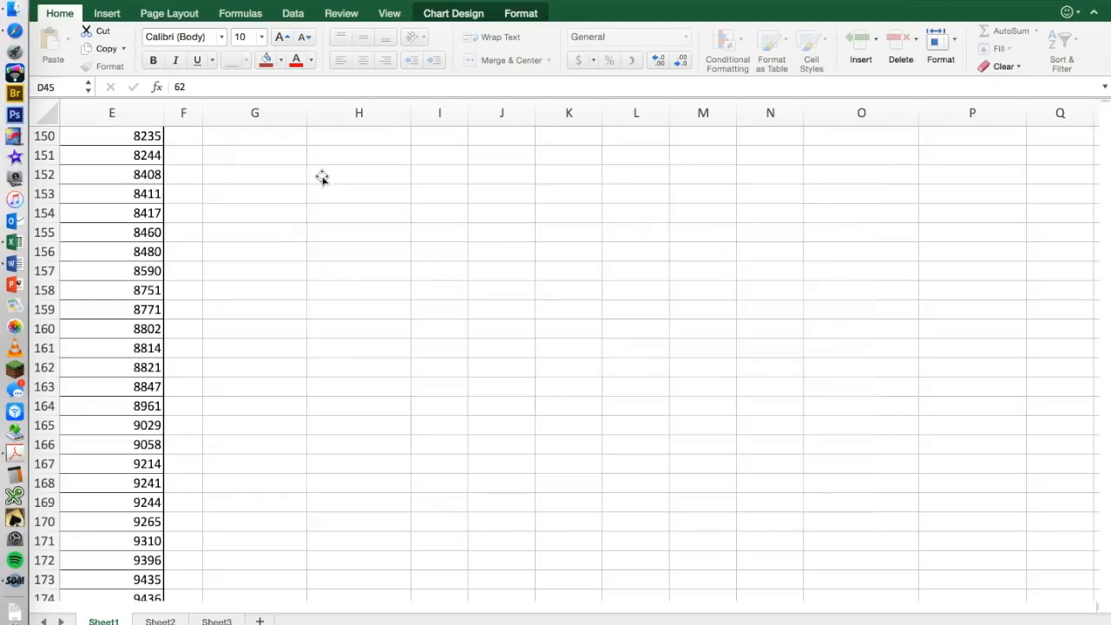
pyautogui.hscroll(-5, 322, 177)
pyautogui.scroll(20, 322, 179)
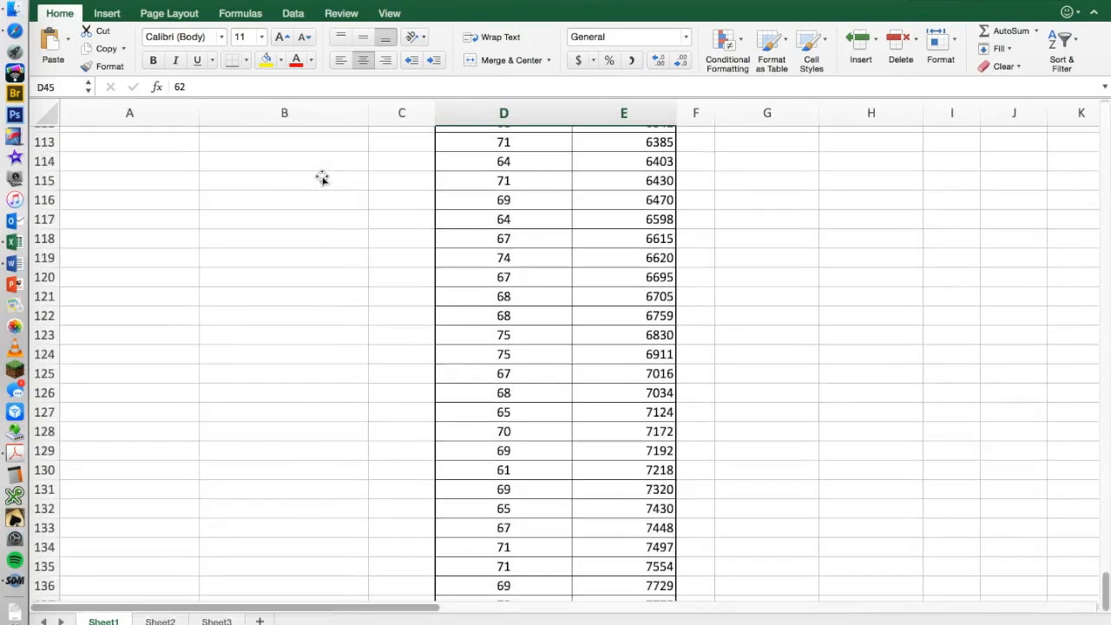
pyautogui.scroll(10, 322, 179)
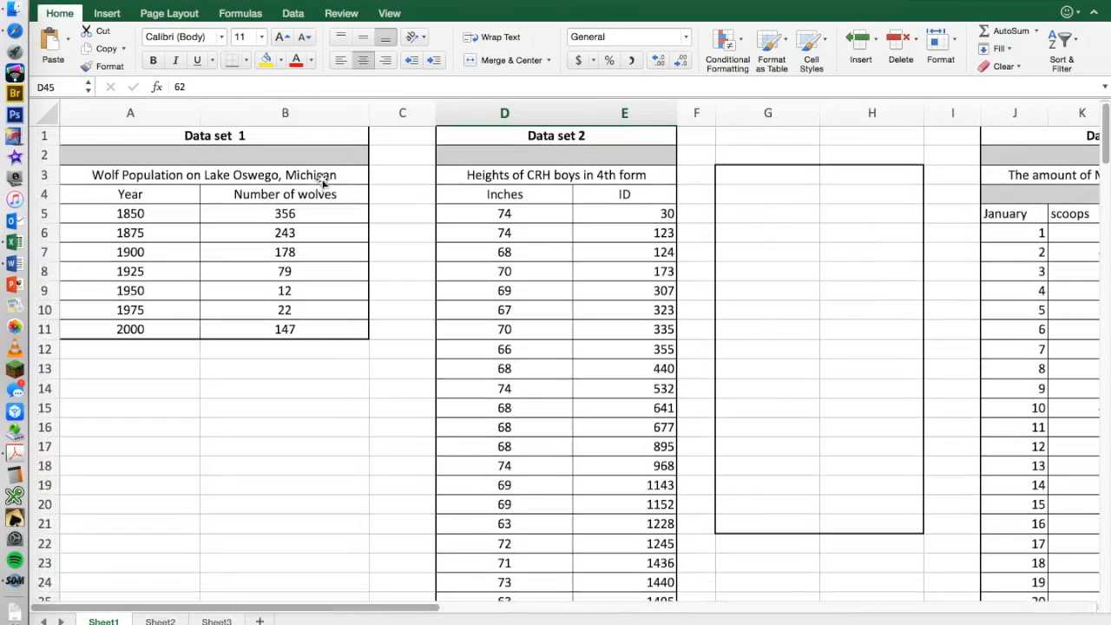
pyautogui.rightClick(322, 178)
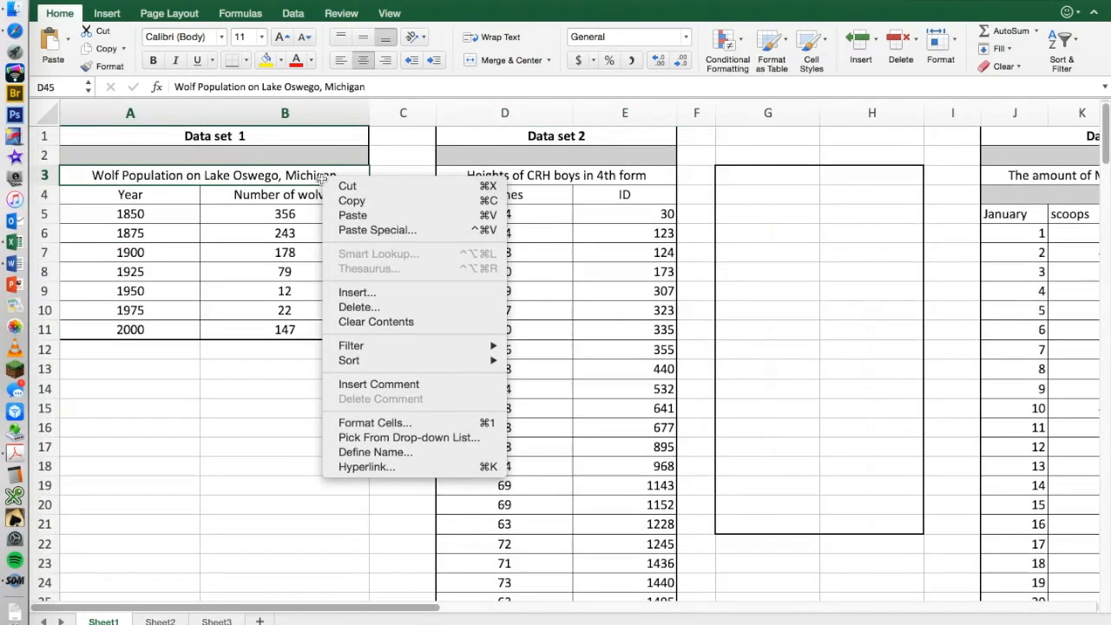
pyautogui.click(575, 254)
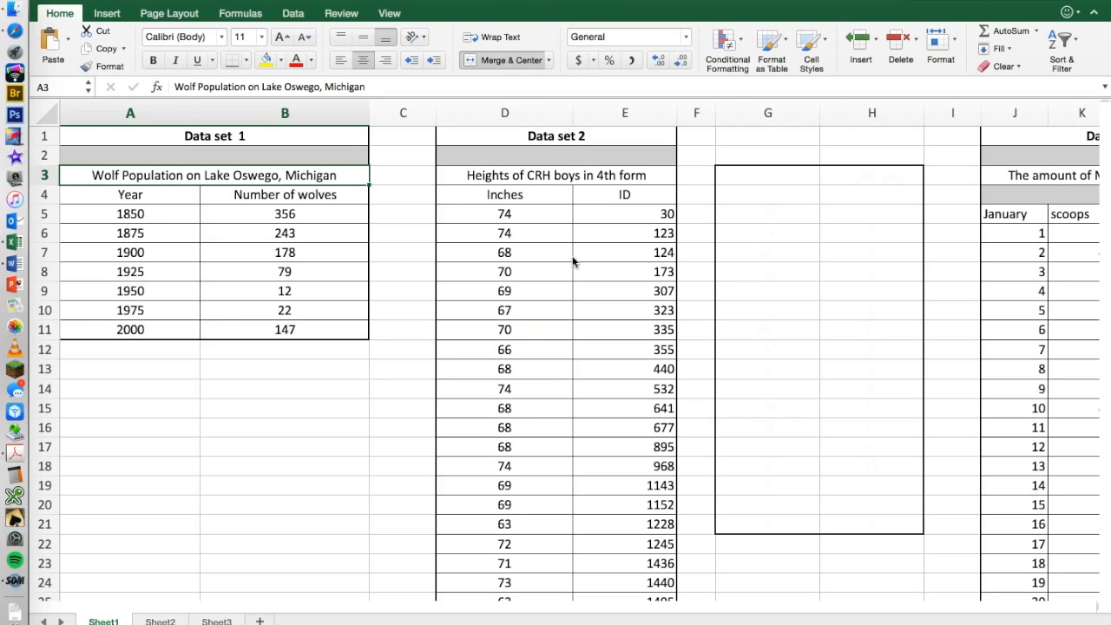
pyautogui.scroll(-3, 531, 391)
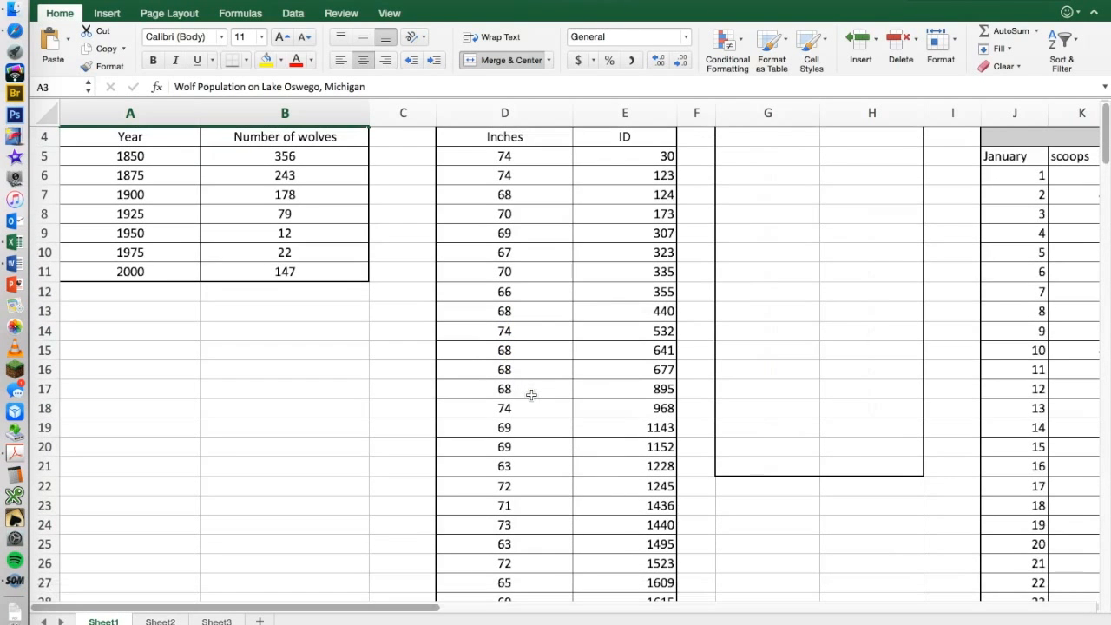
pyautogui.scroll(2, 531, 395)
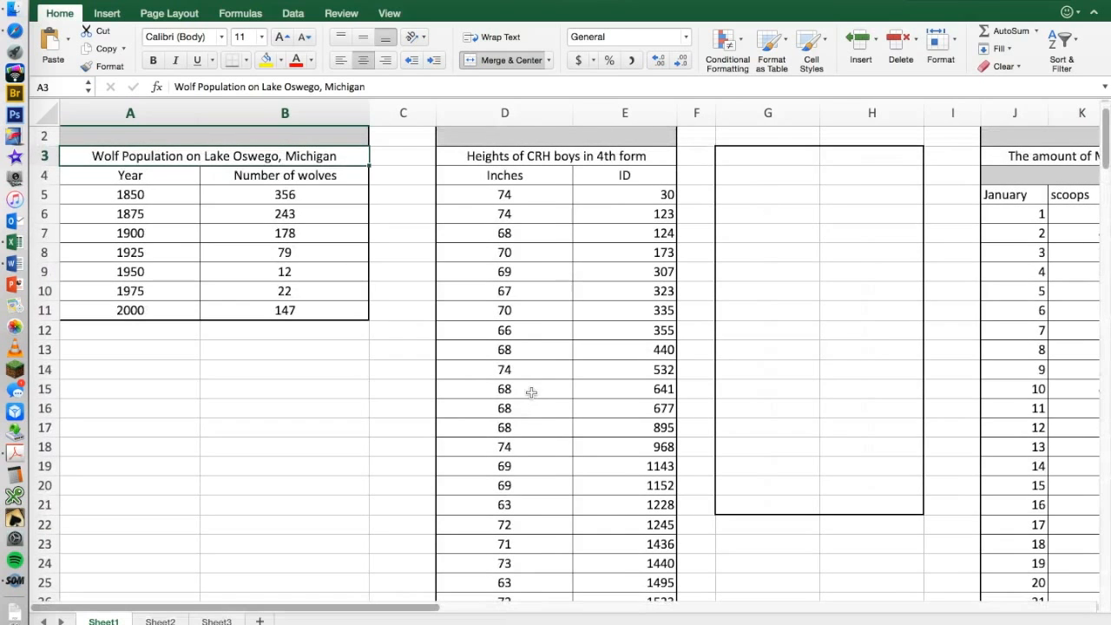
# Go through the individual heights in D5:D10 of the Inches column one by one.
pyautogui.click(516, 195)
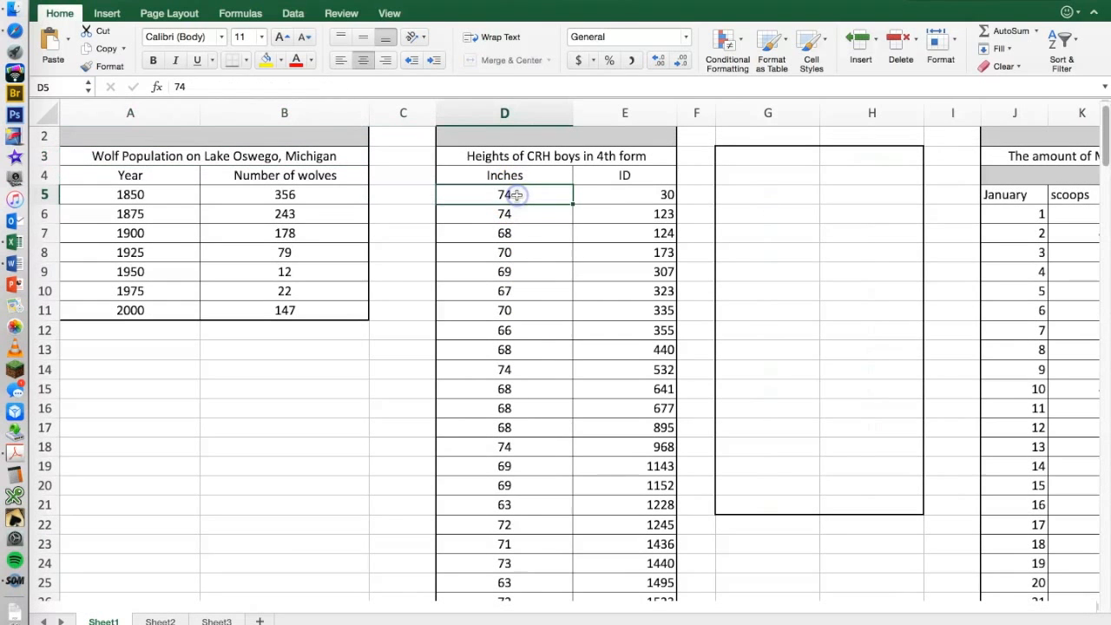
pyautogui.click(513, 216)
pyautogui.click(517, 232)
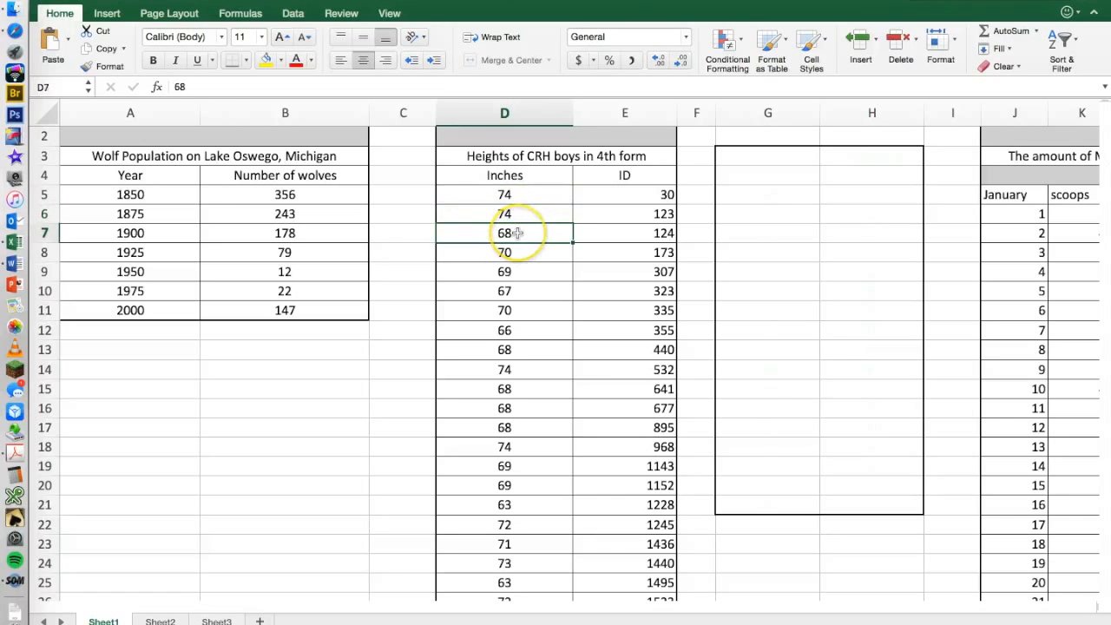
pyautogui.click(514, 252)
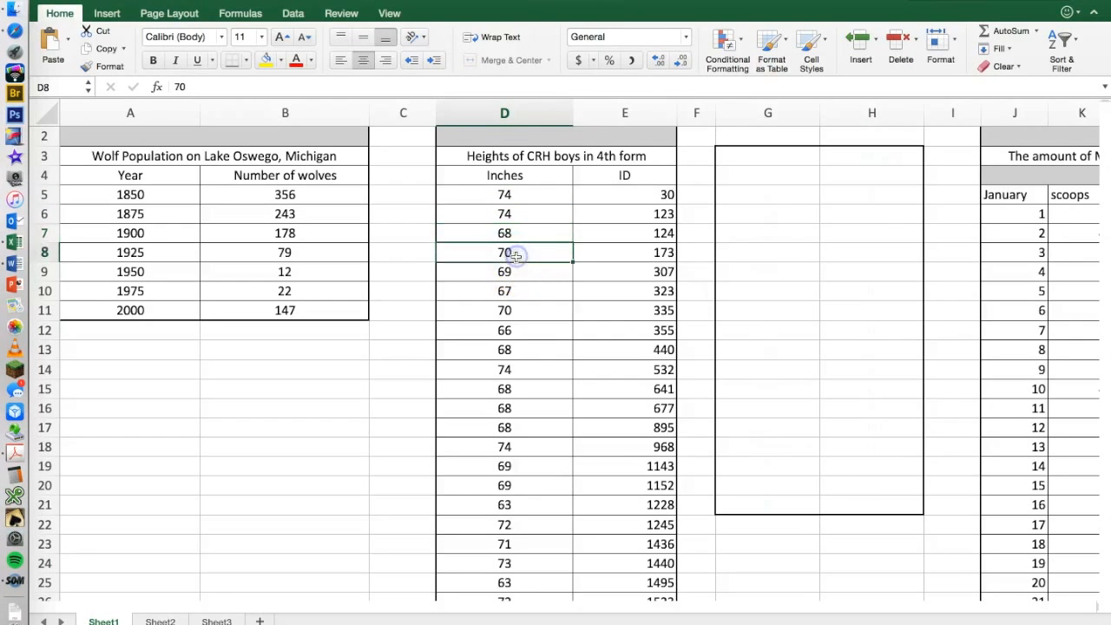
pyautogui.click(516, 270)
pyautogui.click(517, 290)
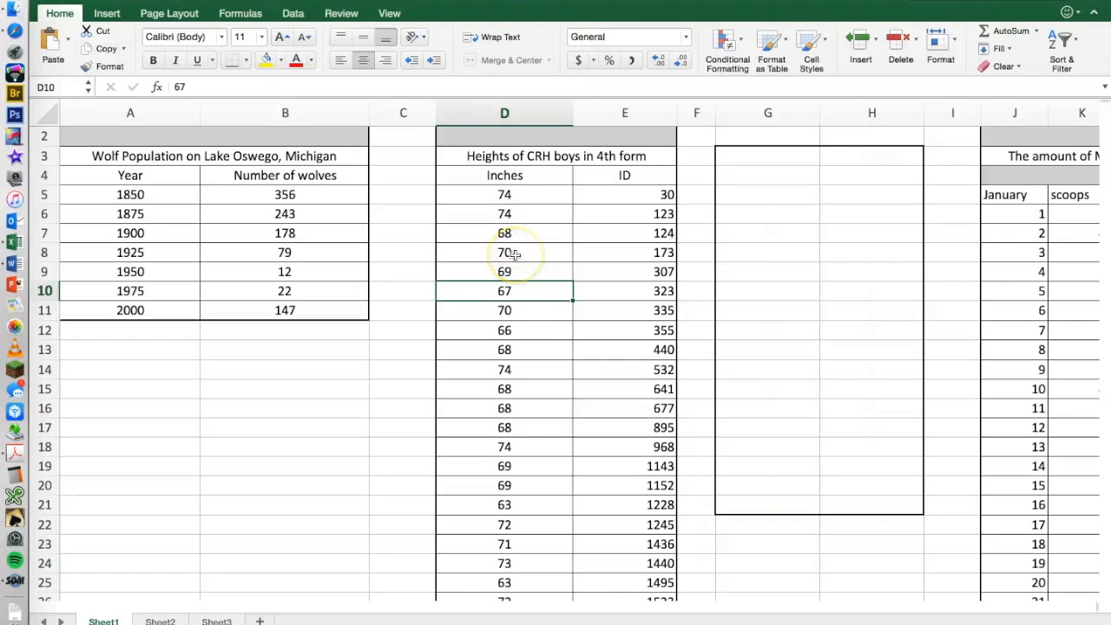
# Change the font color of the bordered range G3:H21 beside data set 2 to black.
pyautogui.moveTo(748, 160); pyautogui.dragTo(847, 502)
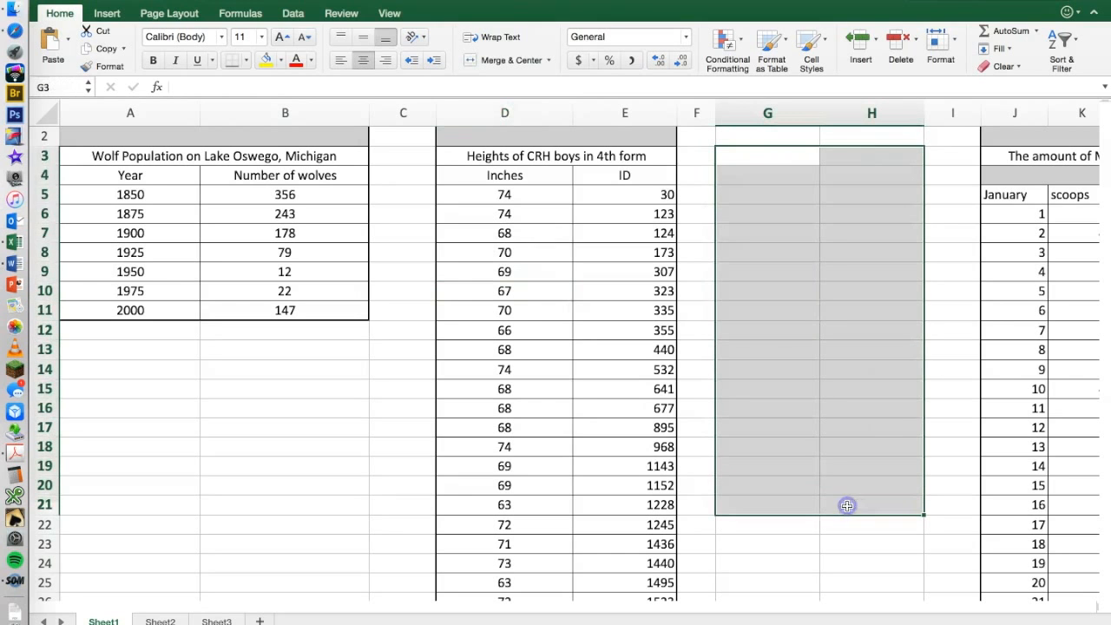
pyautogui.click(310, 60)
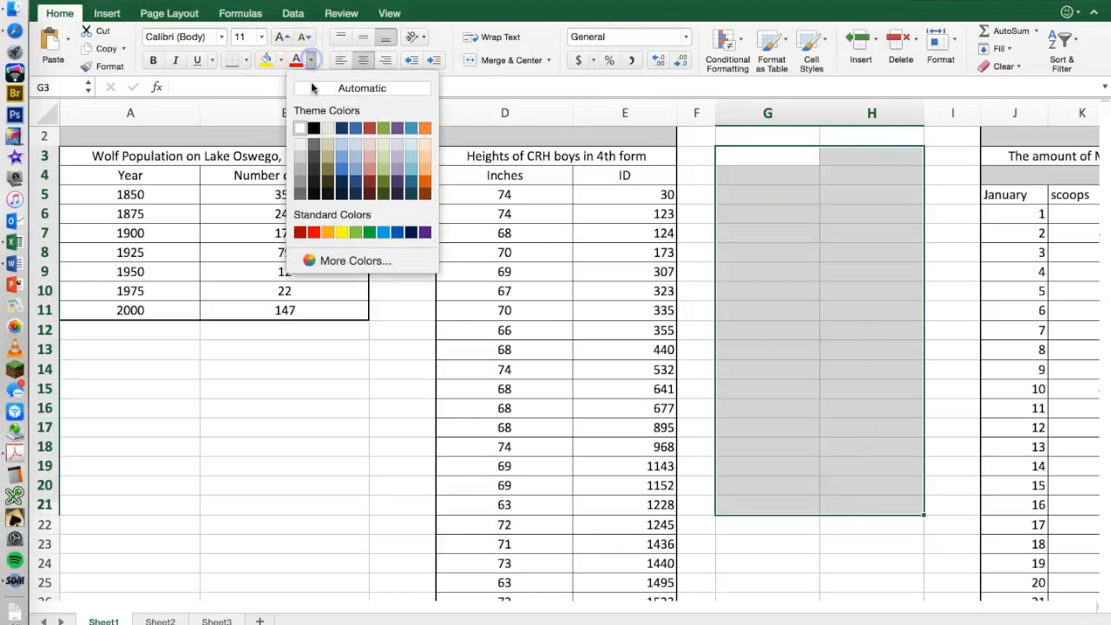
pyautogui.click(314, 130)
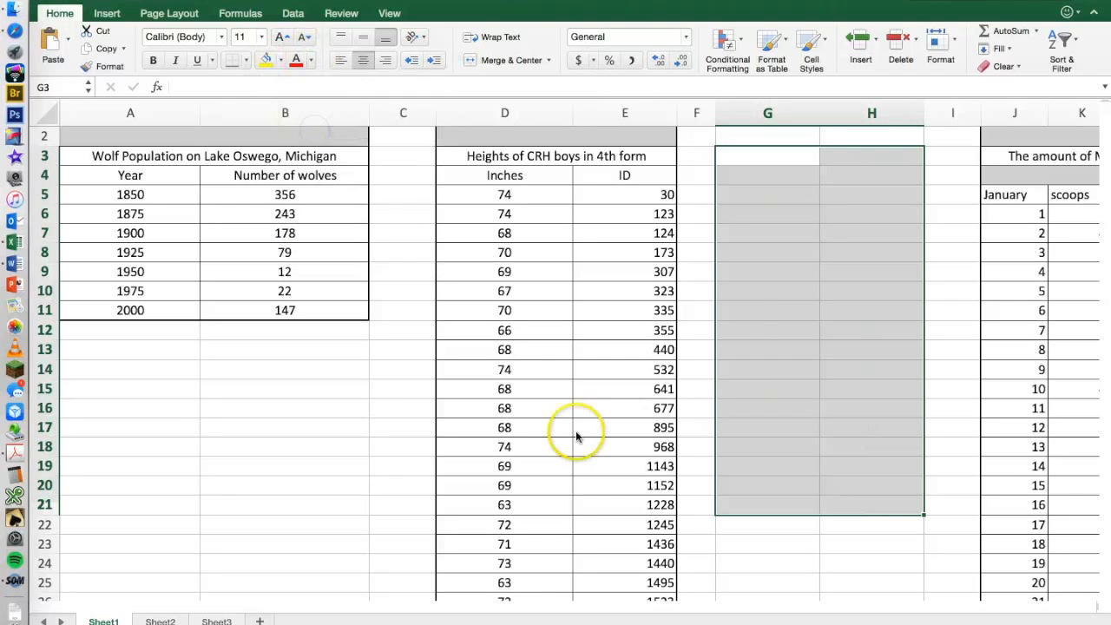
pyautogui.click(310, 62)
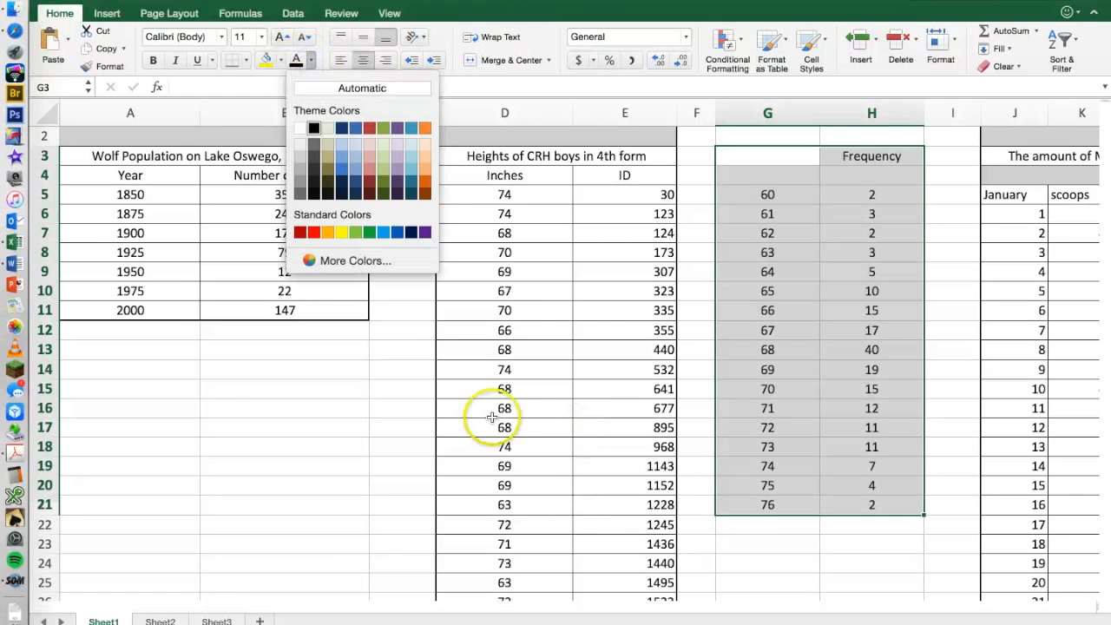
pyautogui.click(719, 556)
pyautogui.click(846, 543)
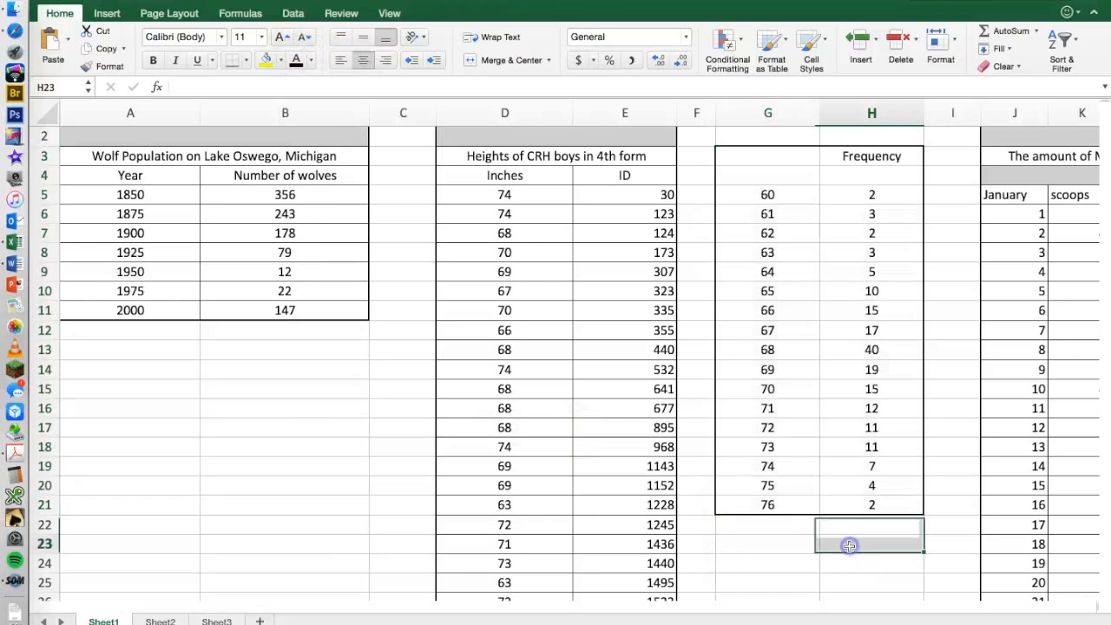
# Examine the frequency table beside data set 2, checking the count for 68 and the Frequency heading.
pyautogui.hscroll(3, 849, 543)
pyautogui.scroll(1, 849, 545)
pyautogui.hscroll(-2, 849, 543)
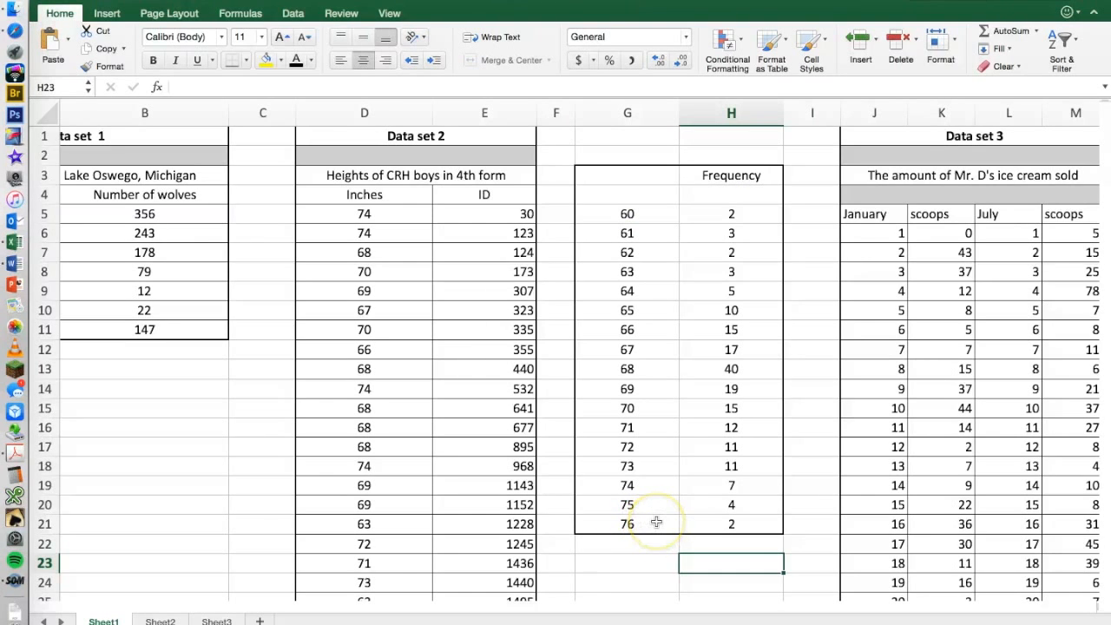
pyautogui.click(723, 368)
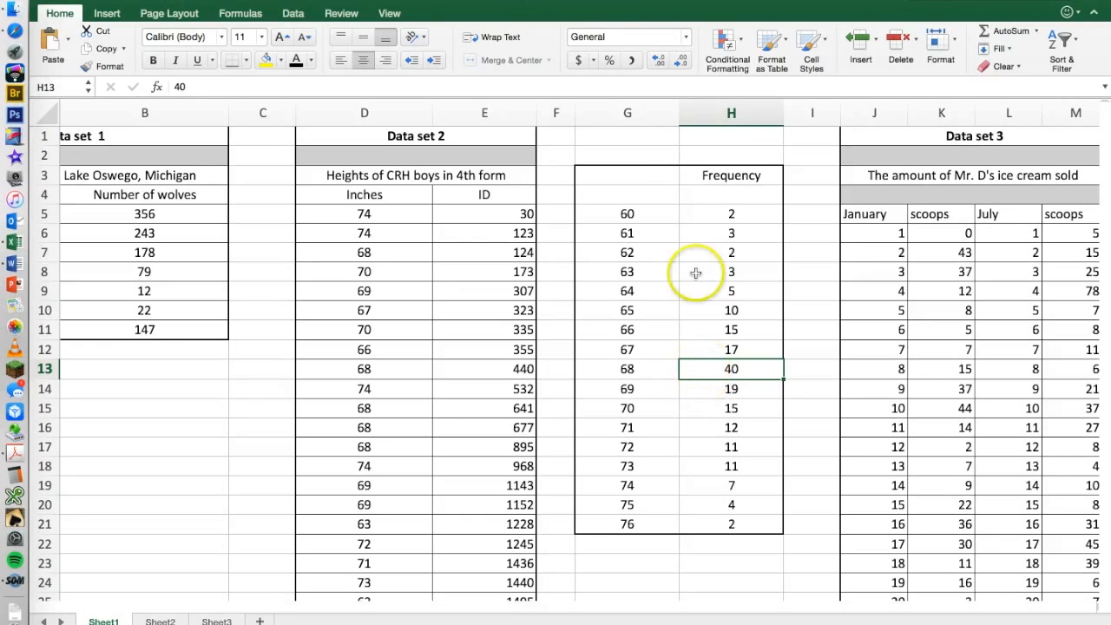
pyautogui.click(719, 176)
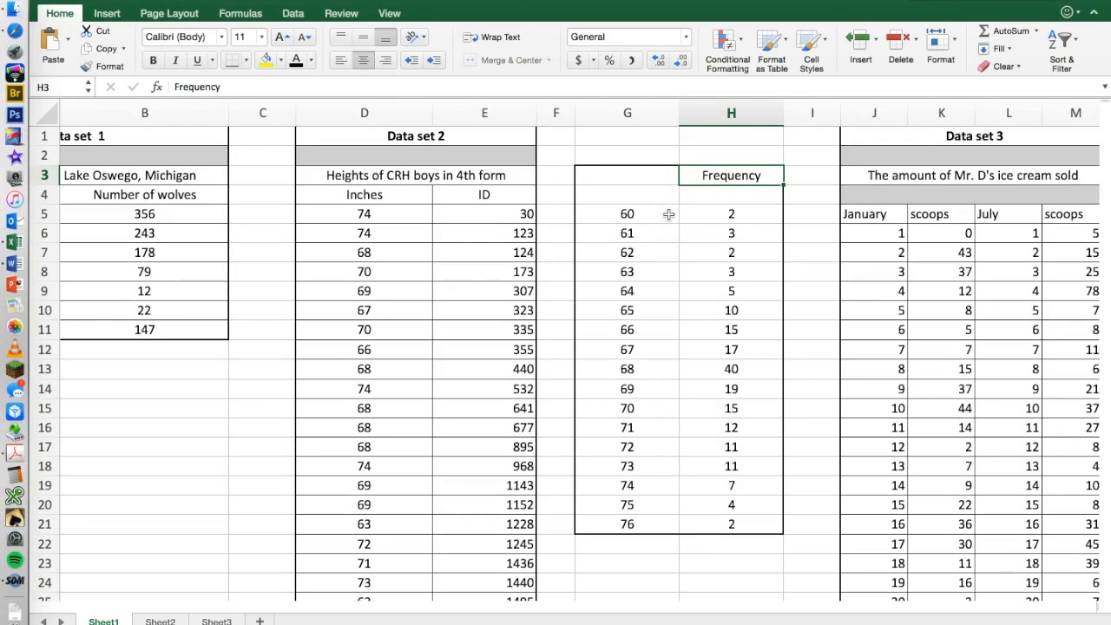
# Insert a plain scatter chart of the heights and their frequencies in G5:H21.
pyautogui.moveTo(669, 214); pyautogui.dragTo(725, 523)
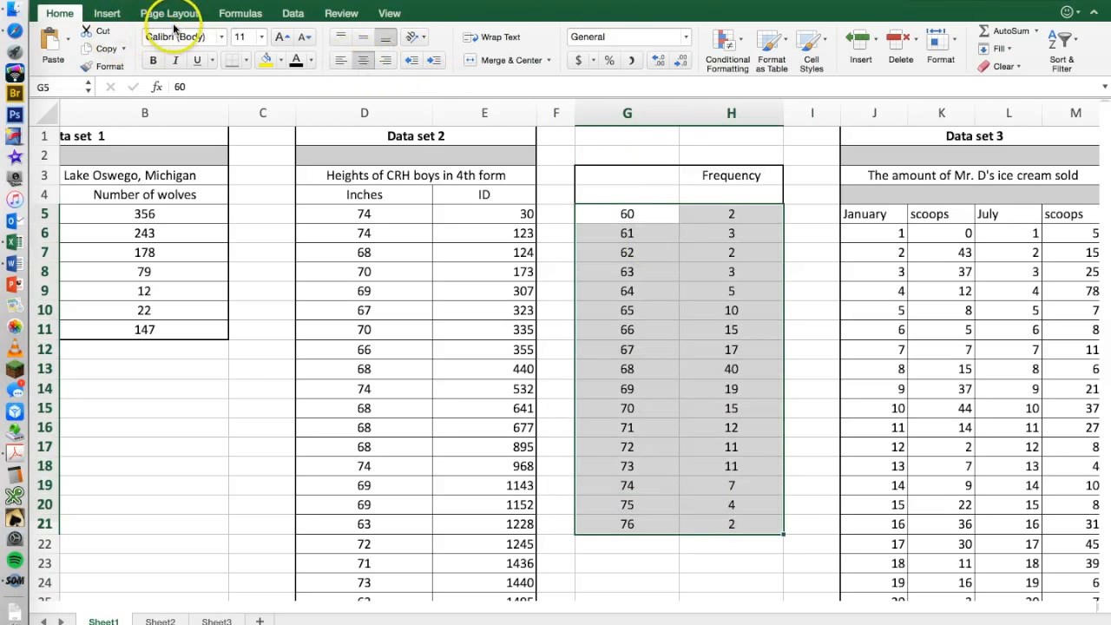
pyautogui.click(105, 13)
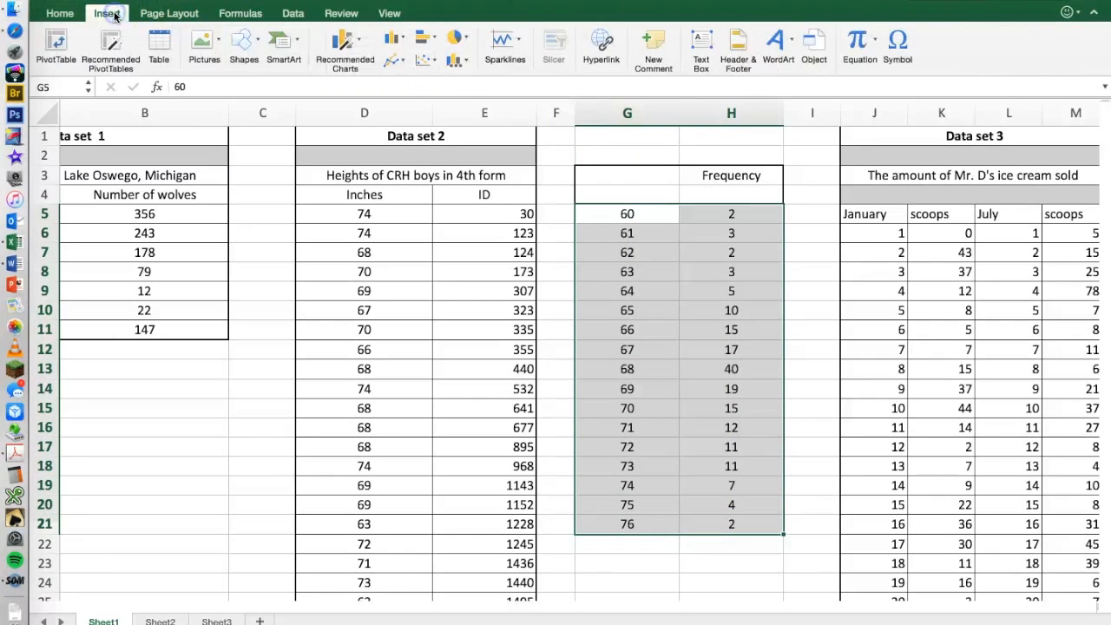
pyautogui.click(393, 64)
pyautogui.click(445, 112)
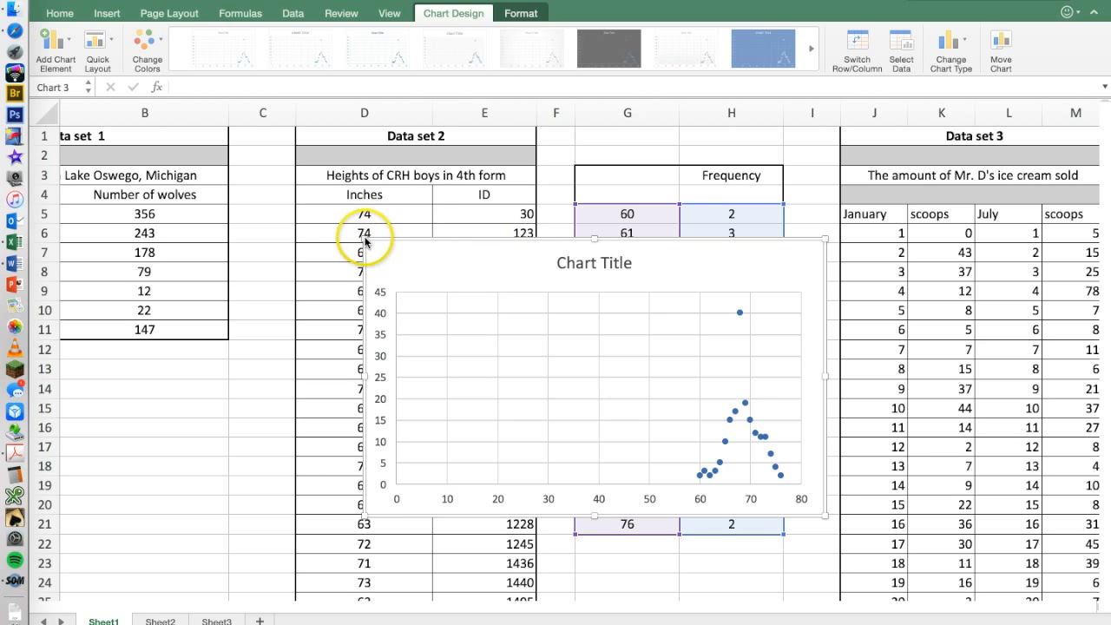
# Enlarge the new scatter chart by extending its upper-left corner into column B and its lower-right corner into column J.
pyautogui.click(341, 223)
pyautogui.moveTo(365, 240); pyautogui.dragTo(214, 169)
pyautogui.moveTo(823, 515); pyautogui.dragTo(903, 573)
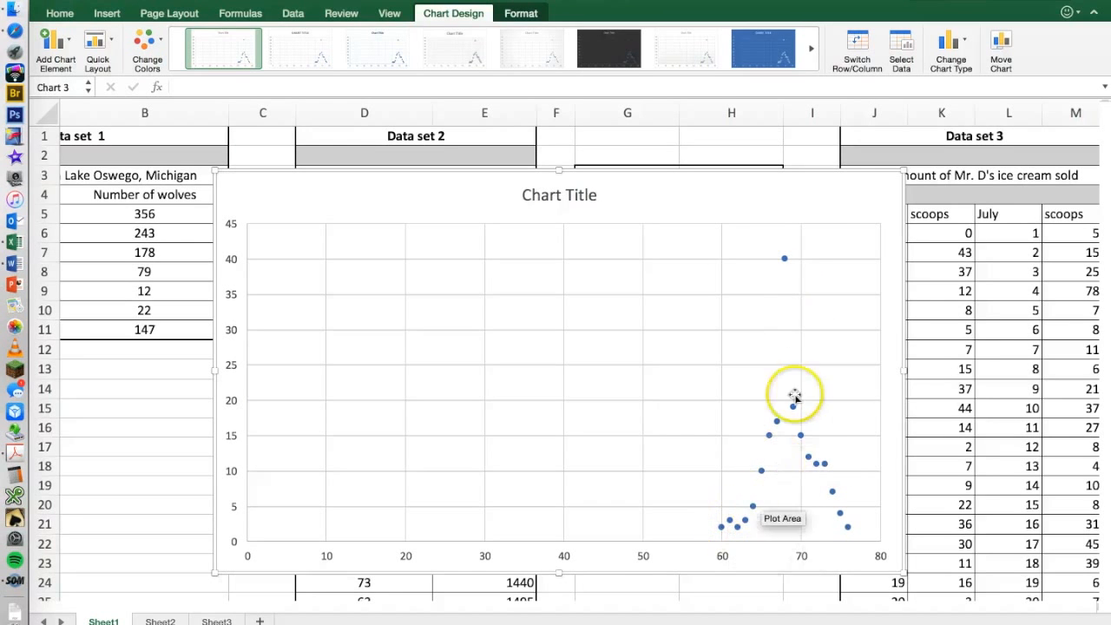
# Apply the quick layout with a chart title, both axis titles, a legend and a label on the last point.
pyautogui.moveTo(785, 261)
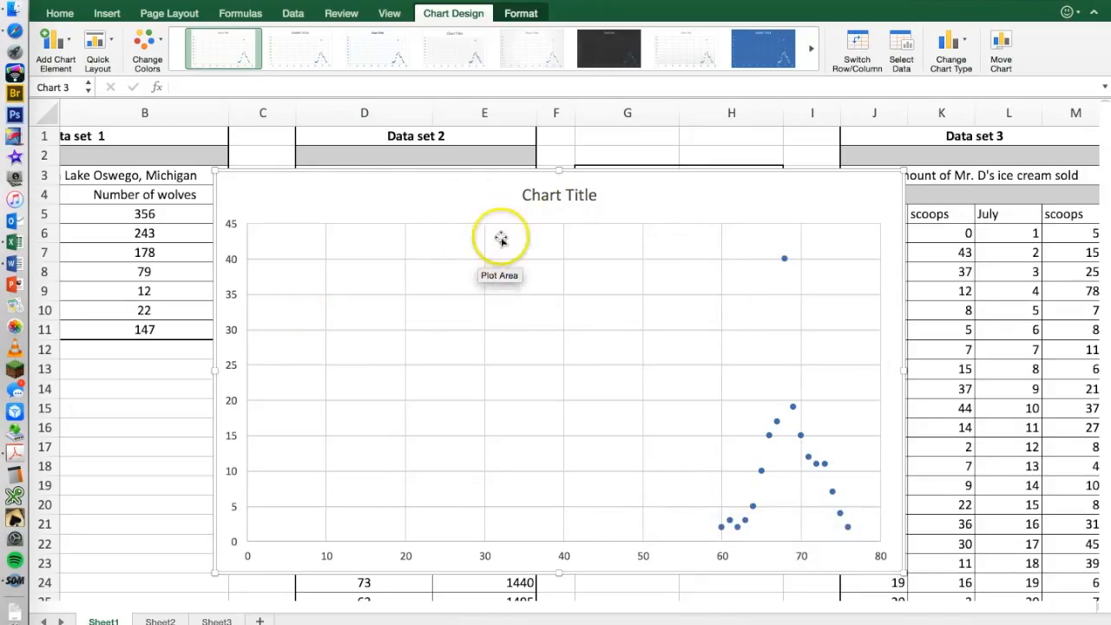
pyautogui.click(95, 40)
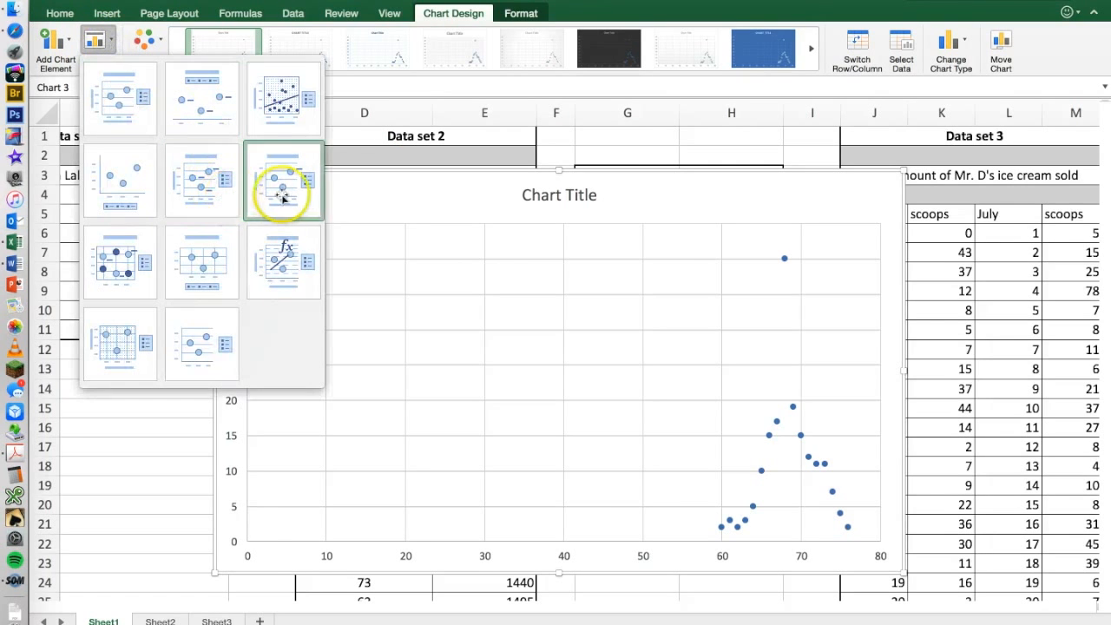
pyautogui.click(285, 207)
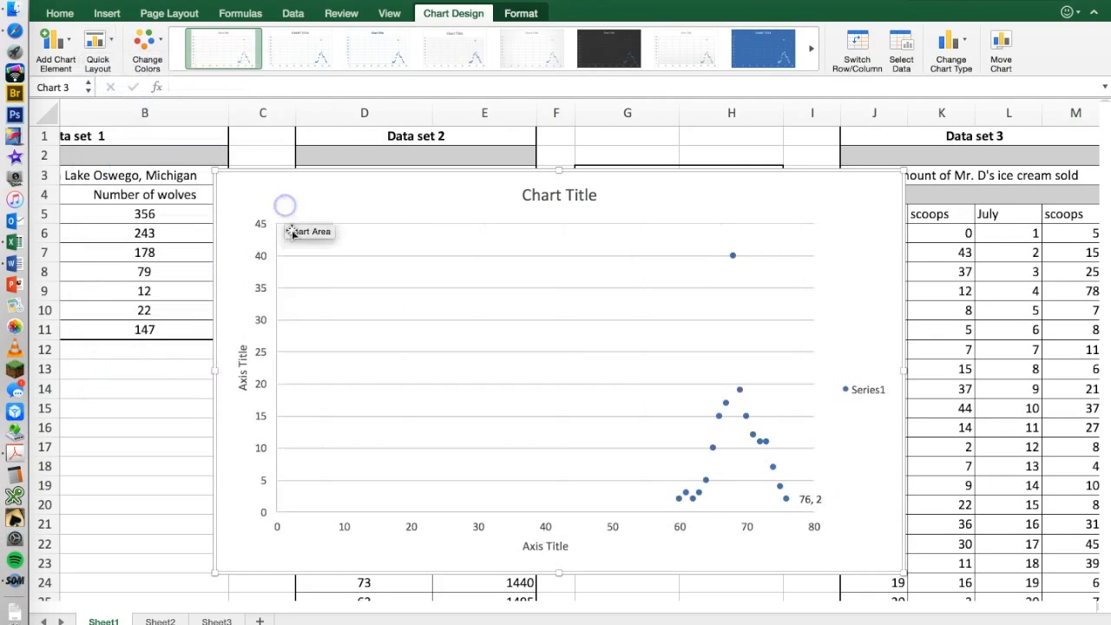
# Set the chart title to "The most prevalent height at CRH is 68 inches".
pyautogui.click(530, 205)
pyautogui.doubleClick(529, 205)
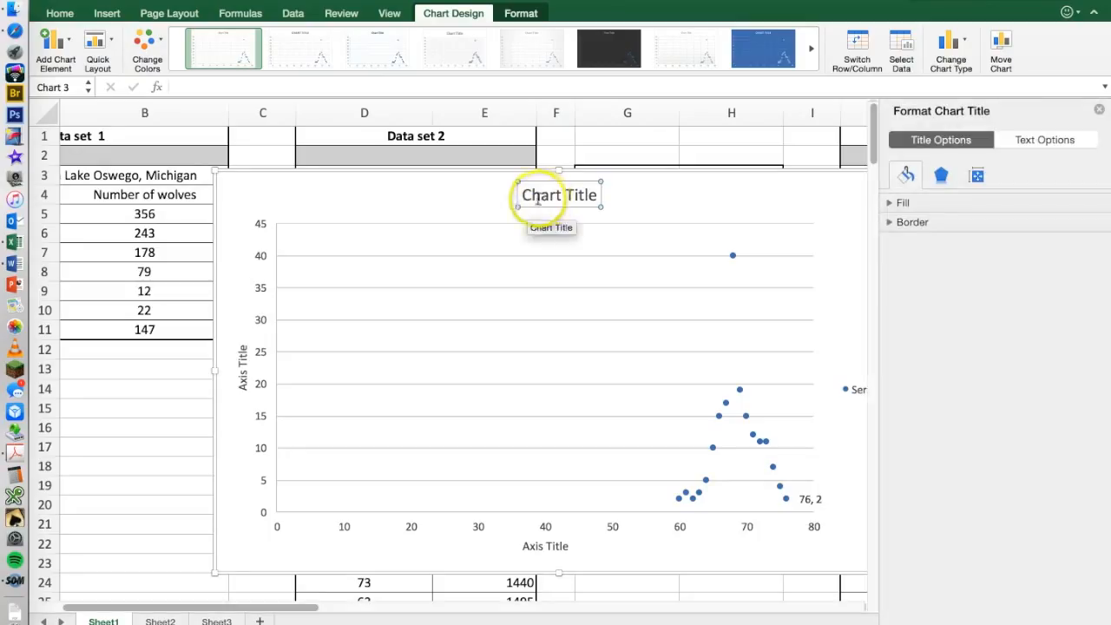
pyautogui.write('Most')
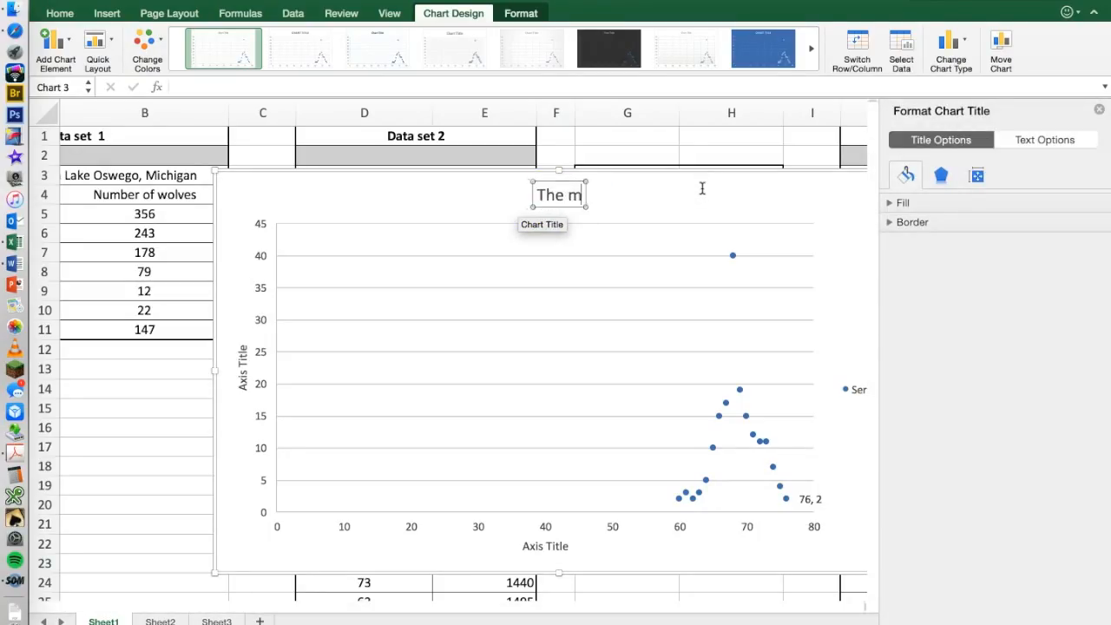
pyautogui.write(' prevalent')
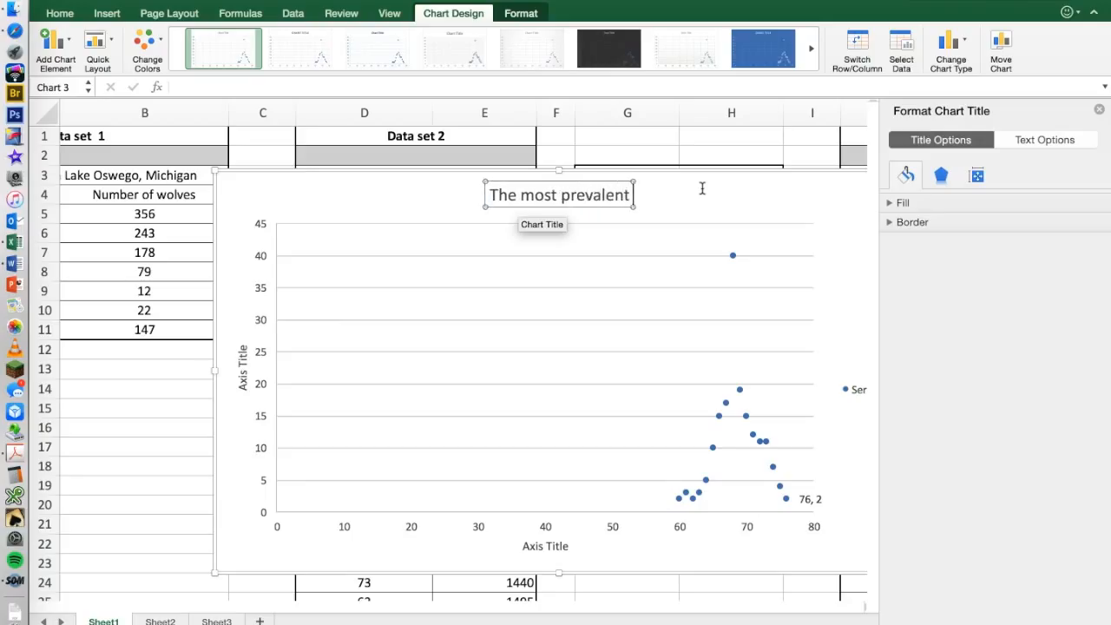
pyautogui.write(' heighy at')
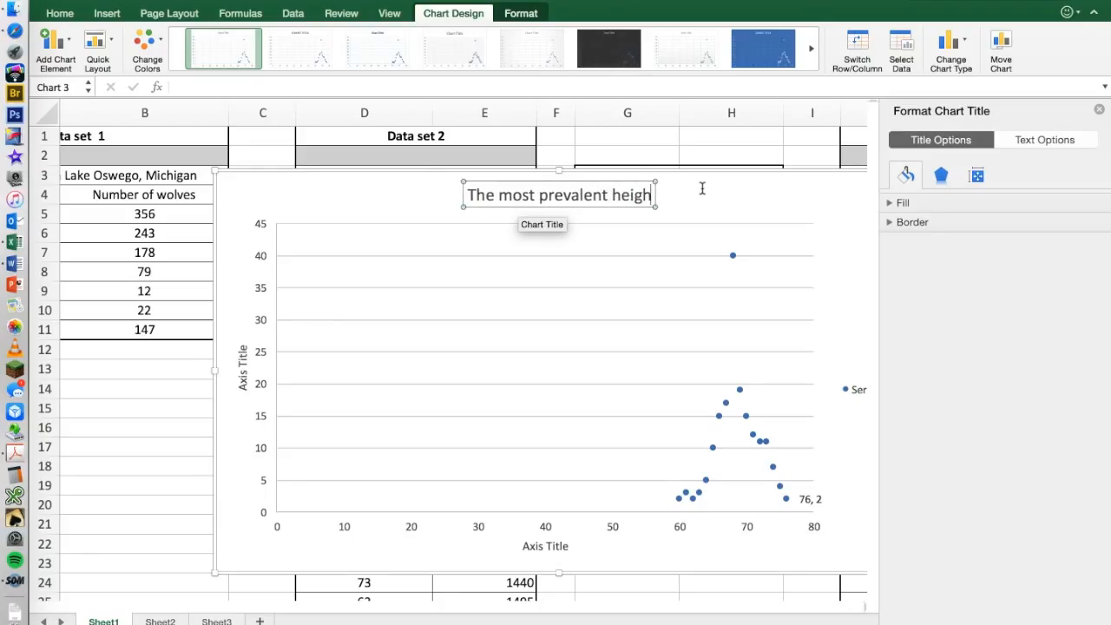
pyautogui.press('BackSpace')
pyautogui.press('BackSpace')
pyautogui.press('BackSpace')
pyautogui.press('BackSpace')
pyautogui.write('t at CRH is')
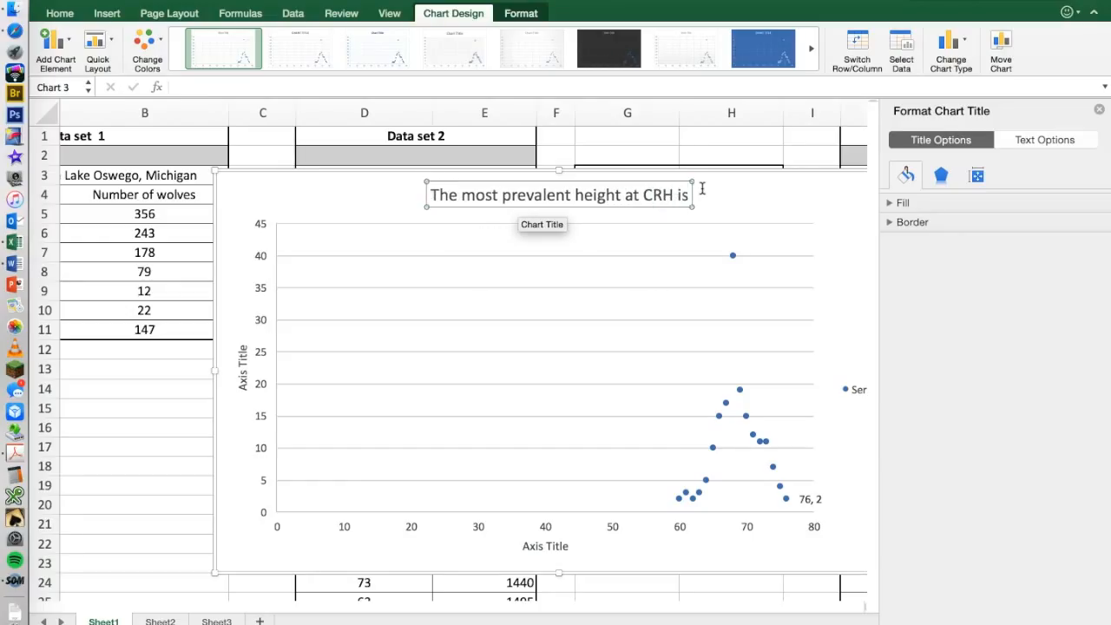
pyautogui.moveTo(732, 257)
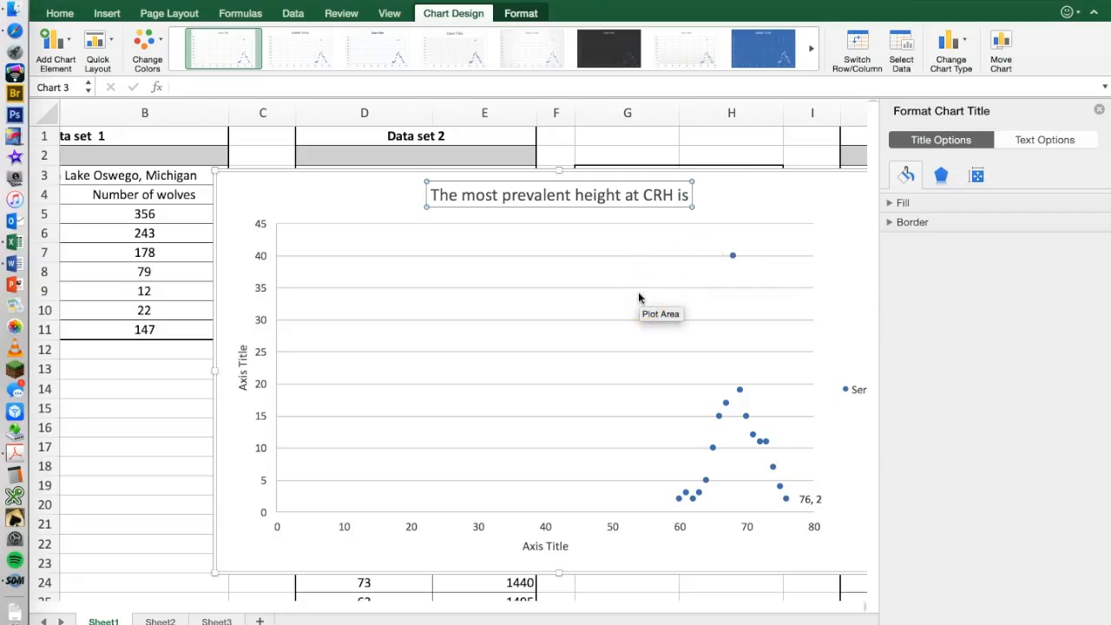
pyautogui.write('68 inches')
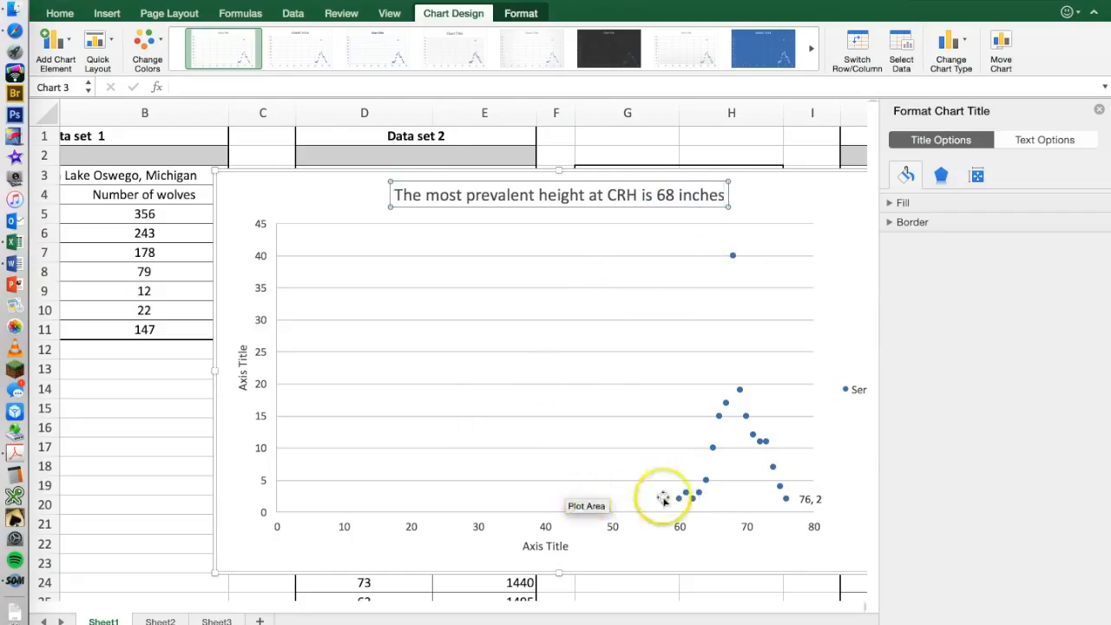
# Title the vertical axis "Frequency" and the horizontal axis "Height in inches".
pyautogui.click(244, 373)
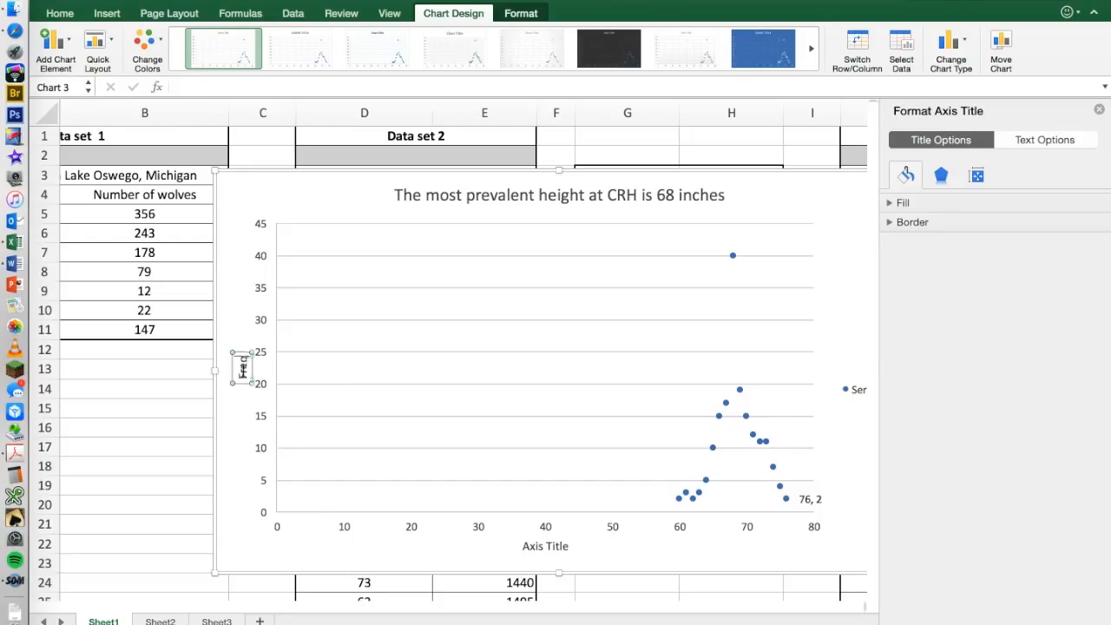
pyautogui.click(240, 466)
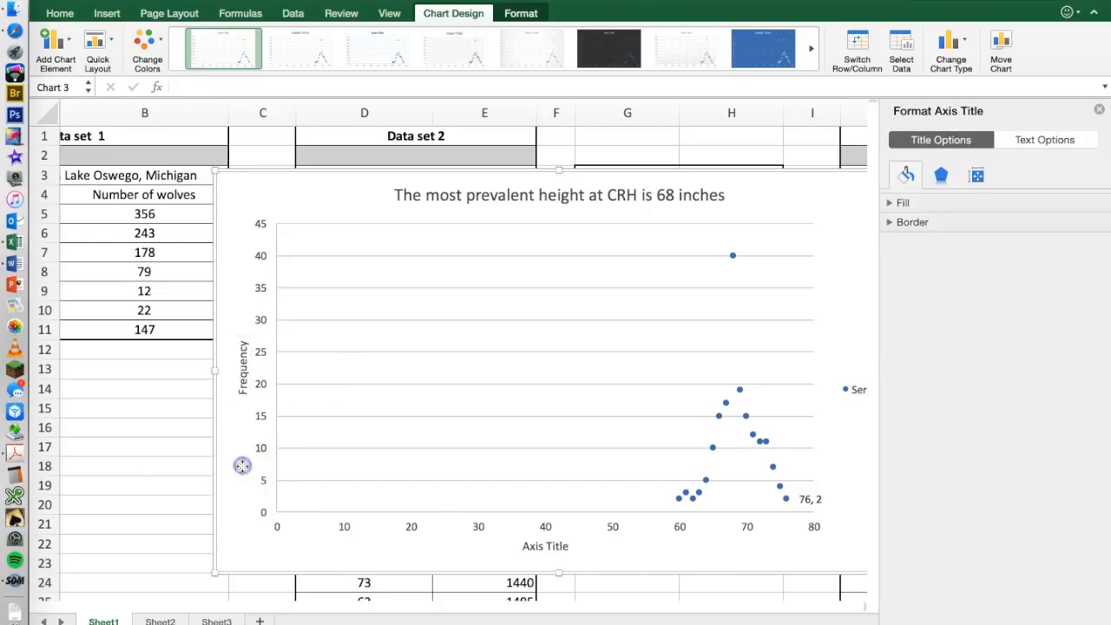
pyautogui.click(571, 563)
pyautogui.click(562, 548)
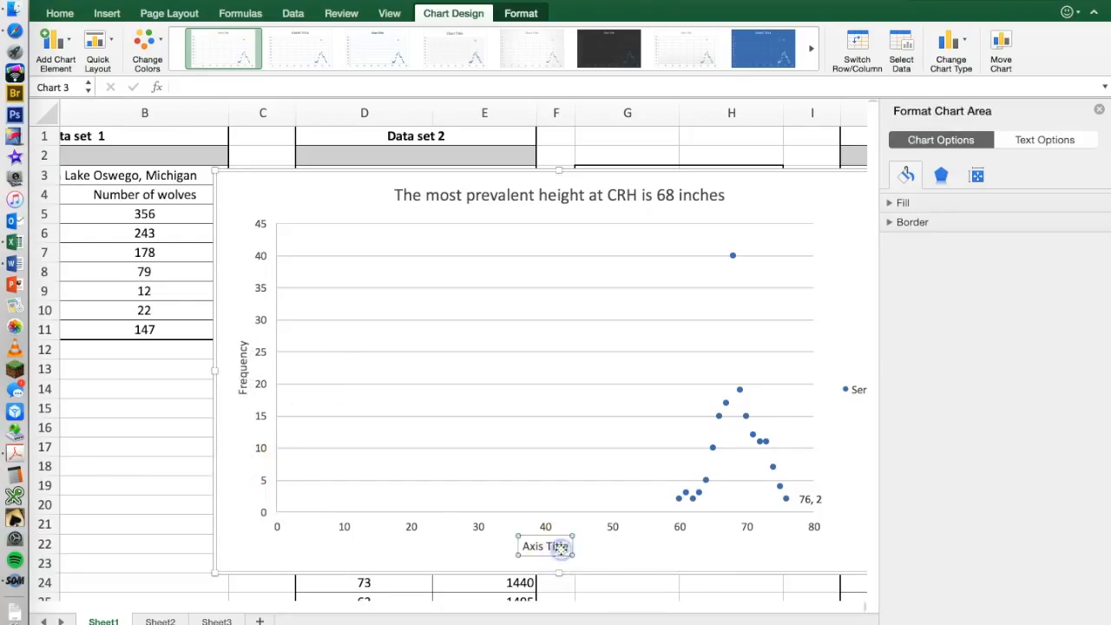
pyautogui.doubleClick(553, 548)
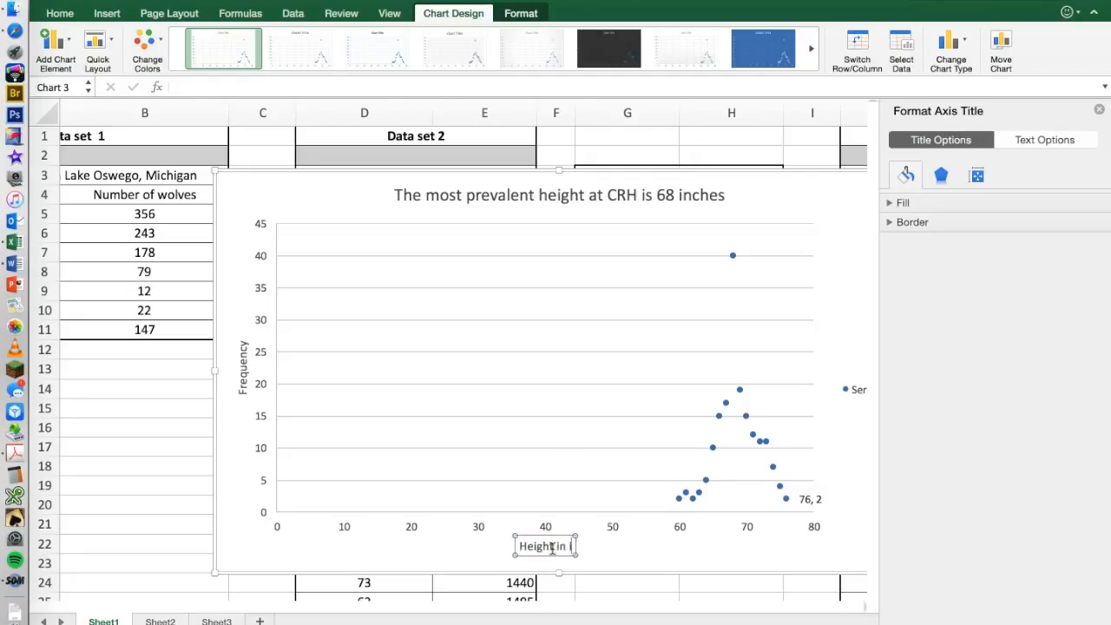
pyautogui.click(677, 547)
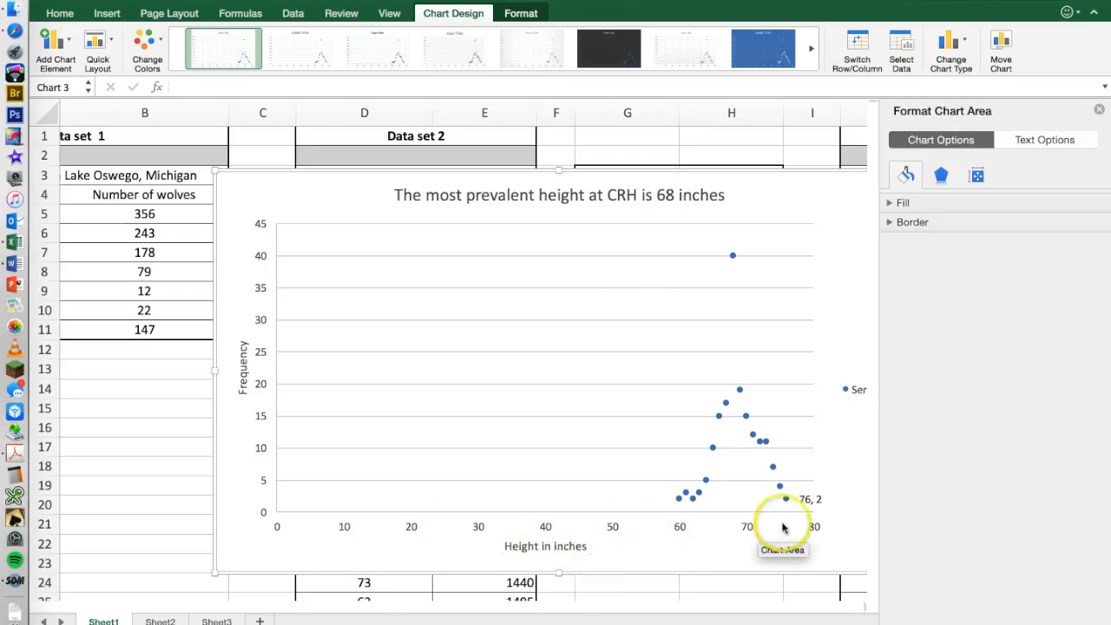
# Delete the chart's legend and extend the chart slightly outward from its upper-left corner, closing the formatting options.
pyautogui.click(855, 391)
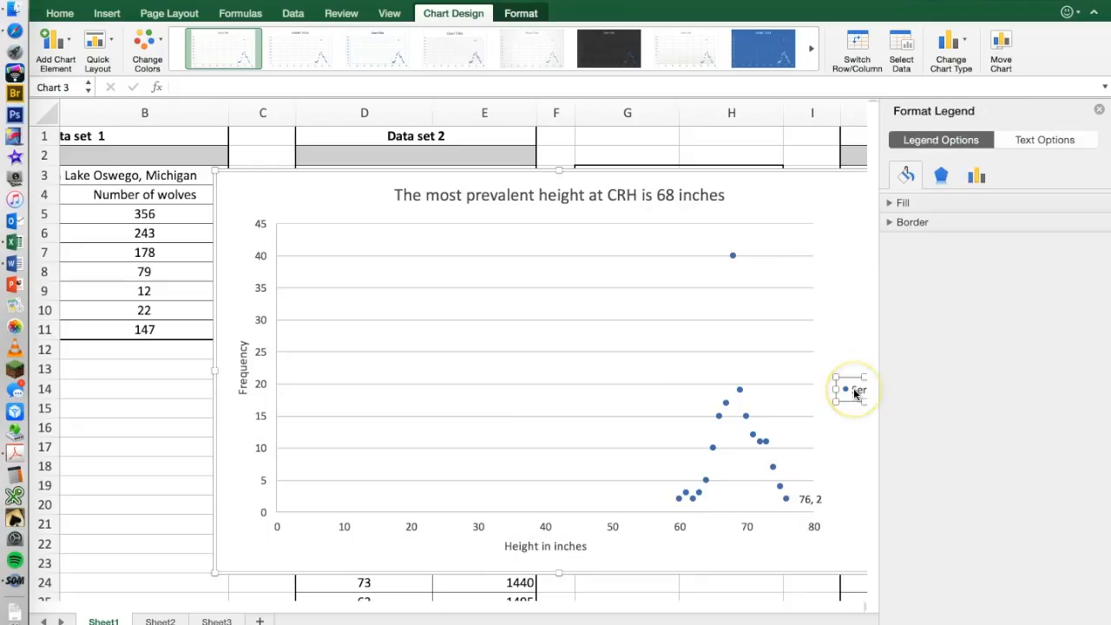
pyautogui.press('Delete')
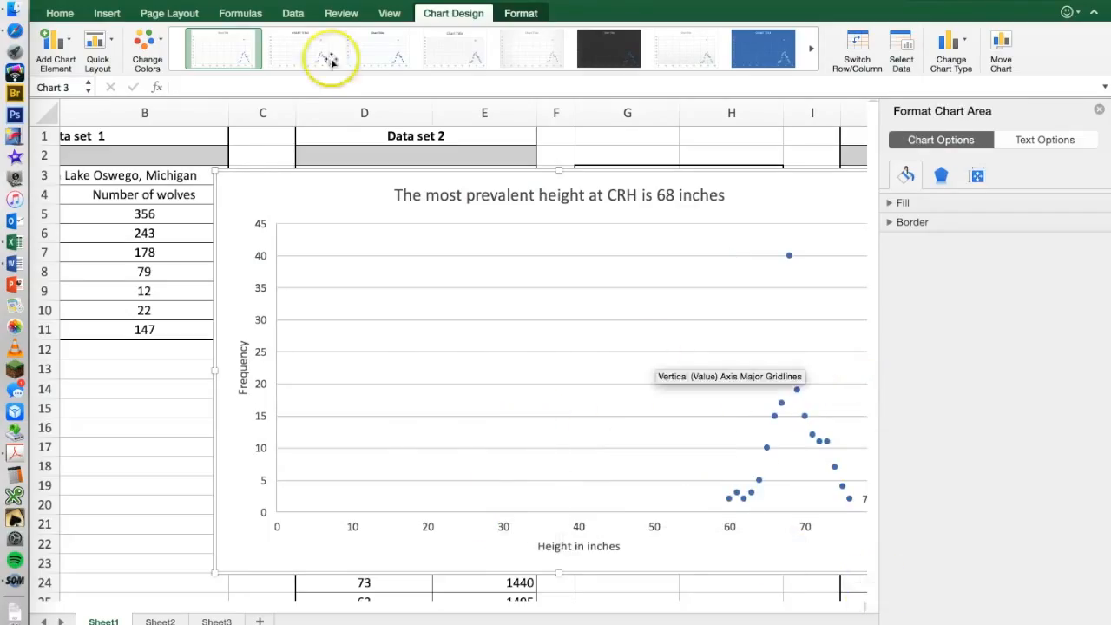
pyautogui.moveTo(217, 169); pyautogui.dragTo(332, 163)
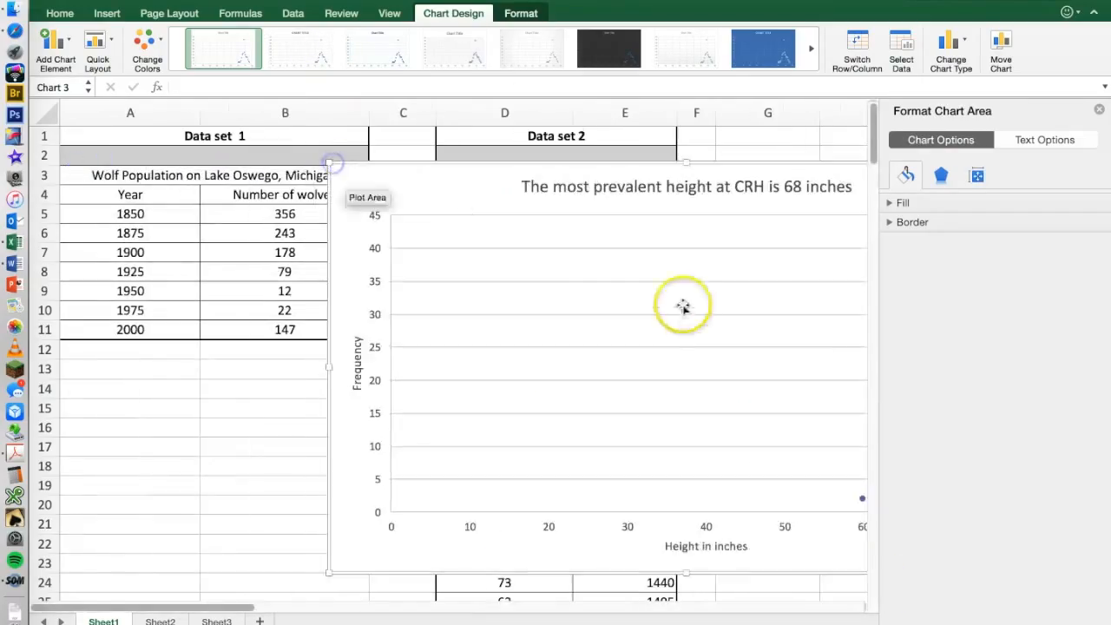
pyautogui.click(1099, 110)
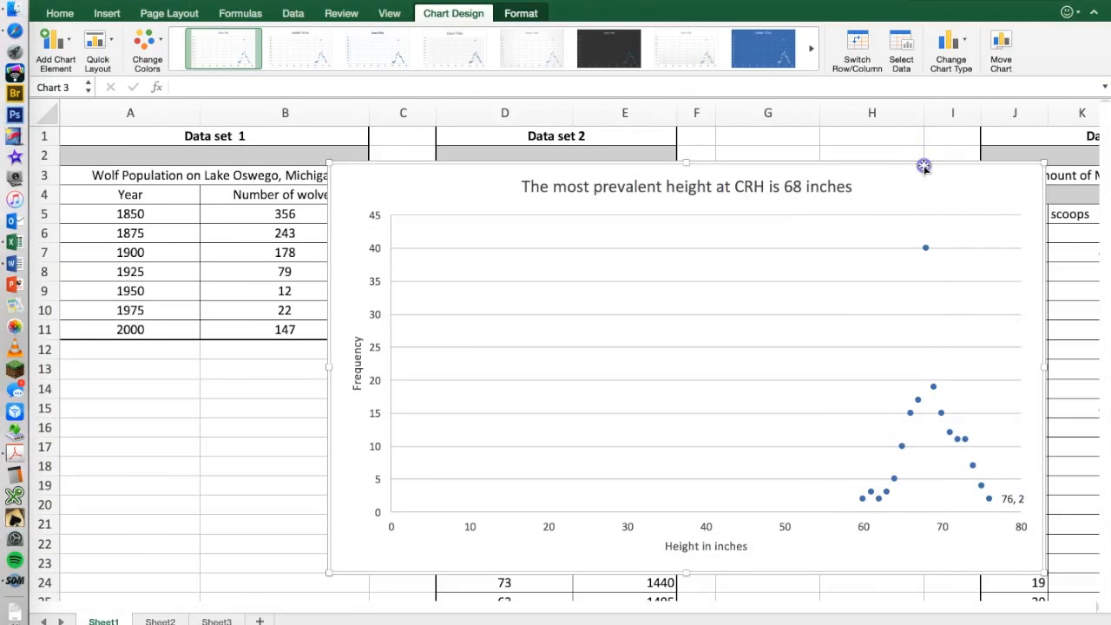
# Move the height frequency chart to the left, over data sets 1 and 2, and delete the last point's data label.
pyautogui.moveTo(924, 166); pyautogui.dragTo(760, 161)
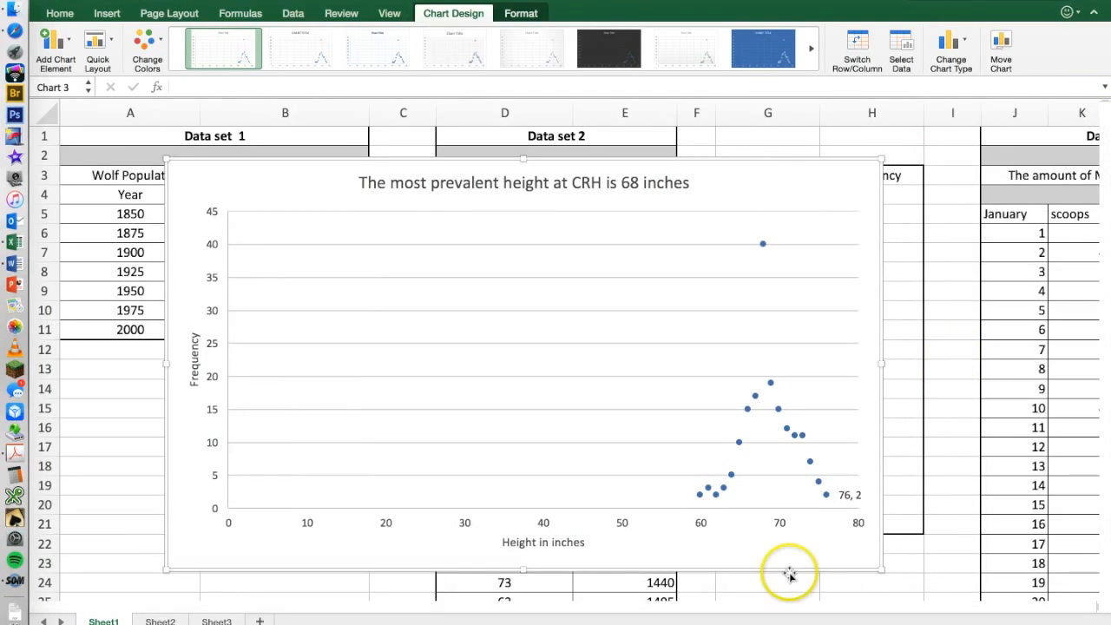
pyautogui.click(850, 497)
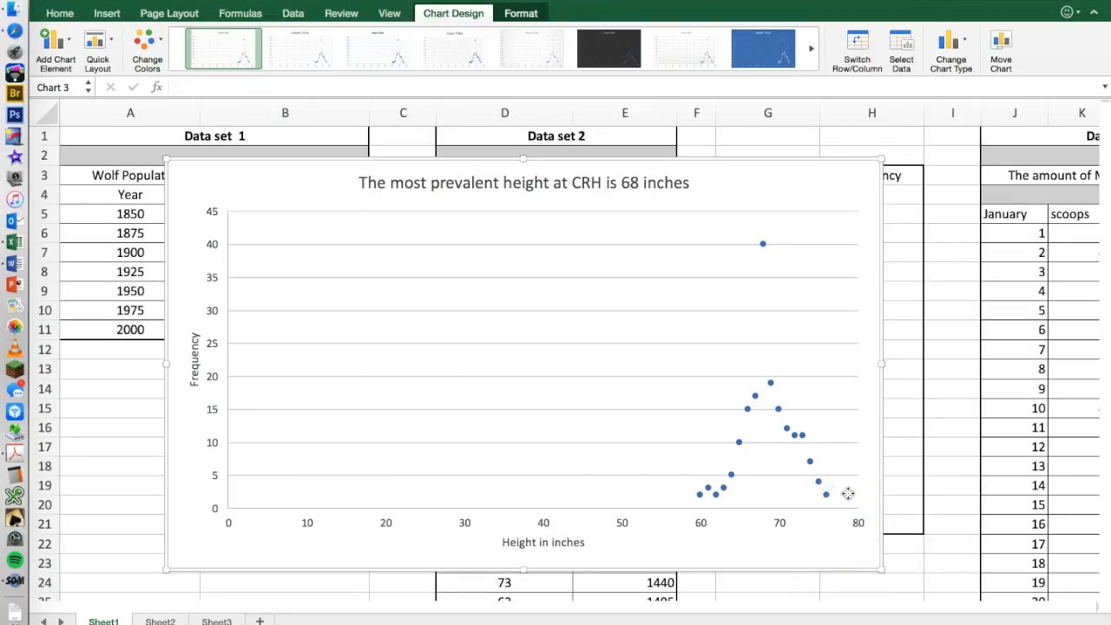
pyautogui.click(385, 424)
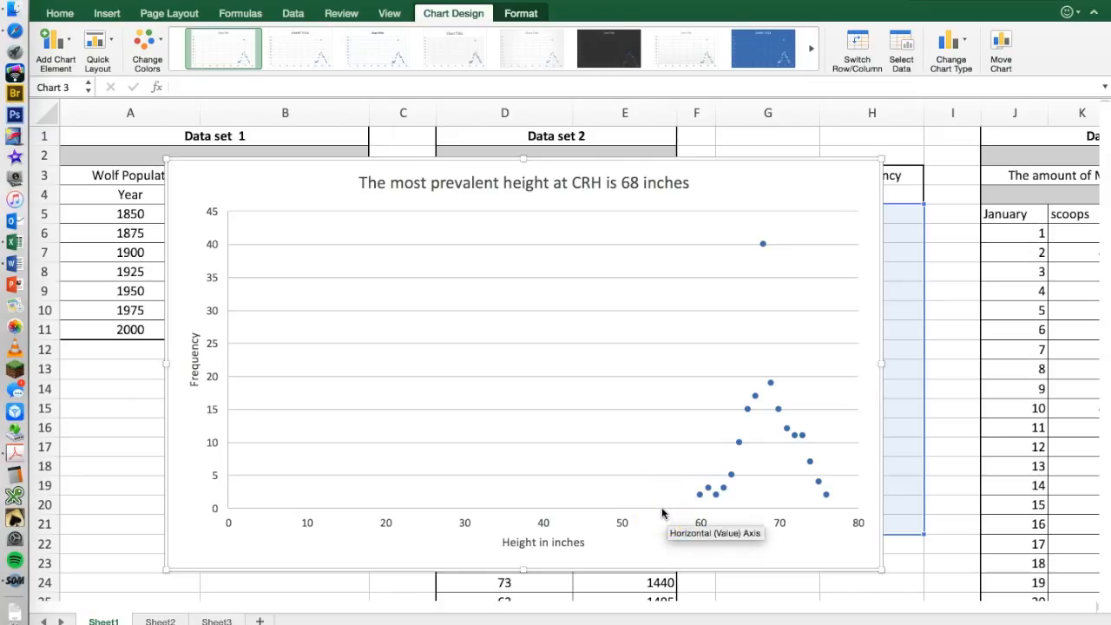
# Set the minimum bound of the chart's horizontal axis to 55 and close the axis formatting options.
pyautogui.click(543, 527)
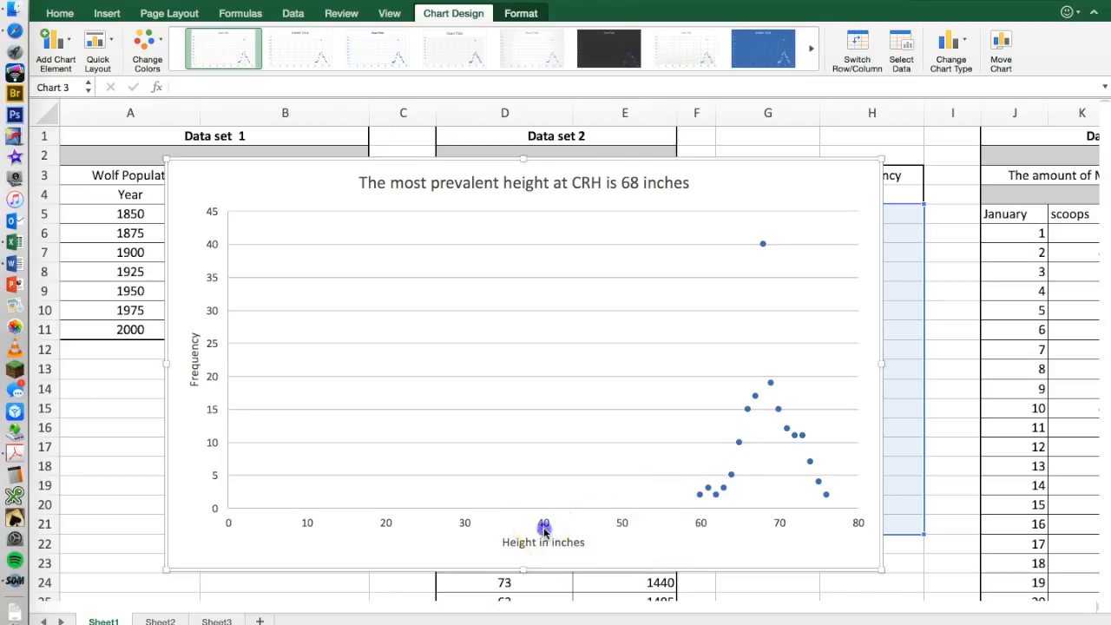
pyautogui.click(545, 525)
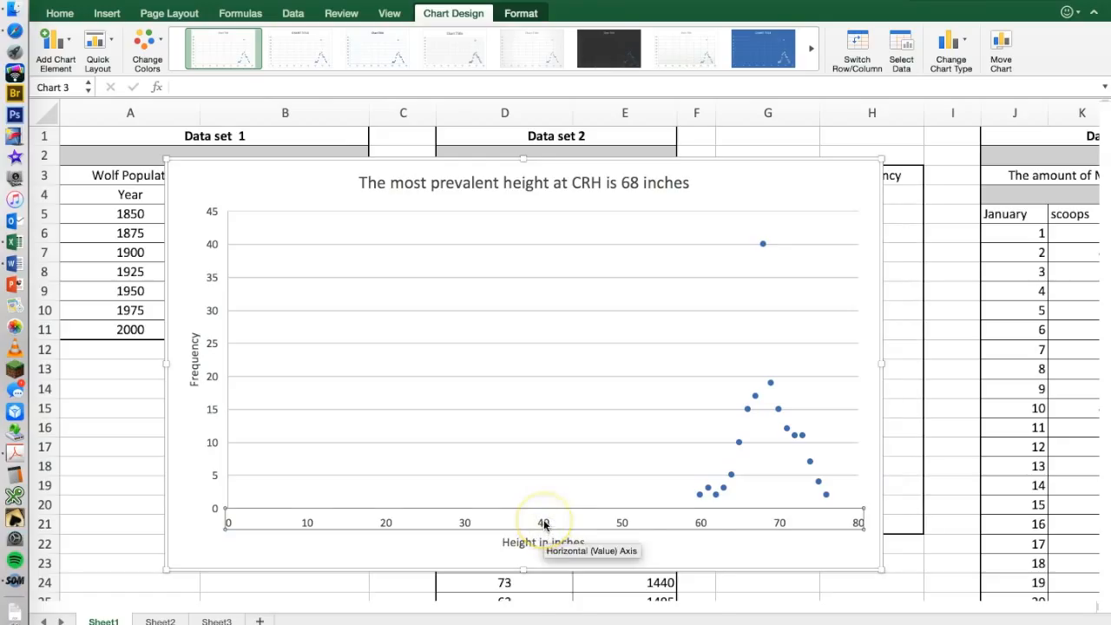
pyautogui.rightClick(545, 525)
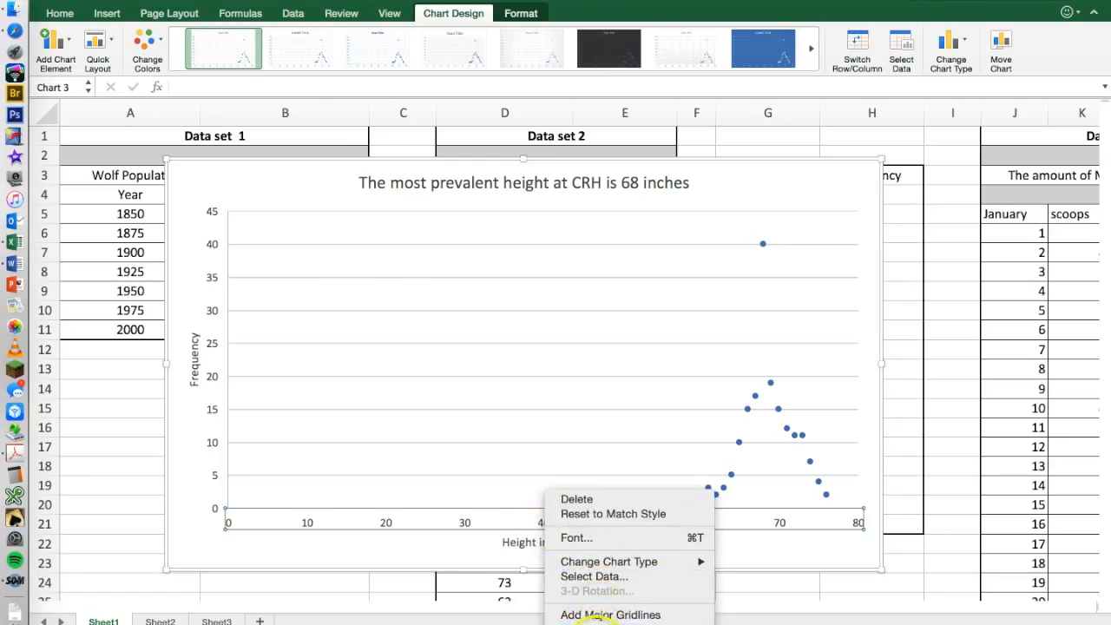
pyautogui.click(595, 624)
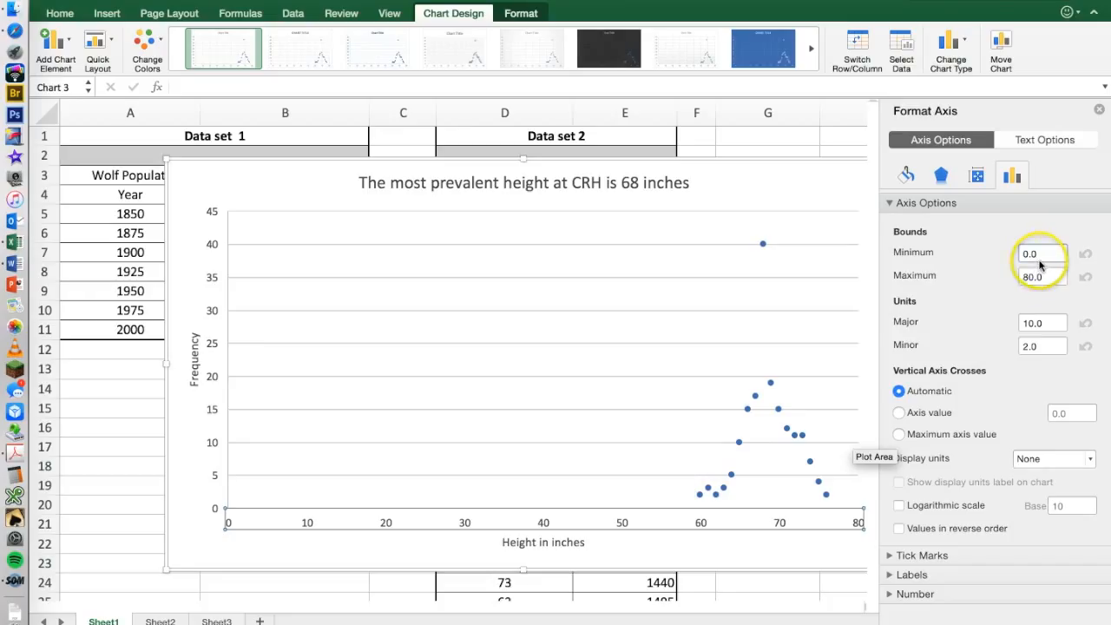
pyautogui.doubleClick(1023, 253)
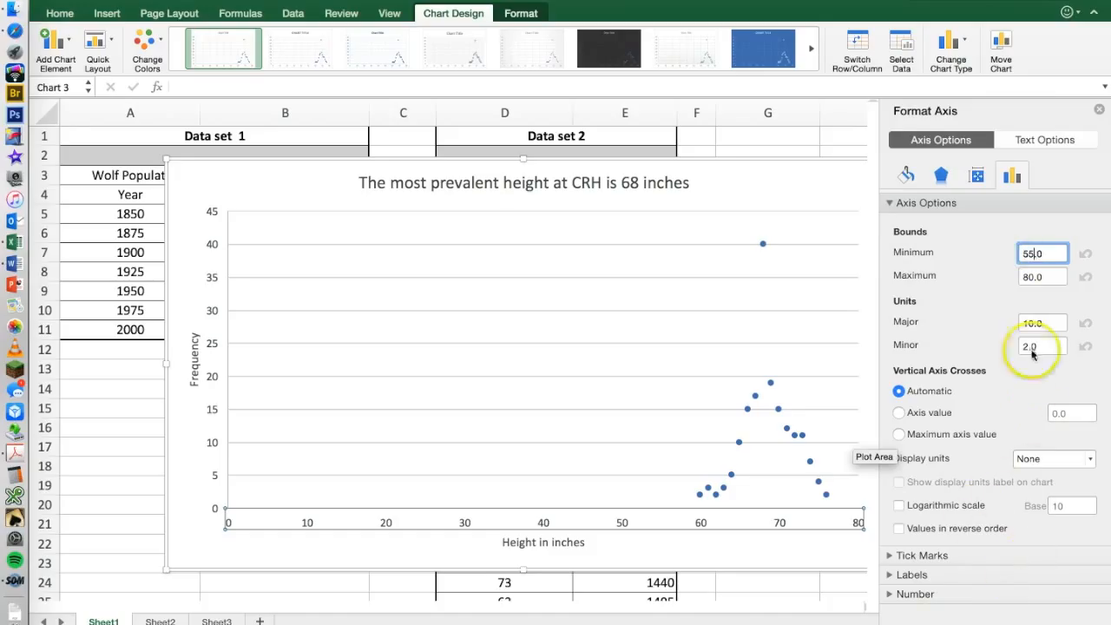
pyautogui.click(1099, 111)
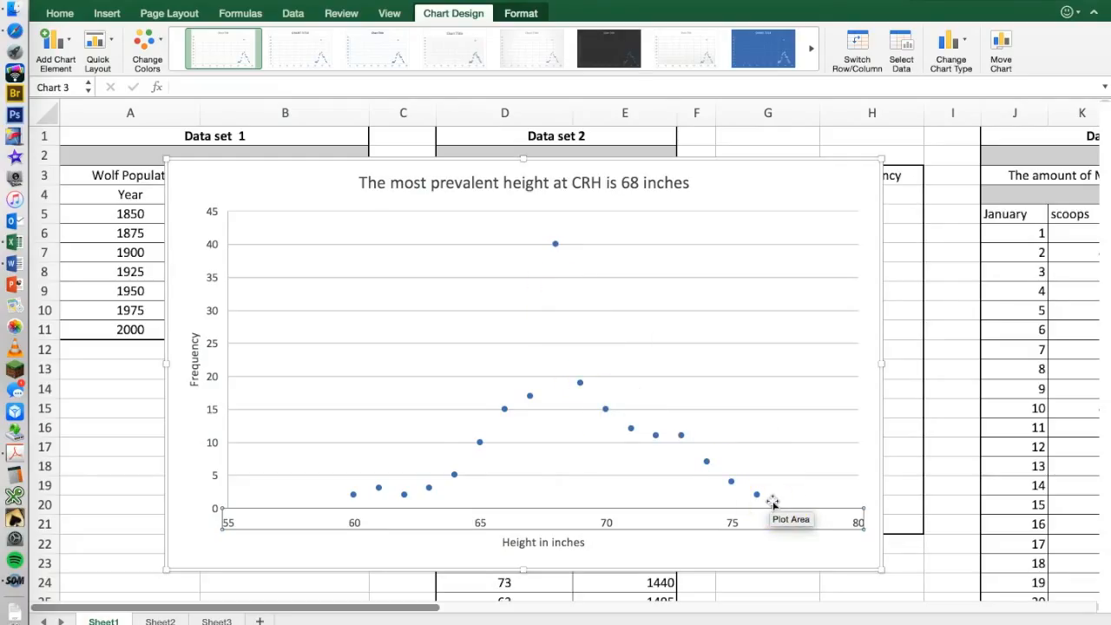
pyautogui.click(741, 159)
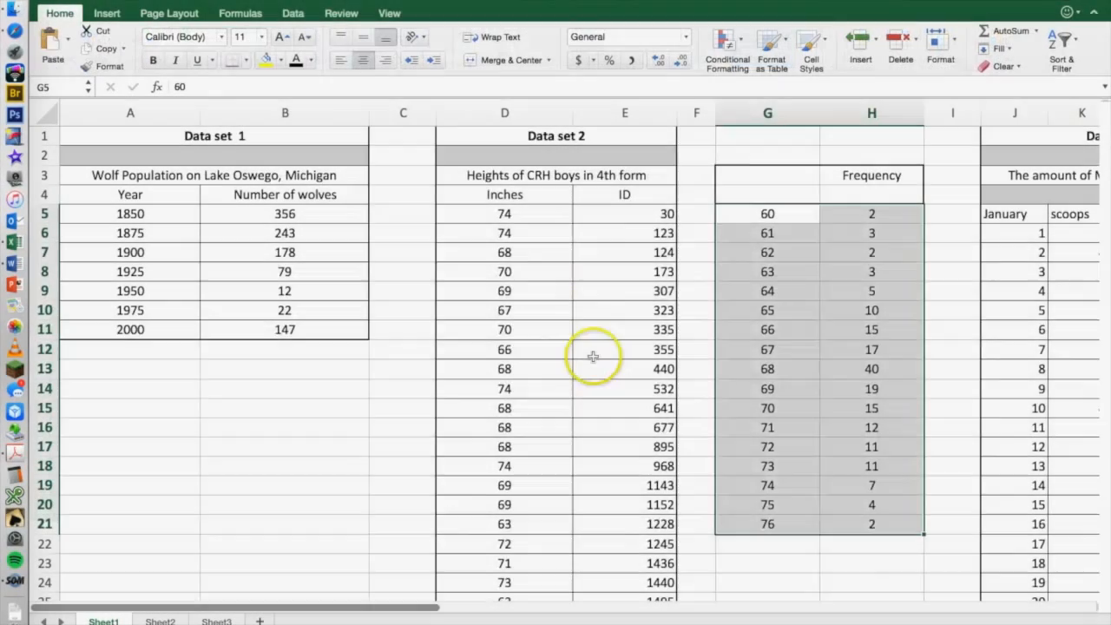
# Examine data set 3's ice cream sales table, checking the first and last day rows for January and July.
pyautogui.hscroll(5, 595, 355)
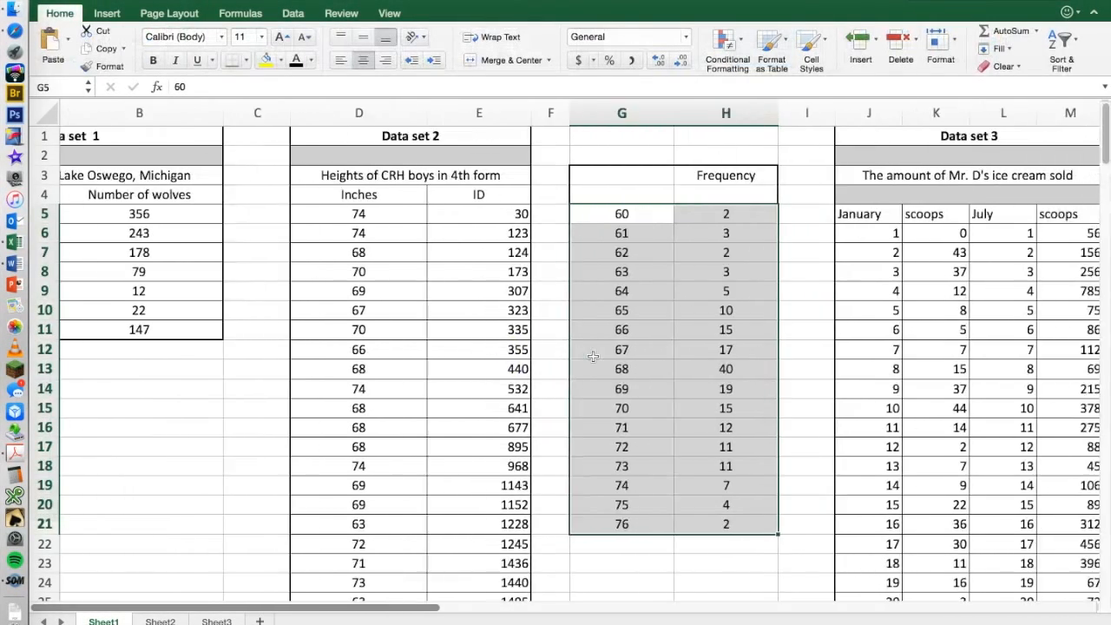
pyautogui.hscroll(8, 593, 356)
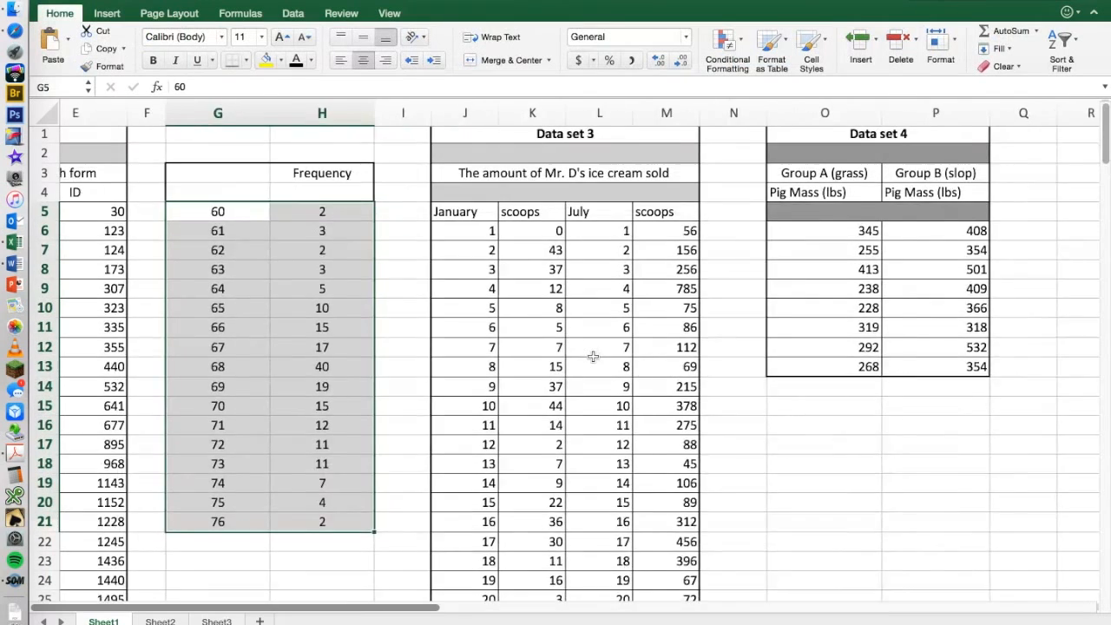
pyautogui.hscroll(-2, 593, 356)
pyautogui.hscroll(5, 593, 356)
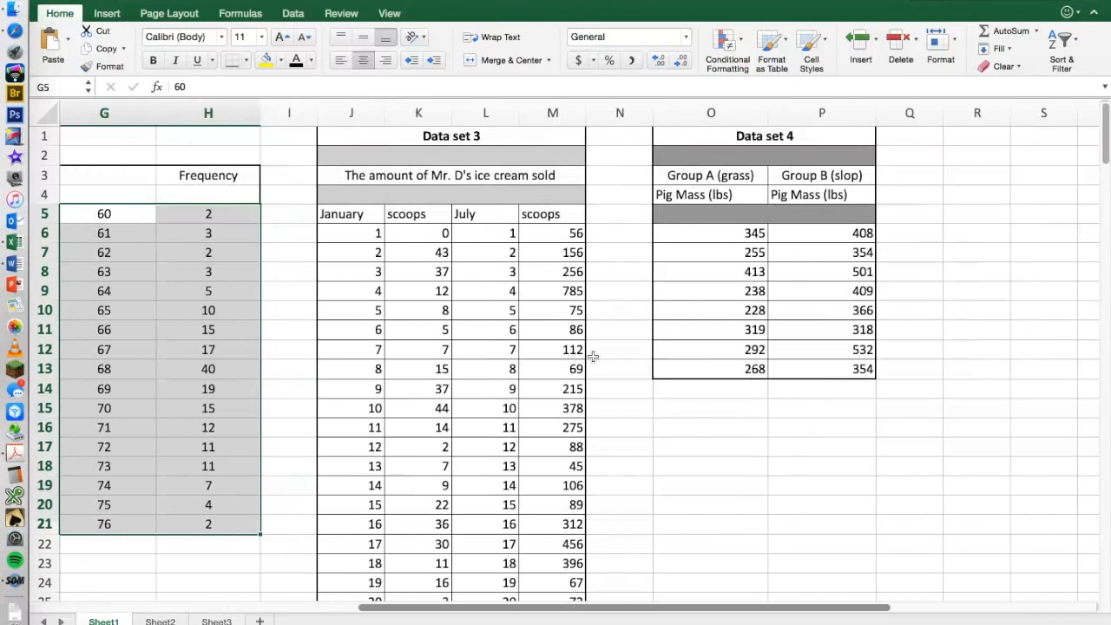
pyautogui.hscroll(-1, 593, 356)
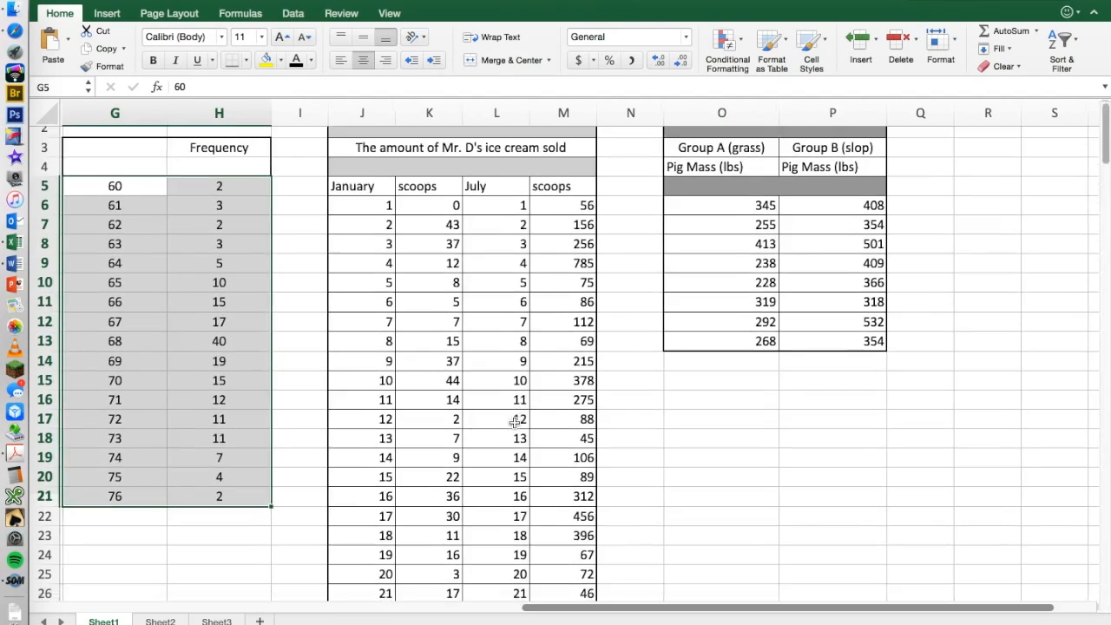
pyautogui.scroll(-10, 515, 425)
pyautogui.scroll(10, 515, 421)
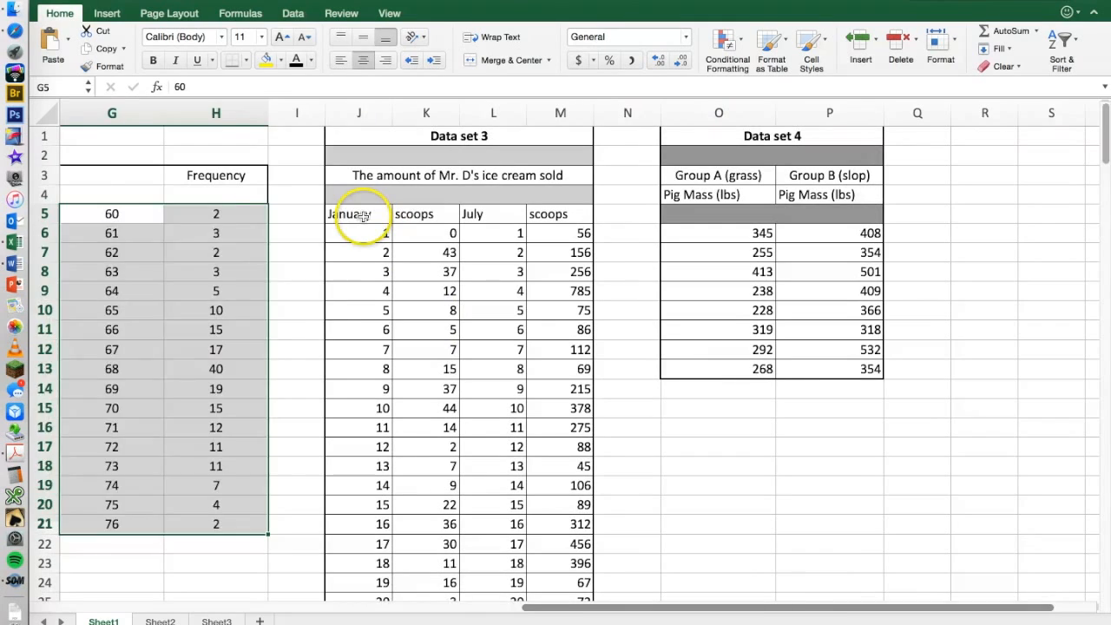
pyautogui.click(364, 217)
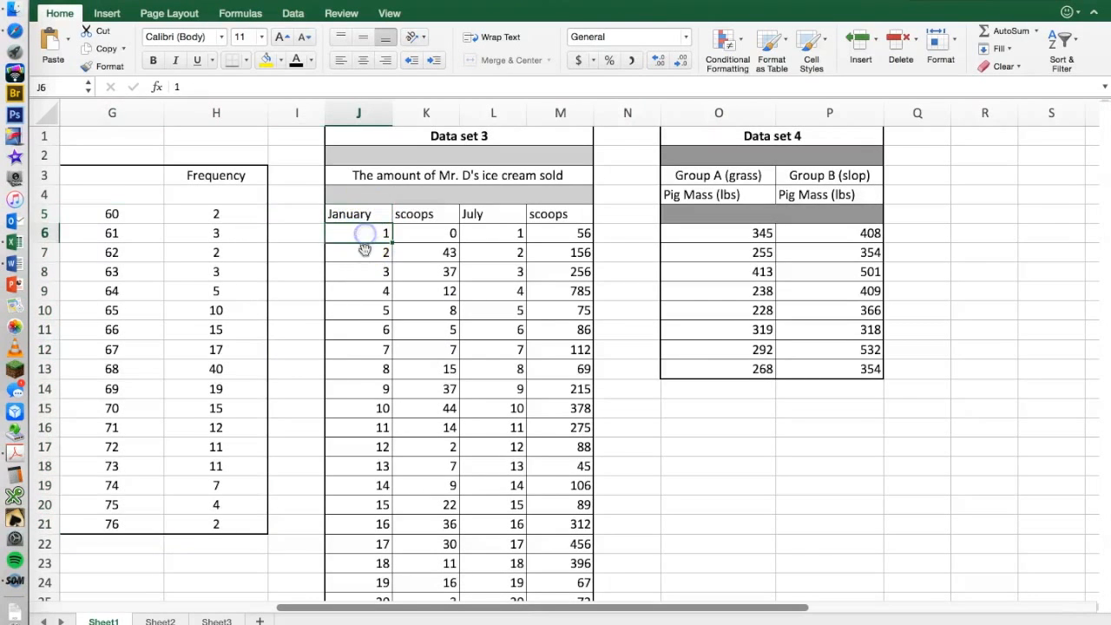
pyautogui.scroll(-7, 358, 348)
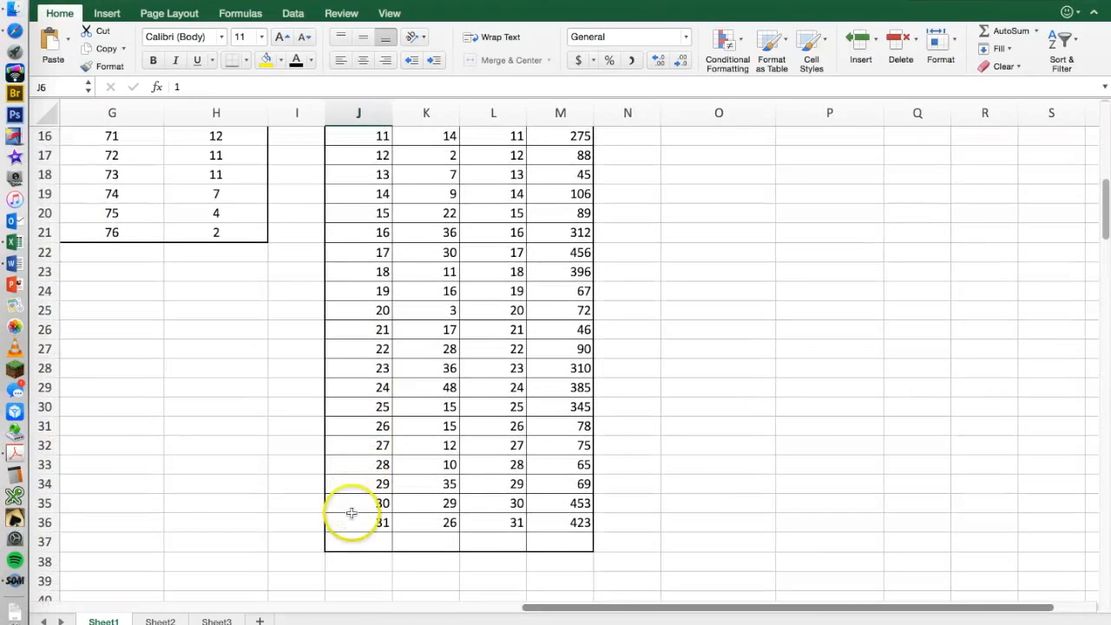
pyautogui.click(351, 519)
pyautogui.scroll(6, 443, 347)
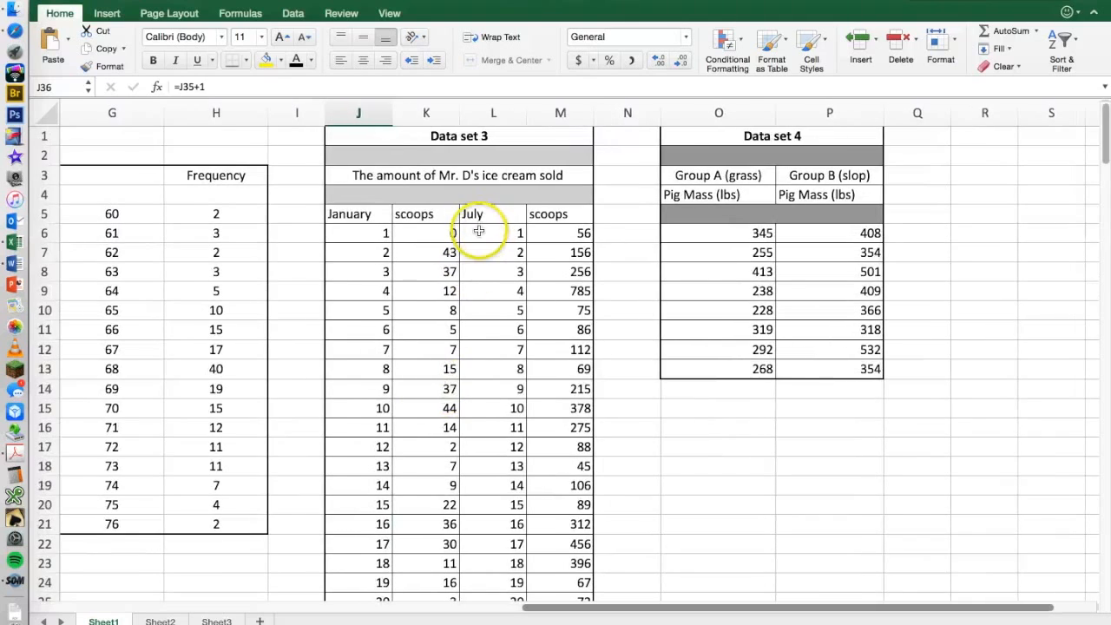
pyautogui.click(478, 235)
pyautogui.scroll(-9, 475, 347)
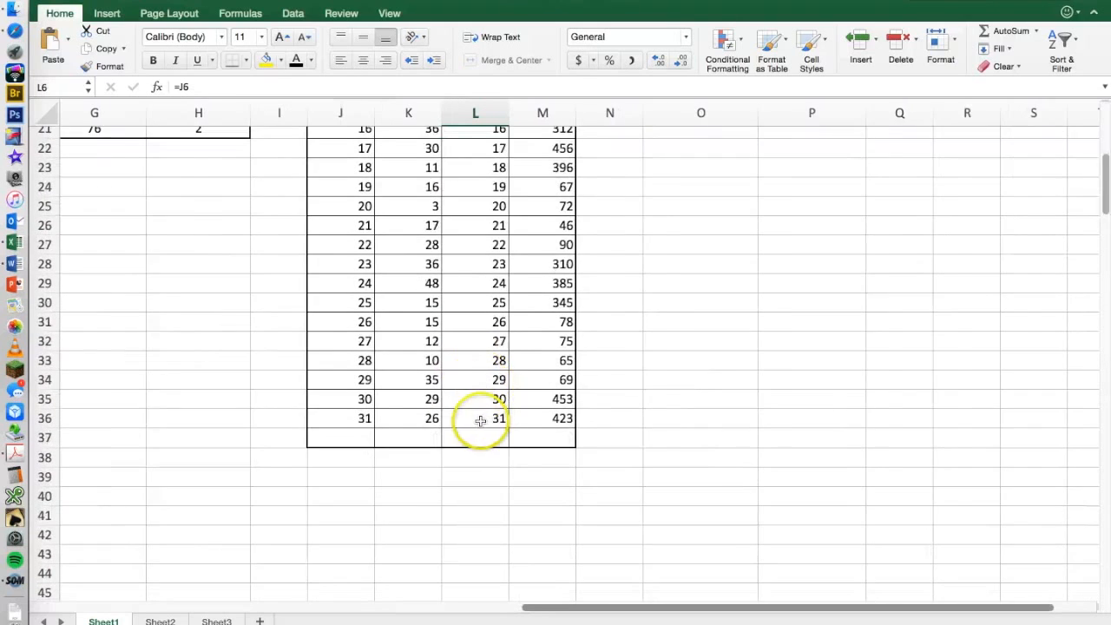
pyautogui.click(480, 419)
pyautogui.scroll(10, 484, 397)
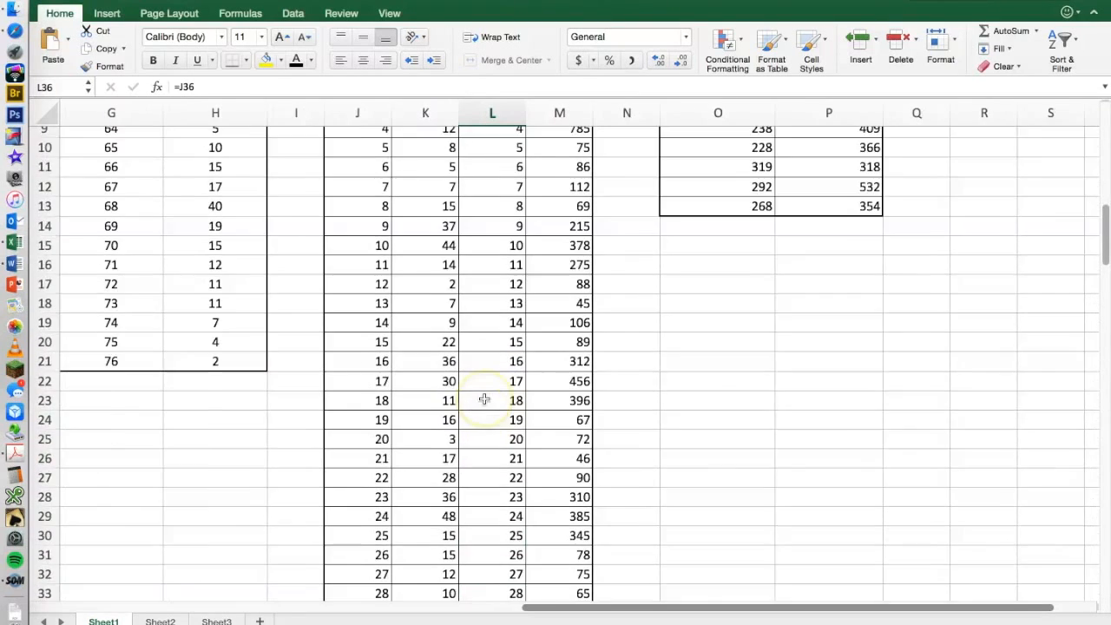
pyautogui.hscroll(-1, 414, 218)
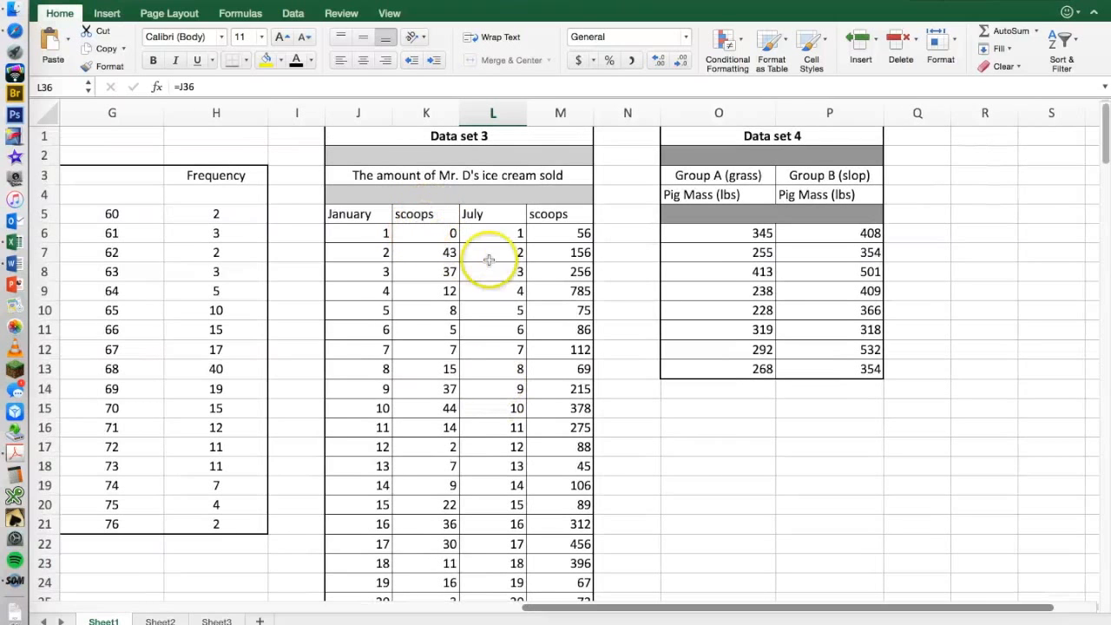
pyautogui.scroll(-1, 502, 302)
pyautogui.hscroll(1, 501, 302)
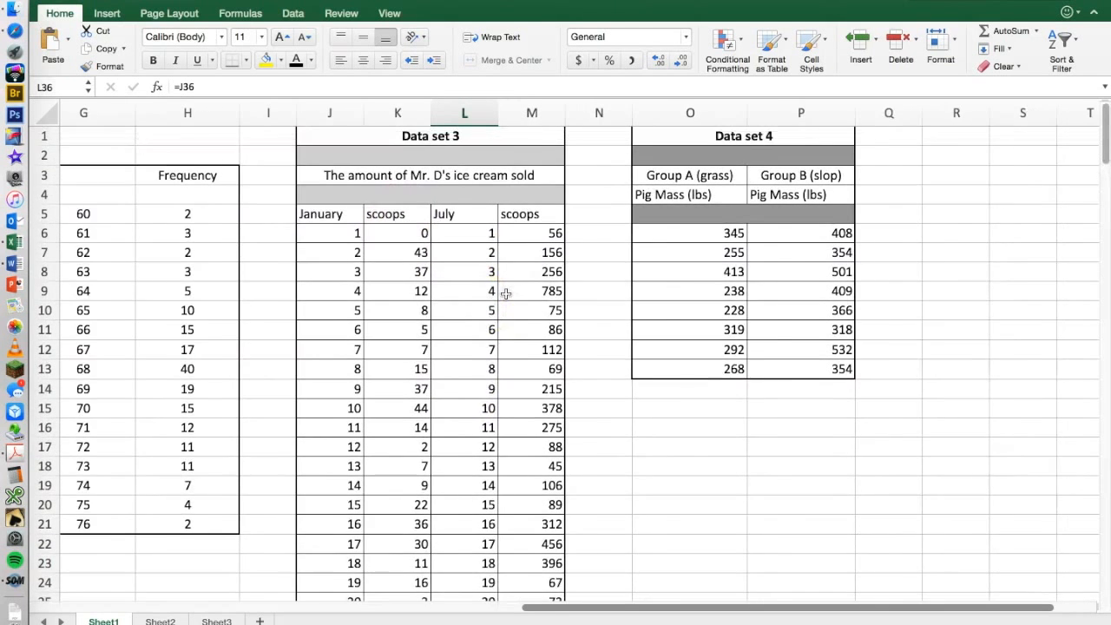
pyautogui.scroll(1, 506, 295)
pyautogui.hscroll(-1, 506, 296)
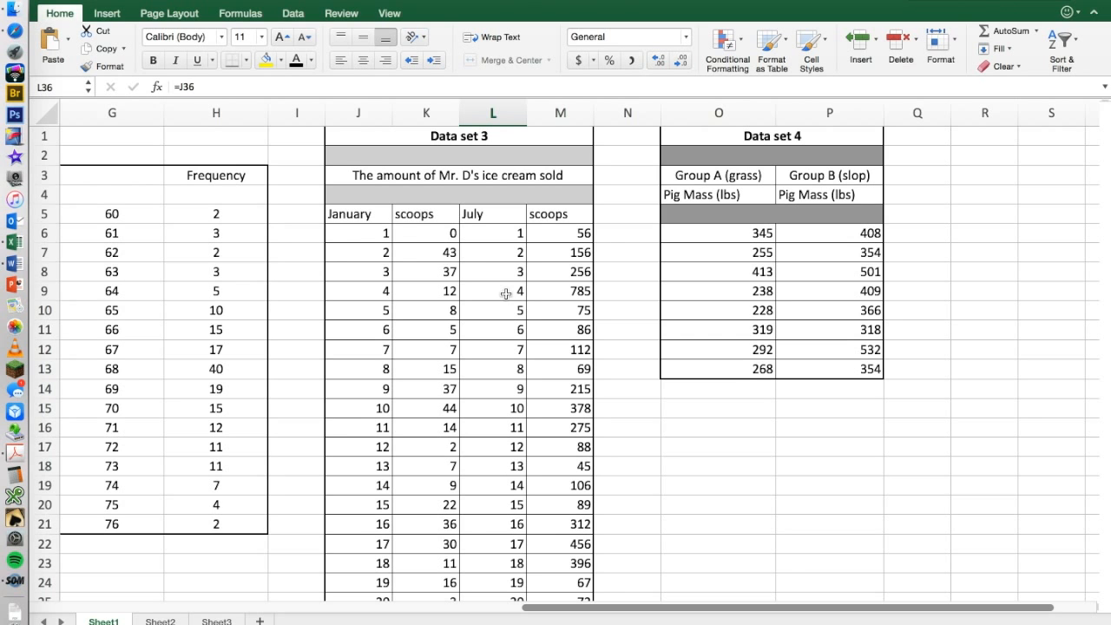
# Review data set 3's January day and scoops values and its January and July column headings.
pyautogui.click(361, 231)
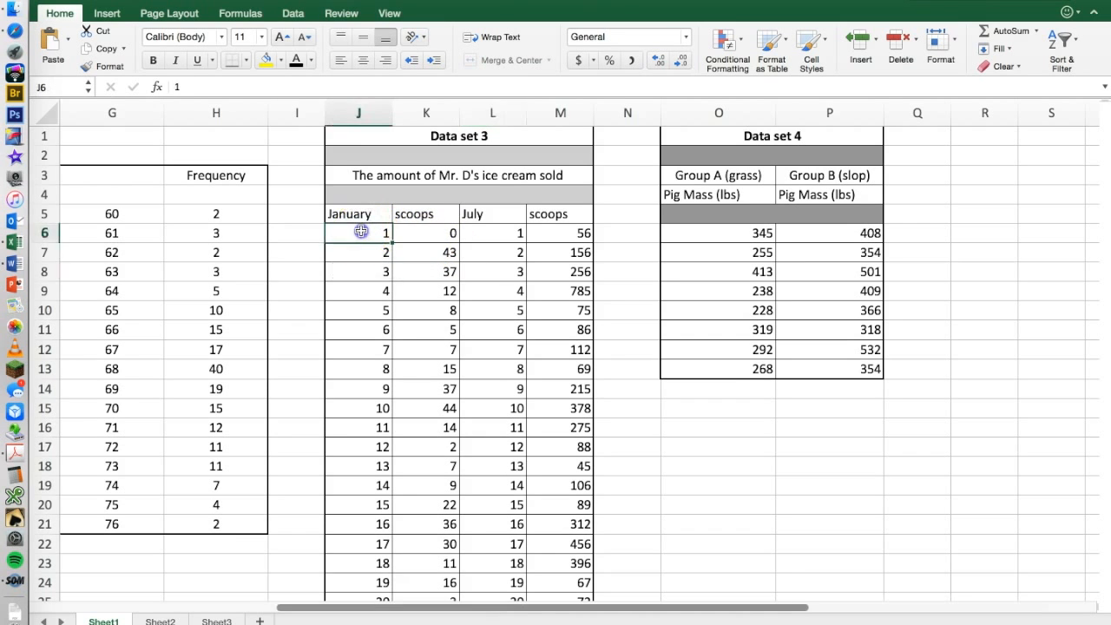
pyautogui.moveTo(357, 251); pyautogui.dragTo(354, 236)
pyautogui.click(352, 247)
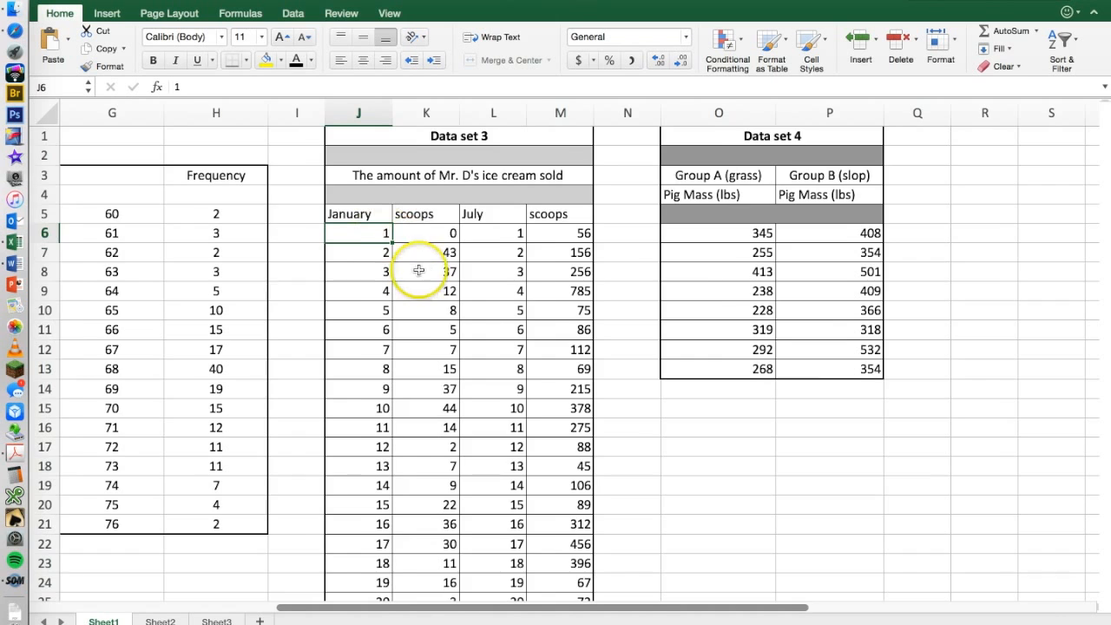
pyautogui.scroll(-3, 419, 269)
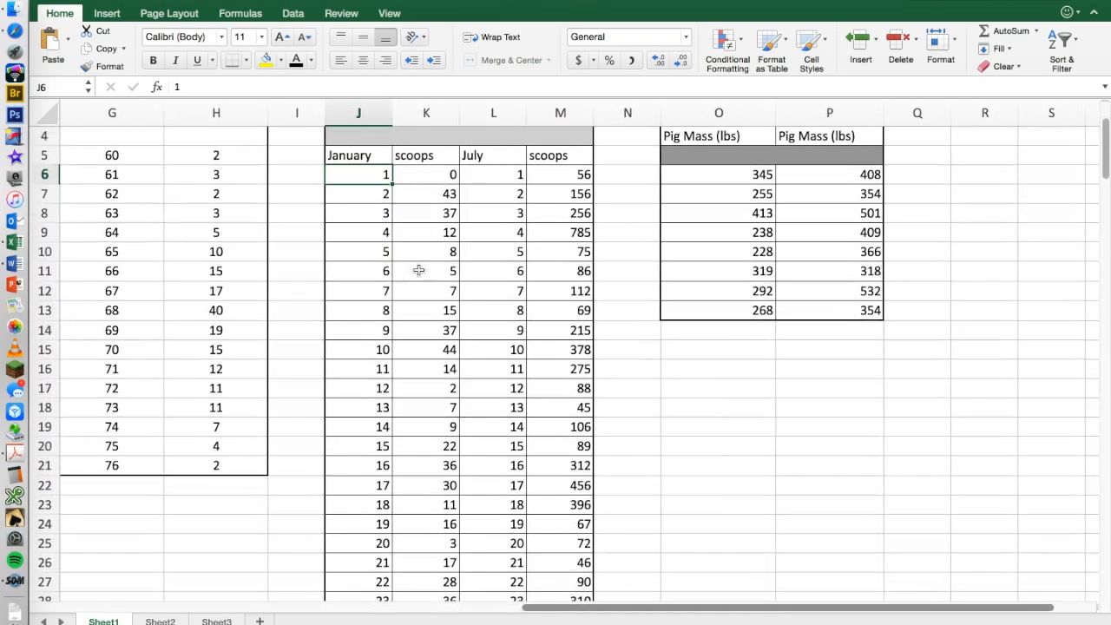
pyautogui.click(424, 195)
pyautogui.click(427, 176)
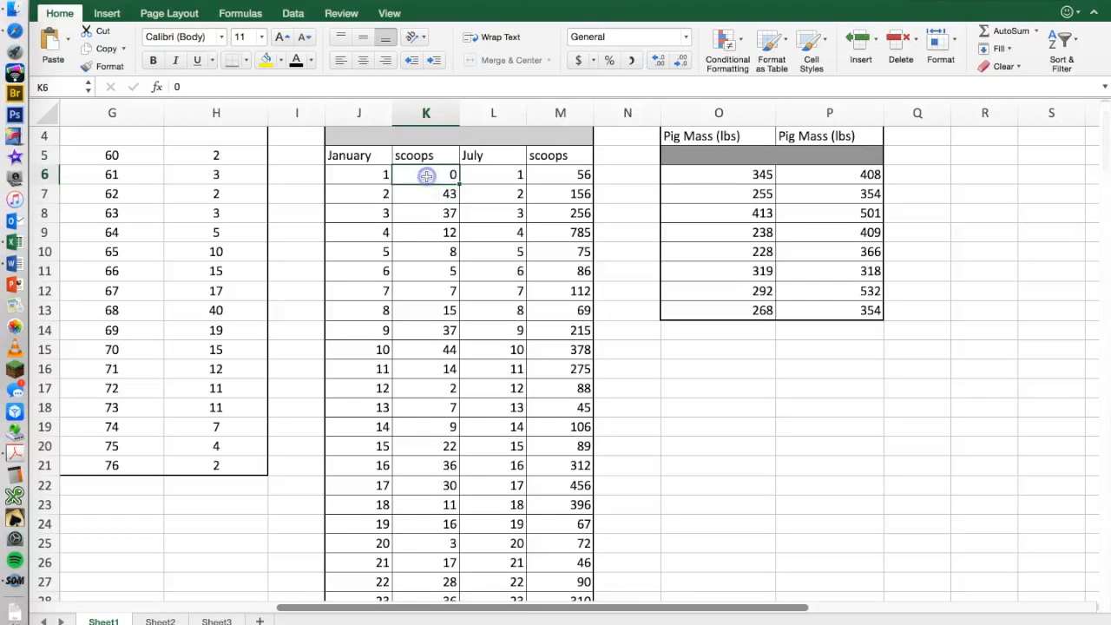
pyautogui.scroll(-2, 422, 233)
pyautogui.scroll(2, 422, 235)
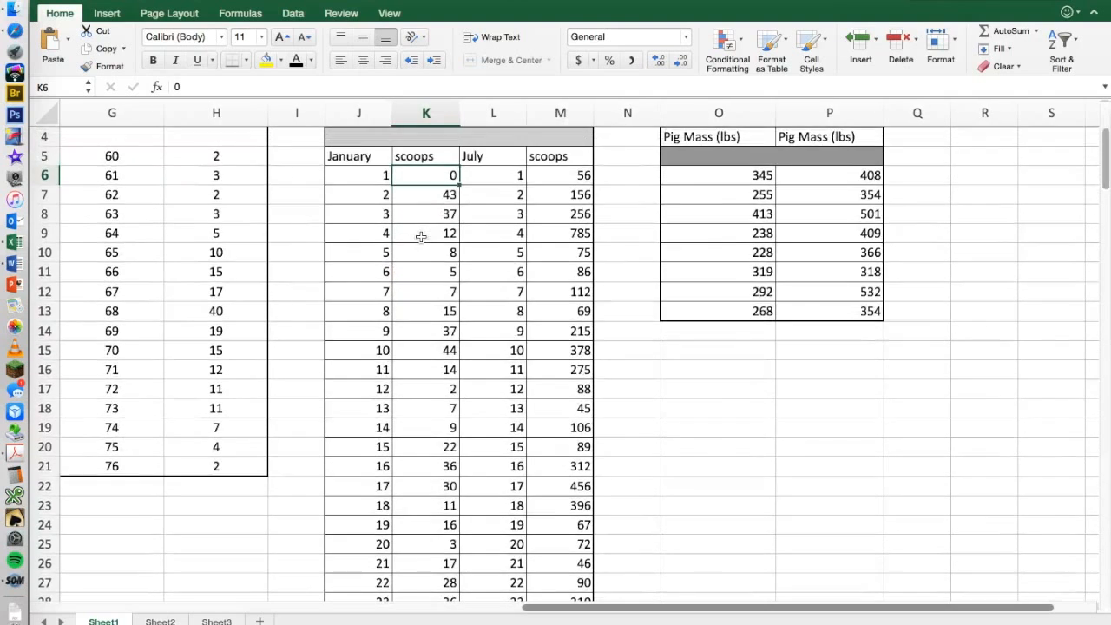
pyautogui.scroll(2, 390, 196)
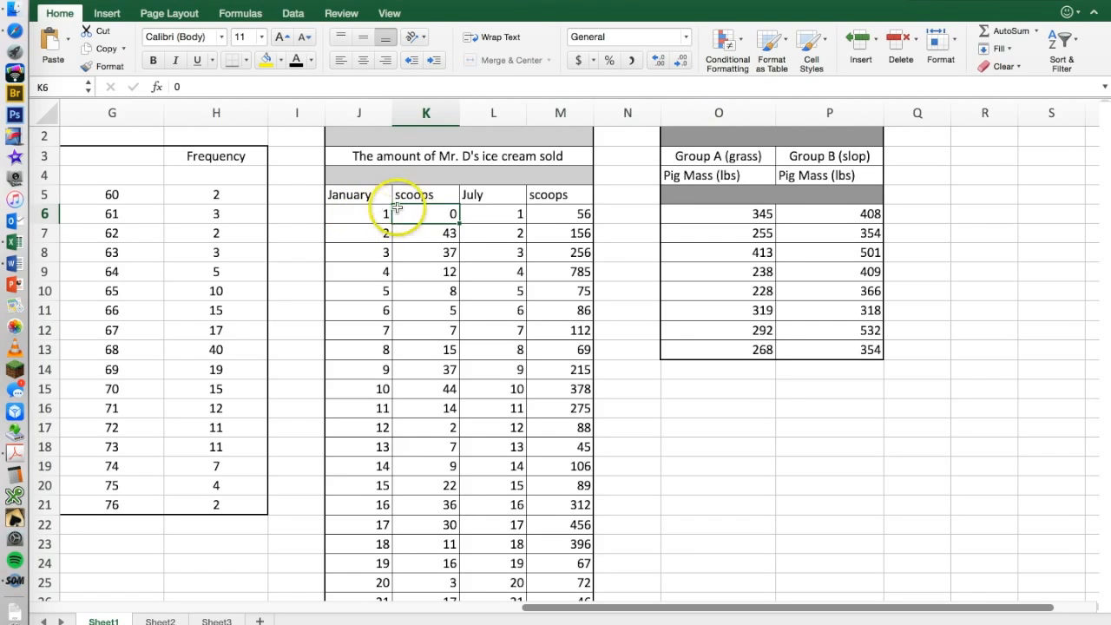
pyautogui.click(363, 196)
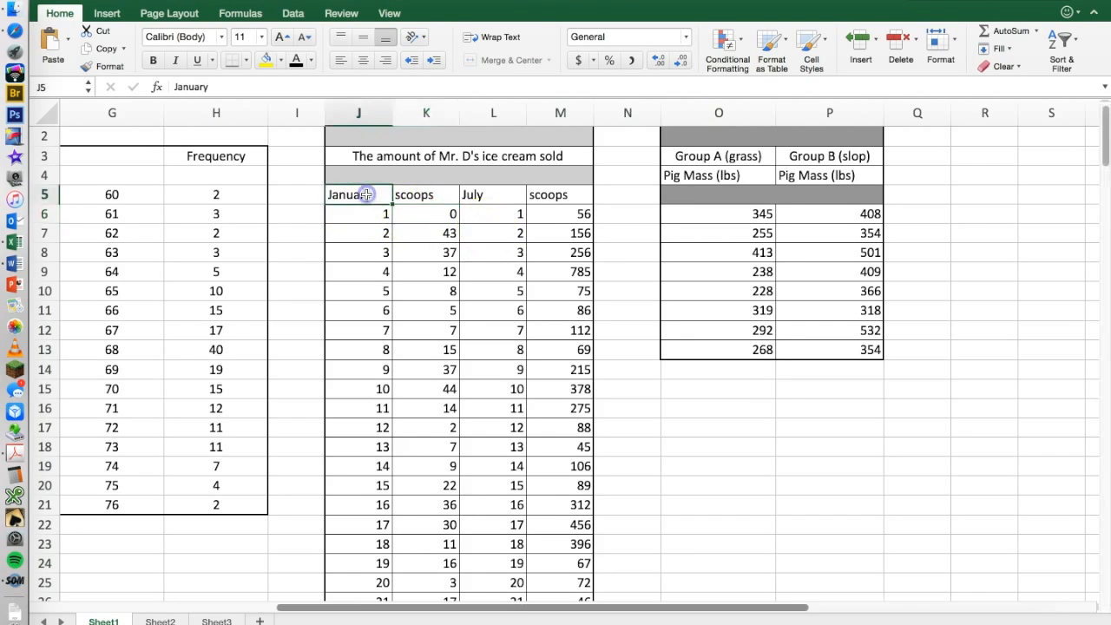
pyautogui.click(497, 196)
pyautogui.scroll(-1, 507, 282)
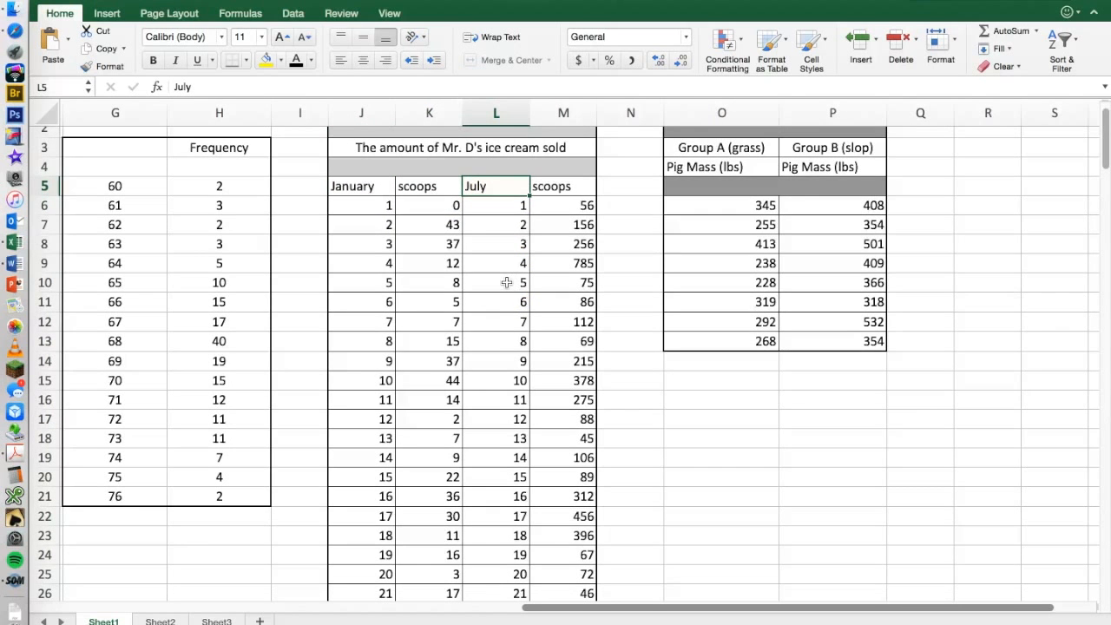
pyautogui.scroll(1, 507, 282)
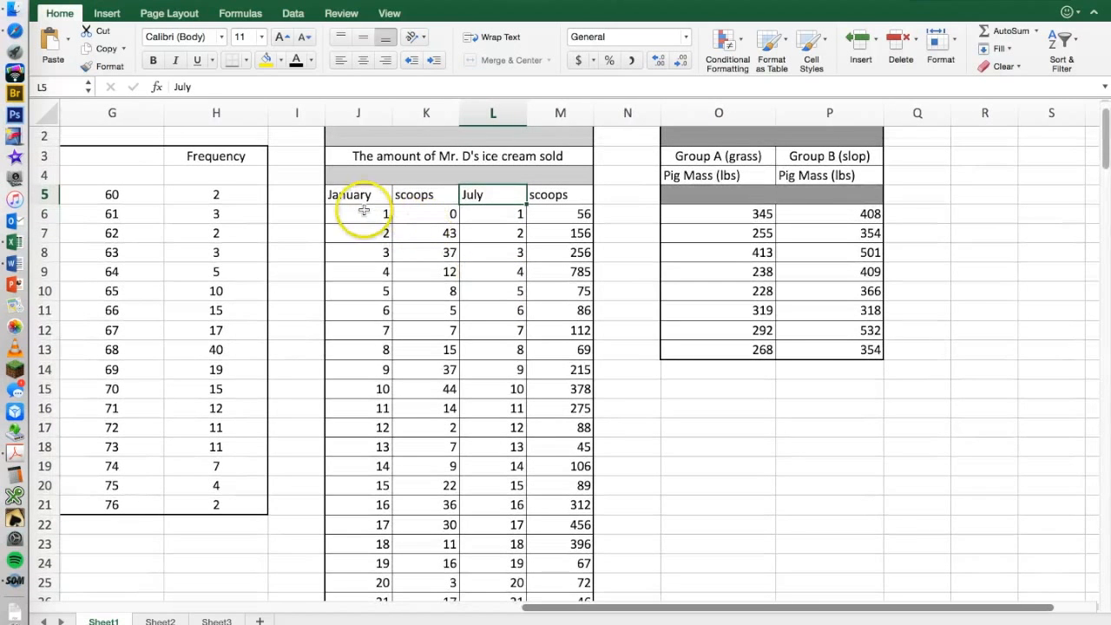
# Insert a plain scatter chart from data set 3's January day and scoops values, J6:K36.
pyautogui.click(363, 212)
pyautogui.click(361, 214)
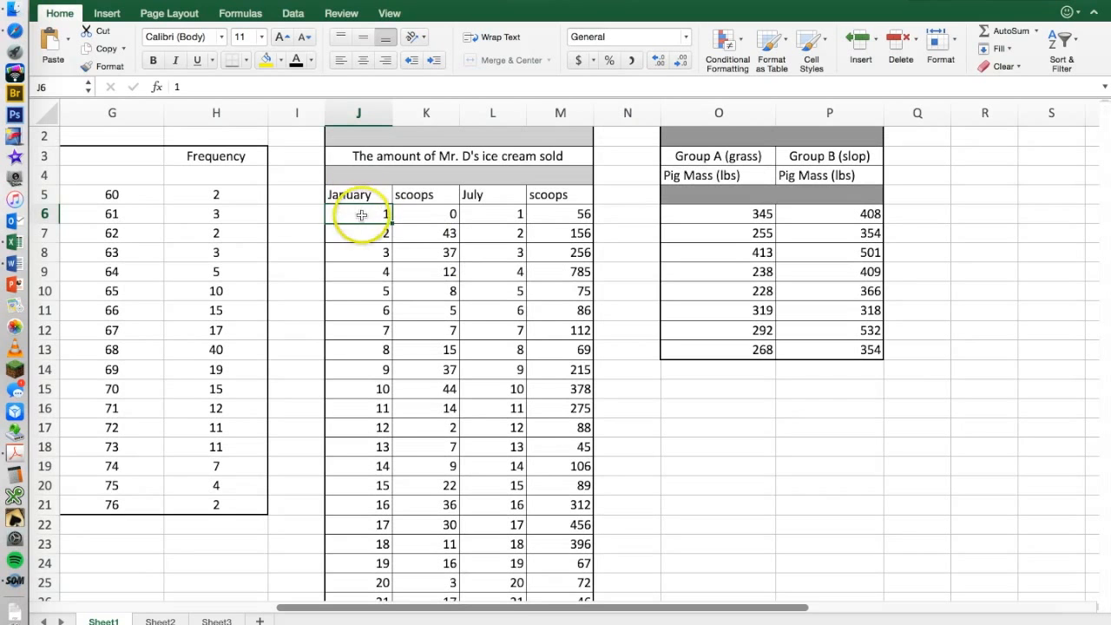
pyautogui.moveTo(404, 225); pyautogui.dragTo(426, 425)
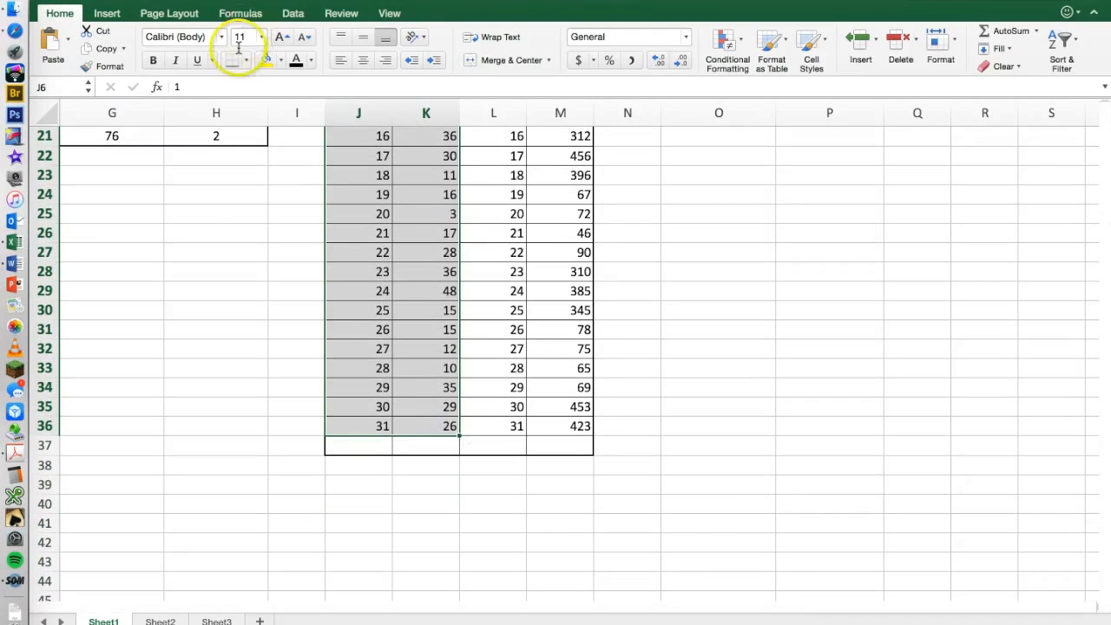
pyautogui.click(107, 13)
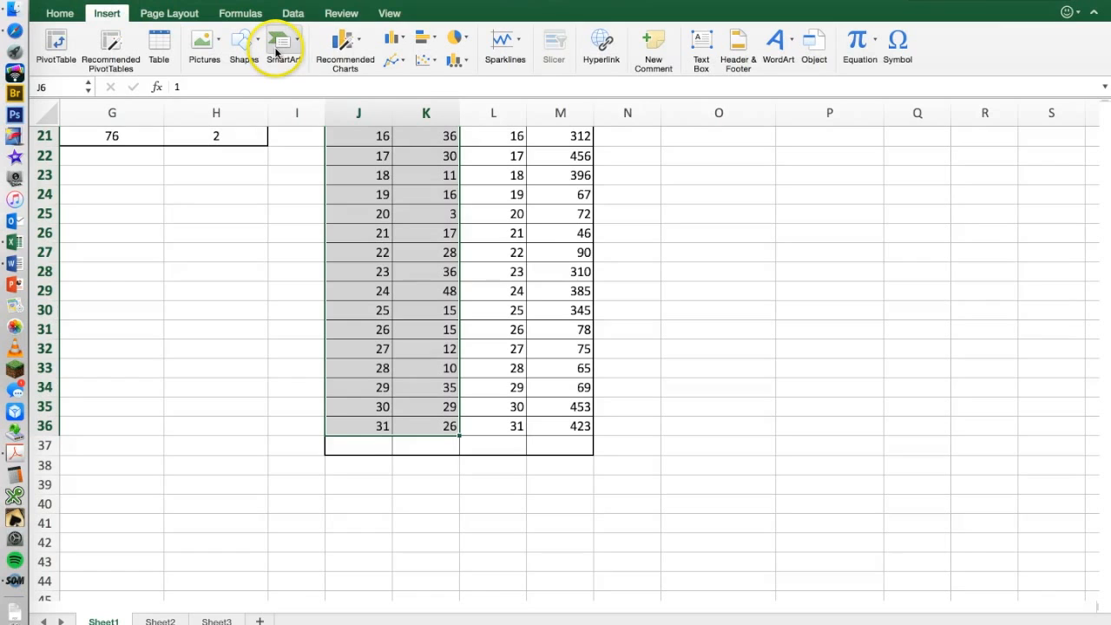
pyautogui.click(426, 59)
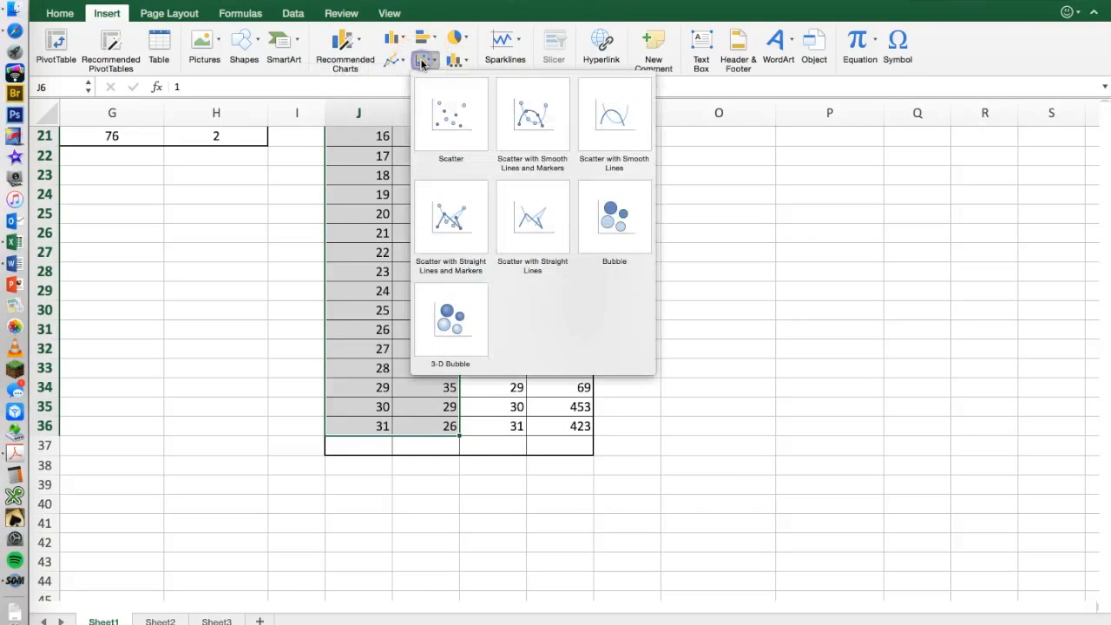
pyautogui.click(451, 130)
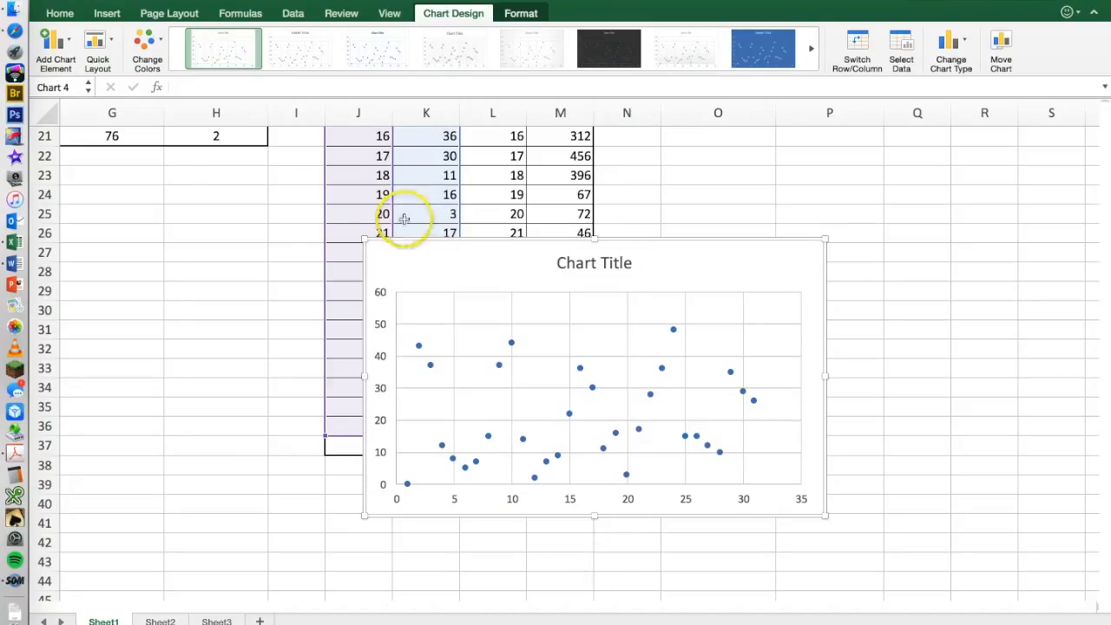
# Enlarge the January ice cream scatter chart to span roughly from column H to column Q and down to row 43.
pyautogui.moveTo(365, 240); pyautogui.dragTo(177, 166)
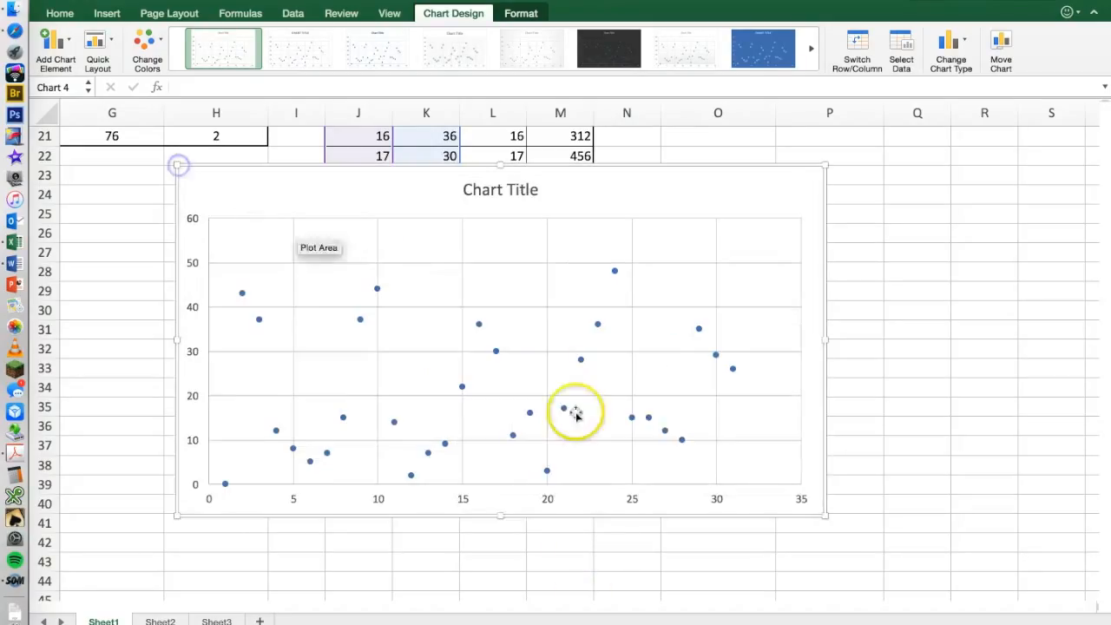
pyautogui.moveTo(825, 513); pyautogui.dragTo(948, 562)
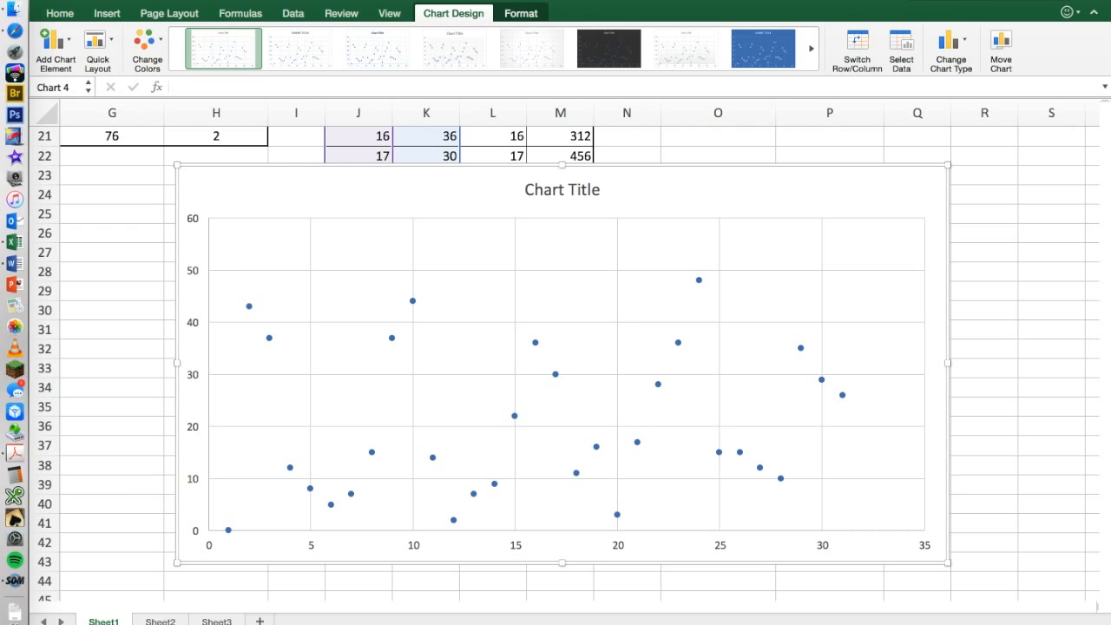
pyautogui.moveTo(296, 165)
pyautogui.mouseDown()
pyautogui.moveTo(303, 202)
pyautogui.moveTo(304, 154)
pyautogui.moveTo(304, 183)
pyautogui.moveTo(295, 184)
pyautogui.moveTo(297, 164)
pyautogui.mouseUp()
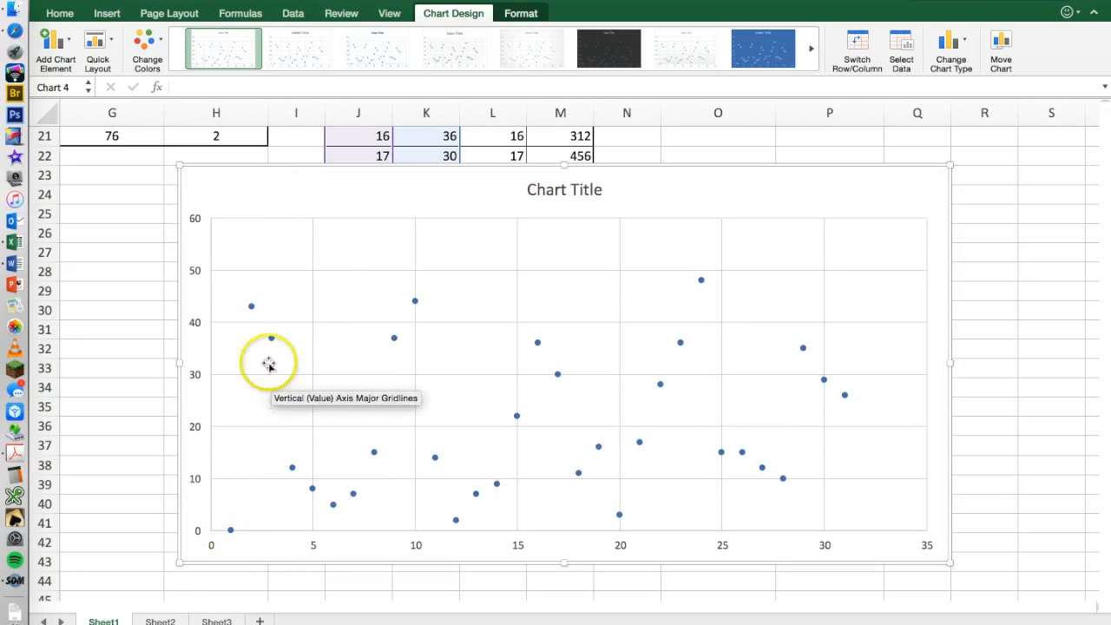
# Add a moving average trendline with a period of 2 to the January points and close the trendline options.
pyautogui.moveTo(270, 338)
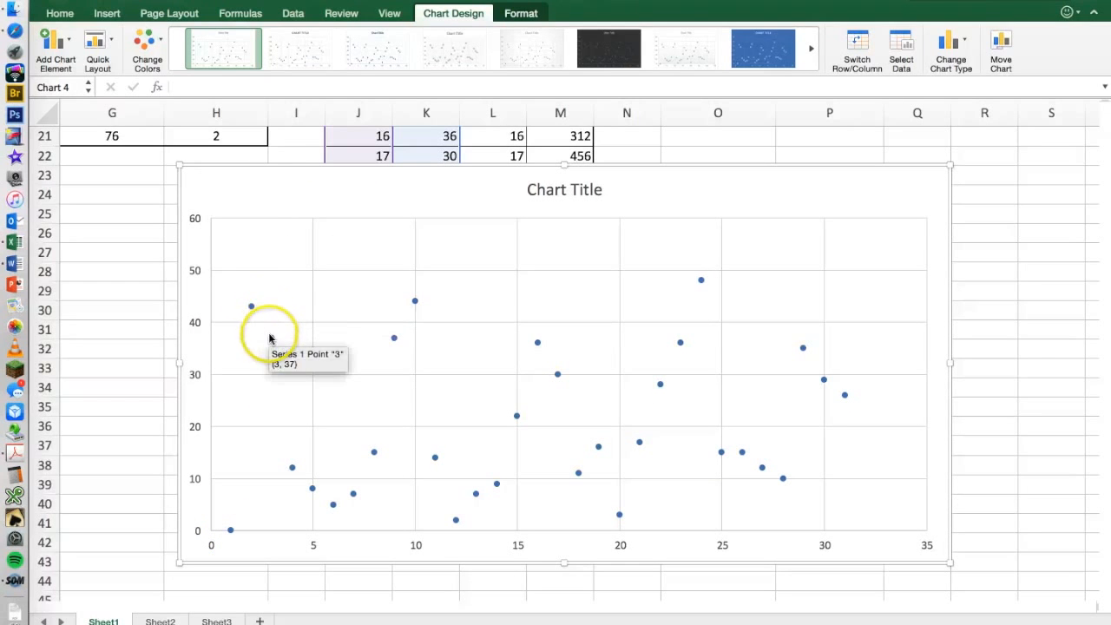
pyautogui.moveTo(251, 310)
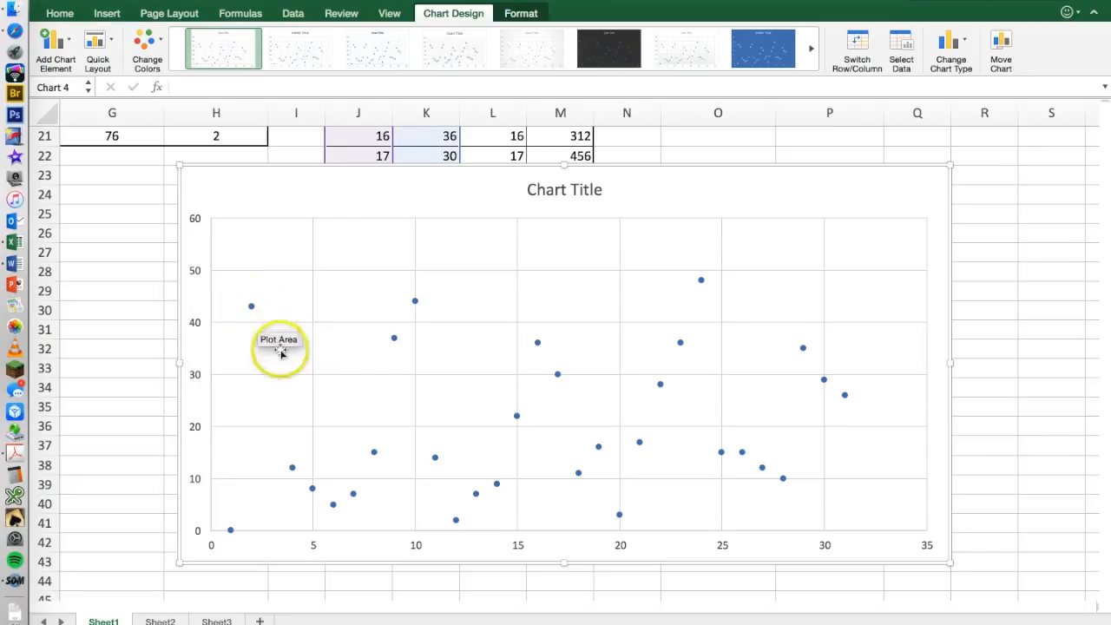
pyautogui.moveTo(419, 306)
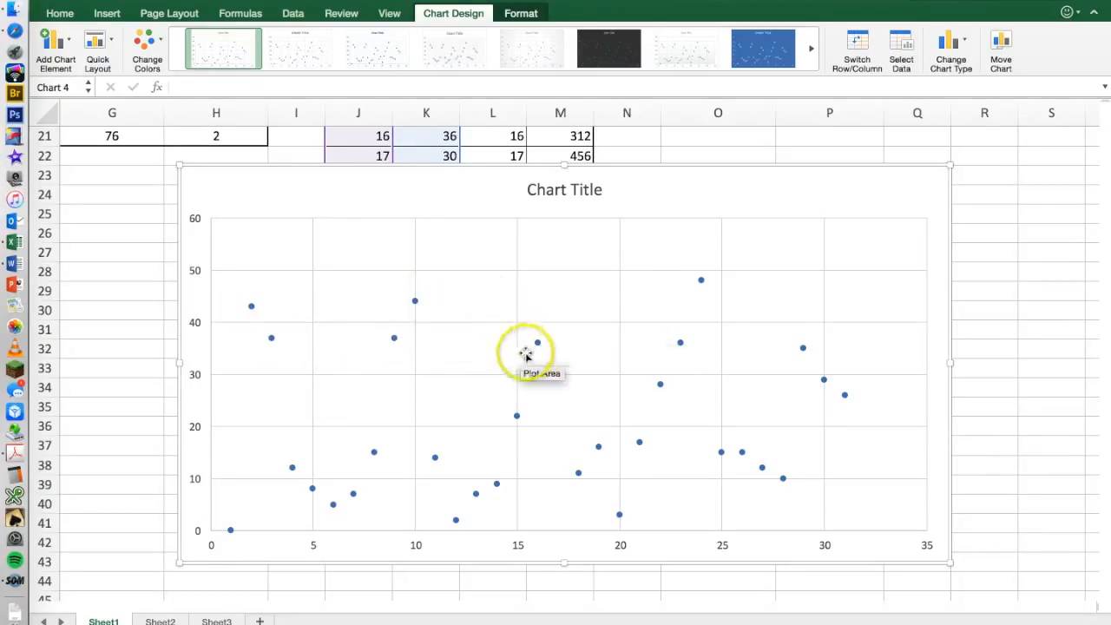
pyautogui.moveTo(703, 281)
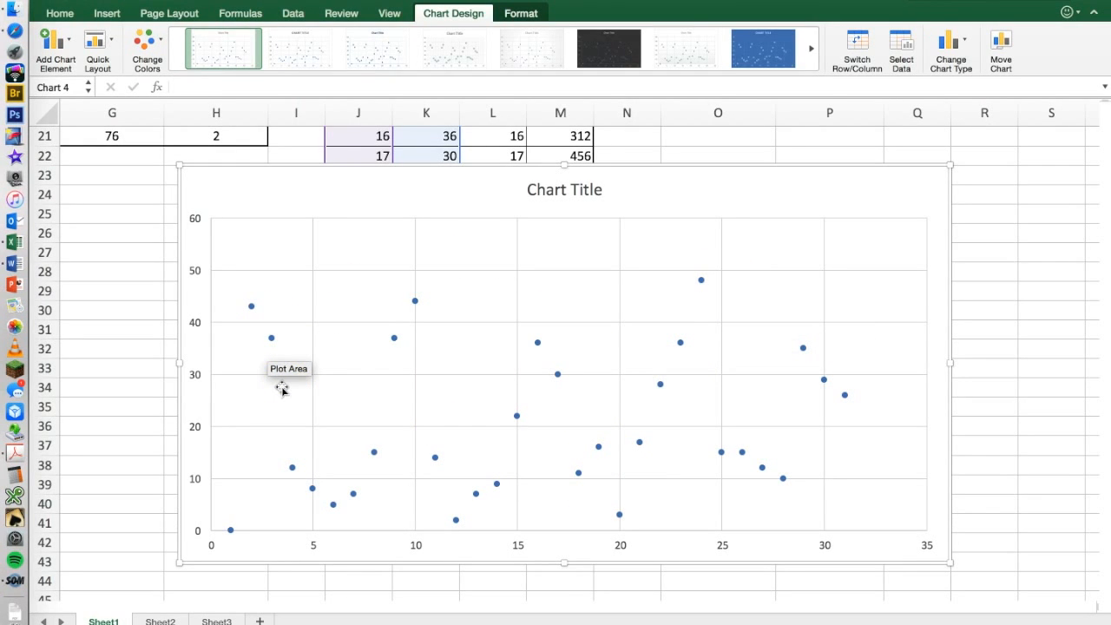
pyautogui.click(251, 308)
pyautogui.rightClick(252, 313)
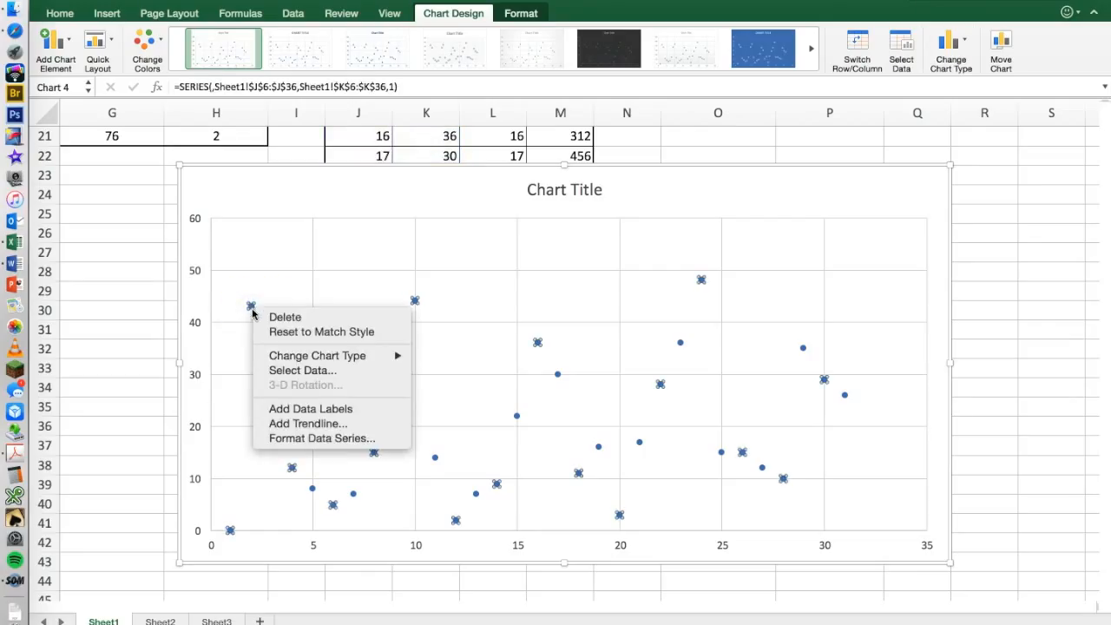
pyautogui.click(305, 423)
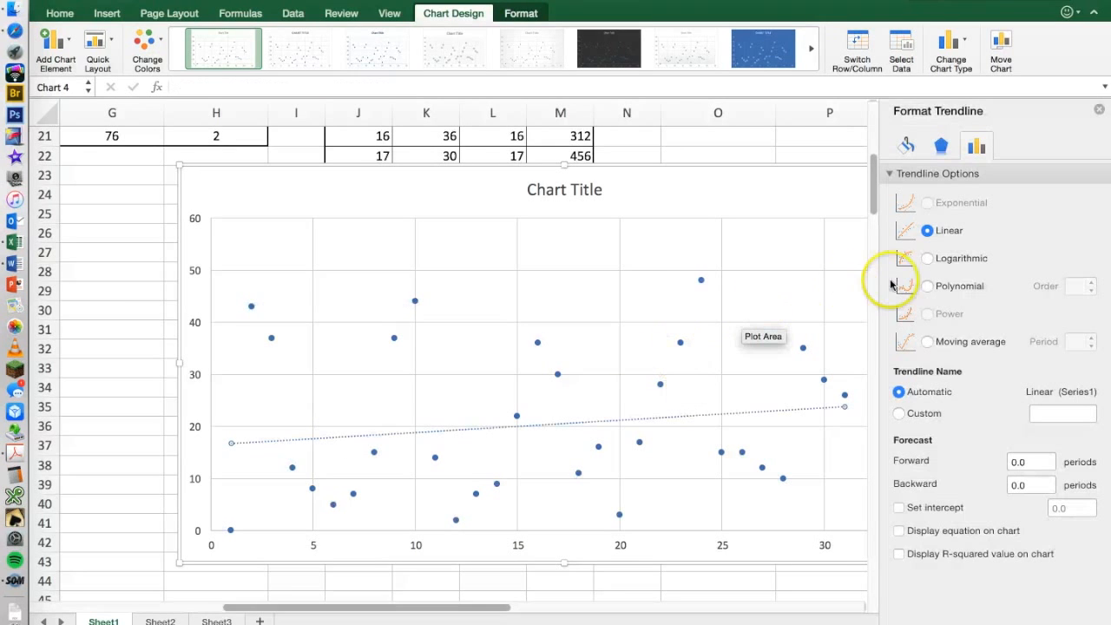
pyautogui.click(928, 287)
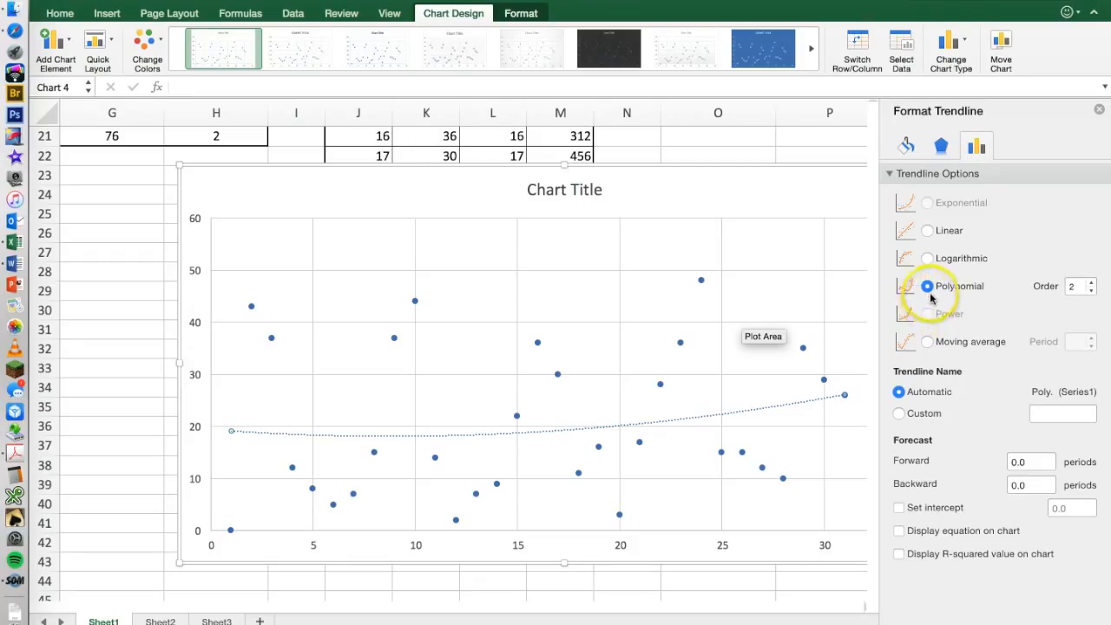
pyautogui.click(928, 342)
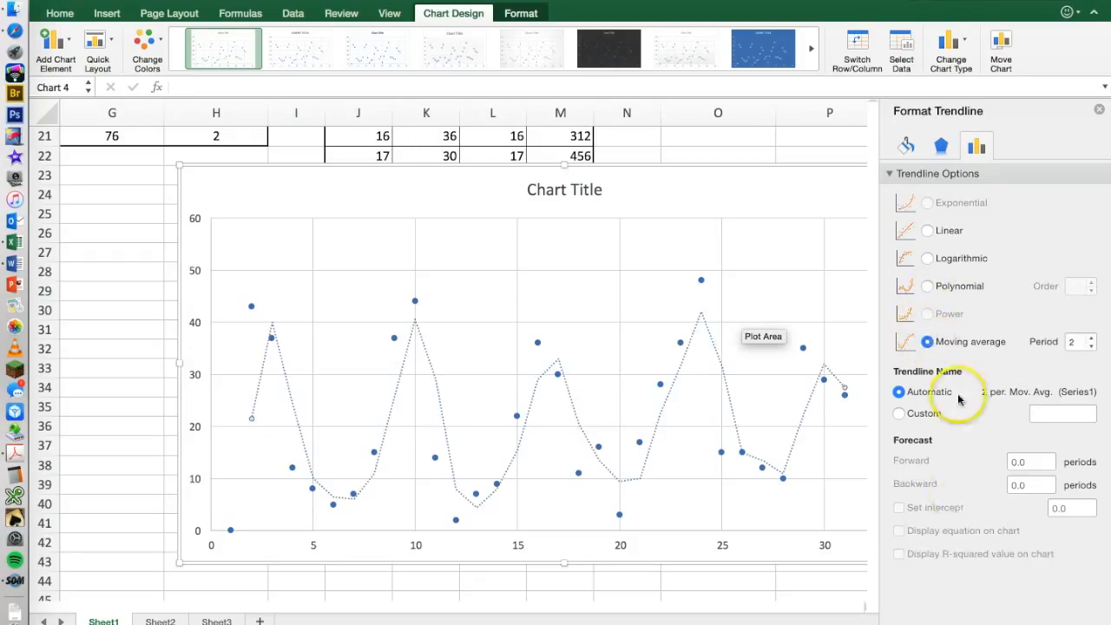
pyautogui.click(1099, 109)
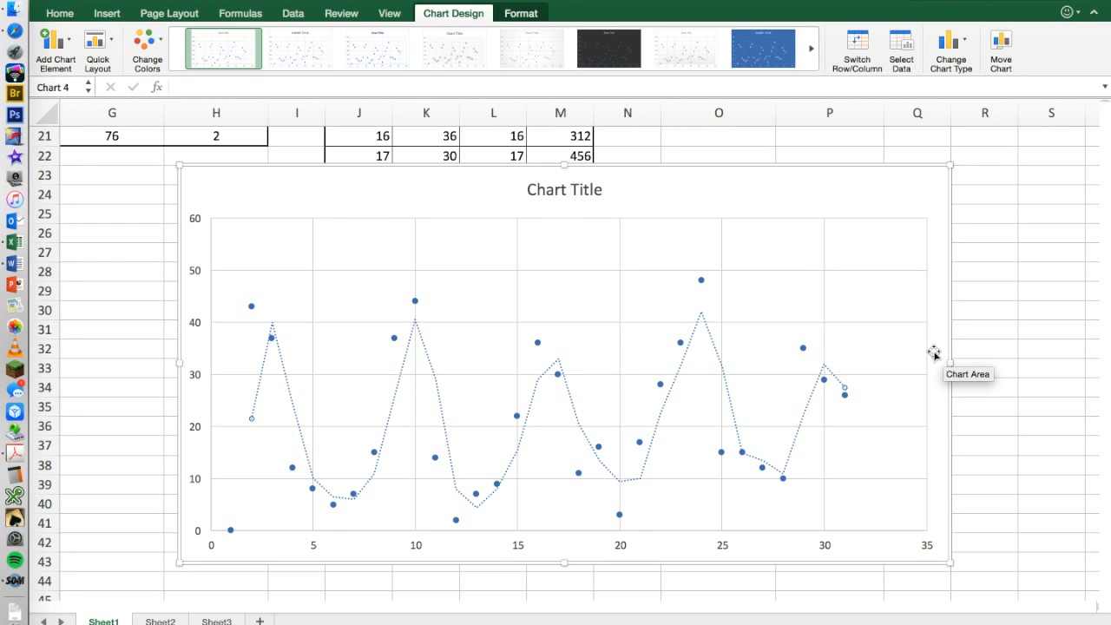
# Move the January chart up beside data set 3, over data set 4's table.
pyautogui.scroll(10, 827, 275)
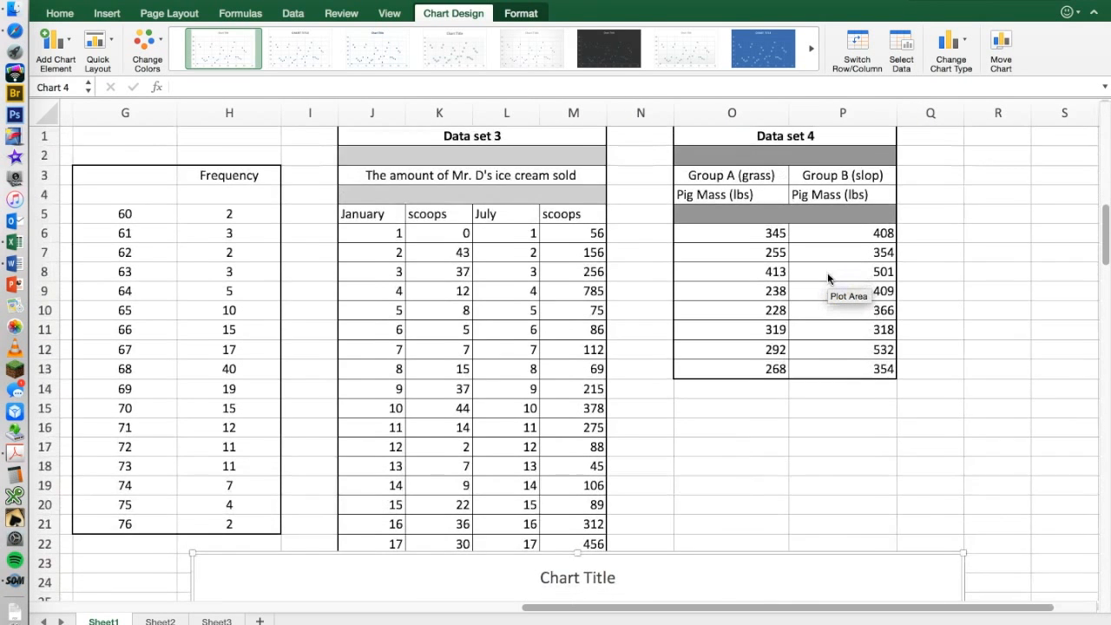
pyautogui.scroll(-10, 827, 277)
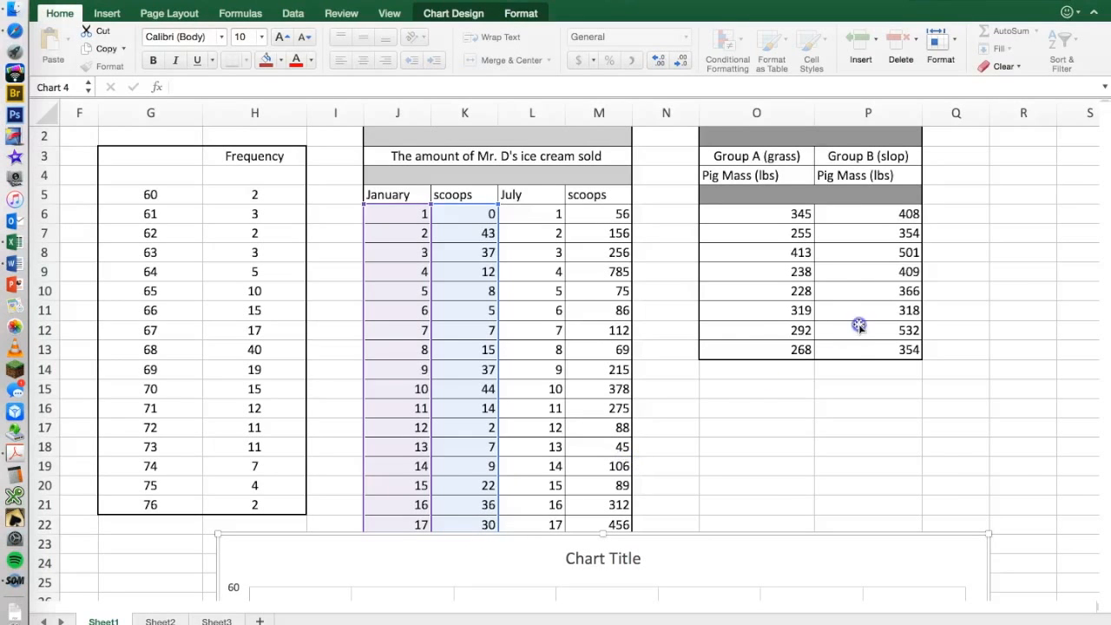
pyautogui.moveTo(715, 541); pyautogui.dragTo(972, 230)
pyautogui.moveTo(652, 248); pyautogui.dragTo(602, 161)
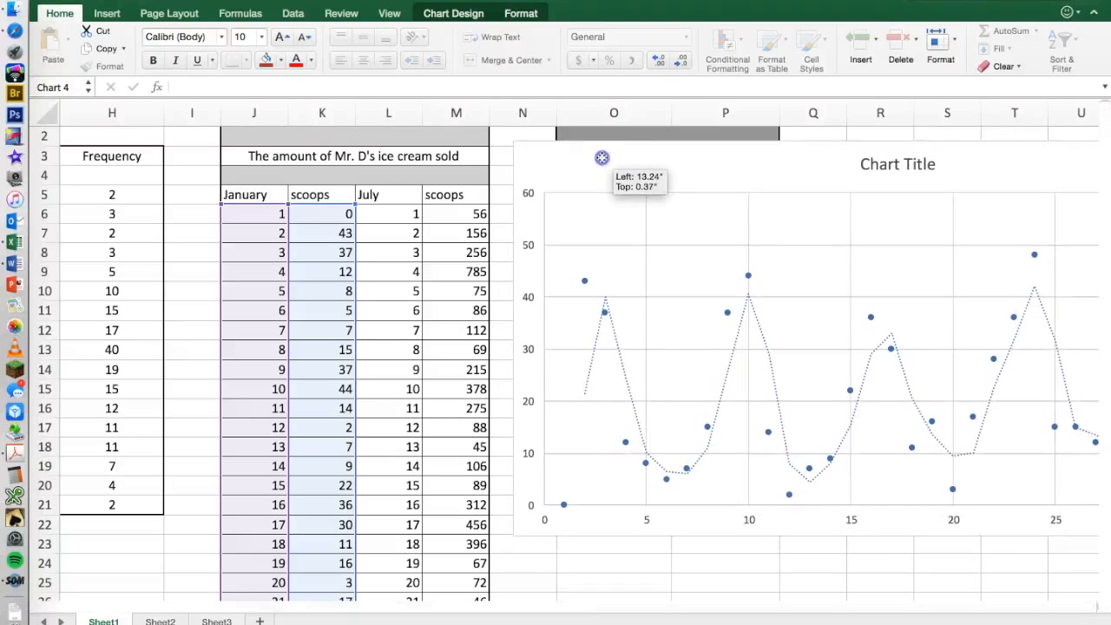
pyautogui.click(638, 580)
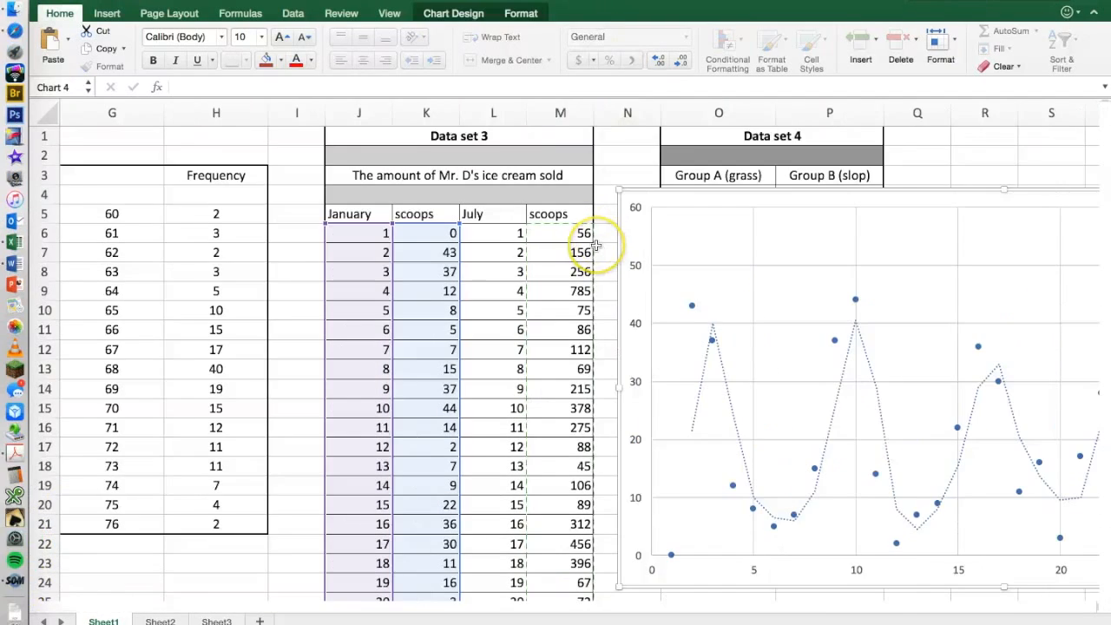
pyautogui.hotkey('ctrl', 'Right')
pyautogui.hotkey('ctrl', 'Left')
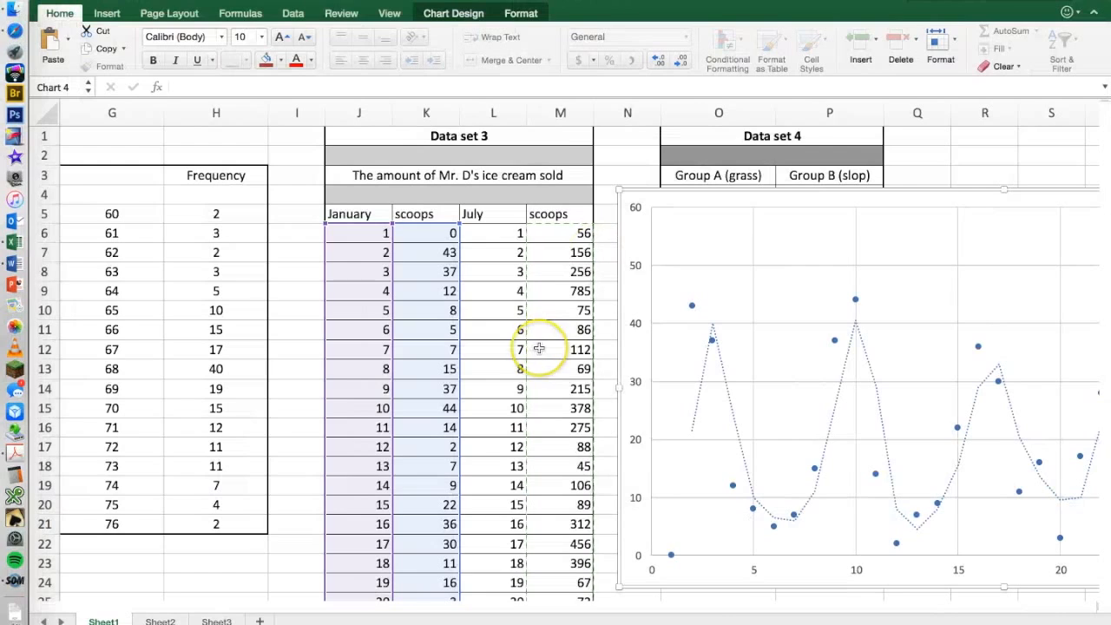
pyautogui.hotkey('ctrl', 'Right')
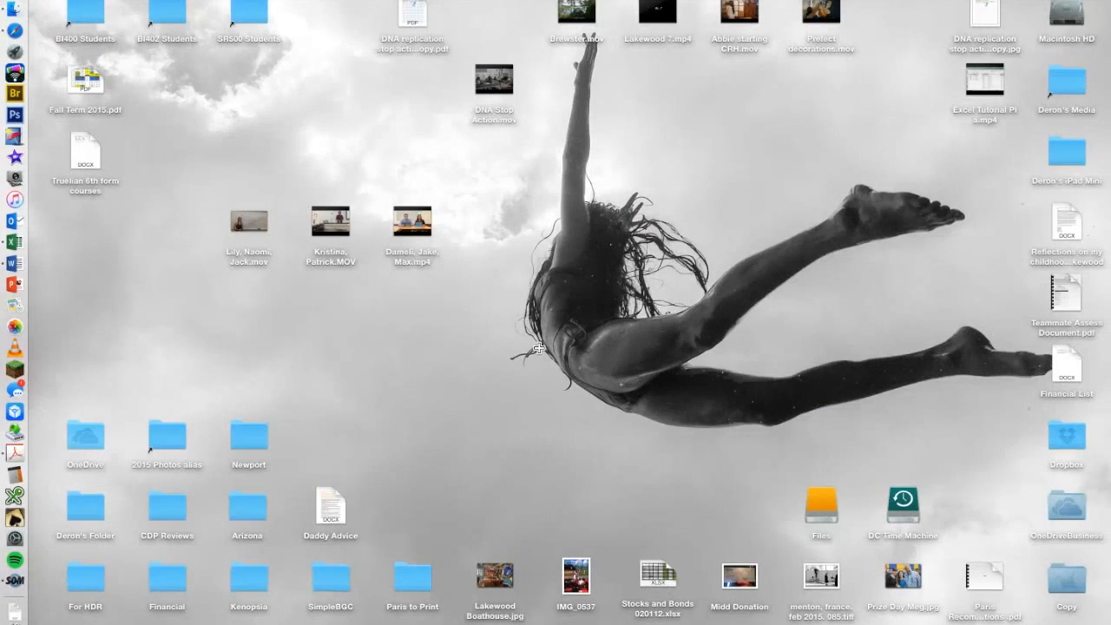
pyautogui.hotkey('ctrl', 'Left')
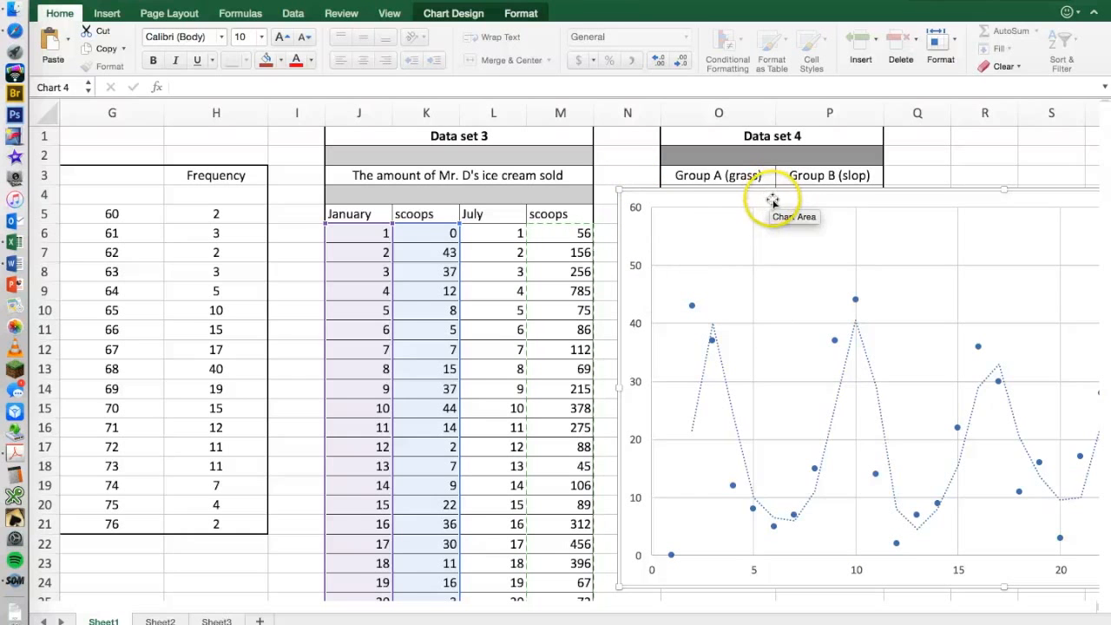
# Add a legend at the right of the January ice cream scatter chart.
pyautogui.hscroll(1, 788, 260)
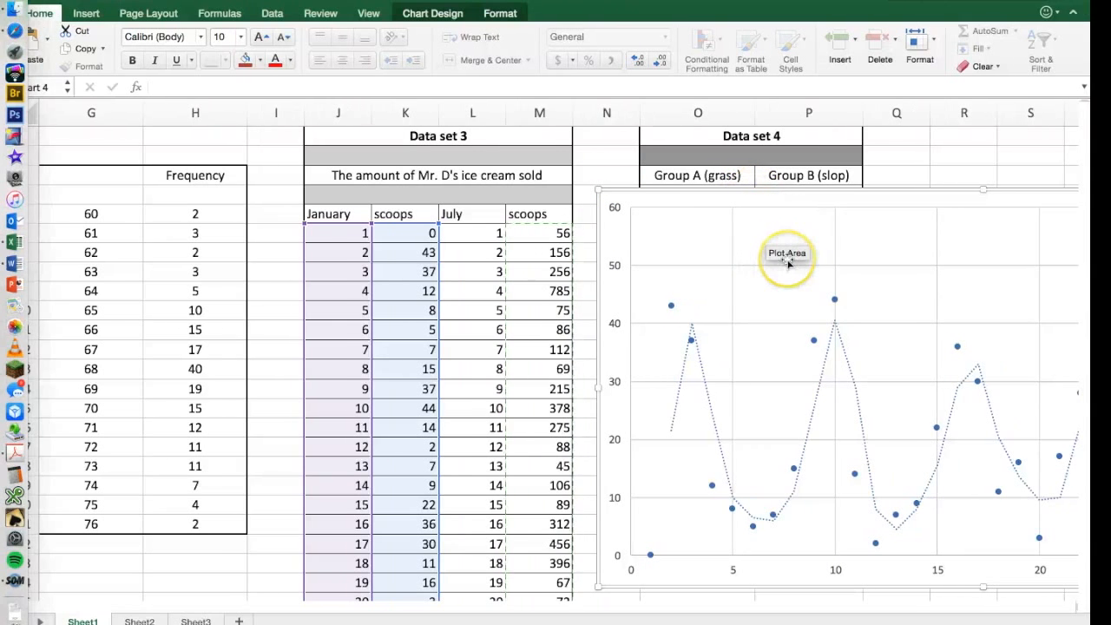
pyautogui.hscroll(5, 819, 236)
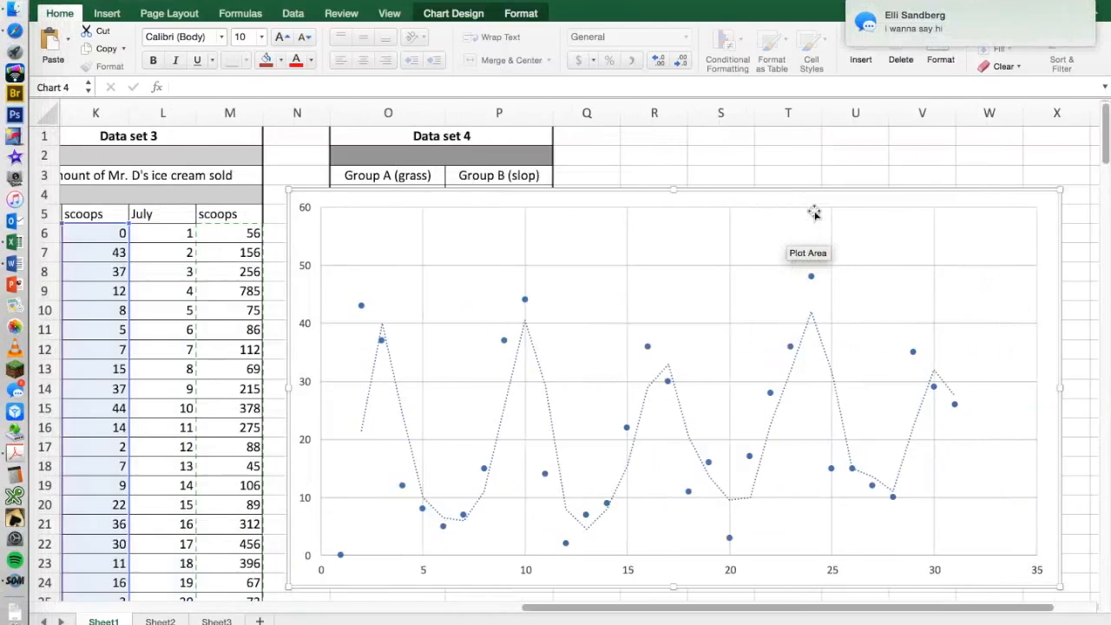
pyautogui.hscroll(3, 815, 212)
pyautogui.scroll(-1, 756, 258)
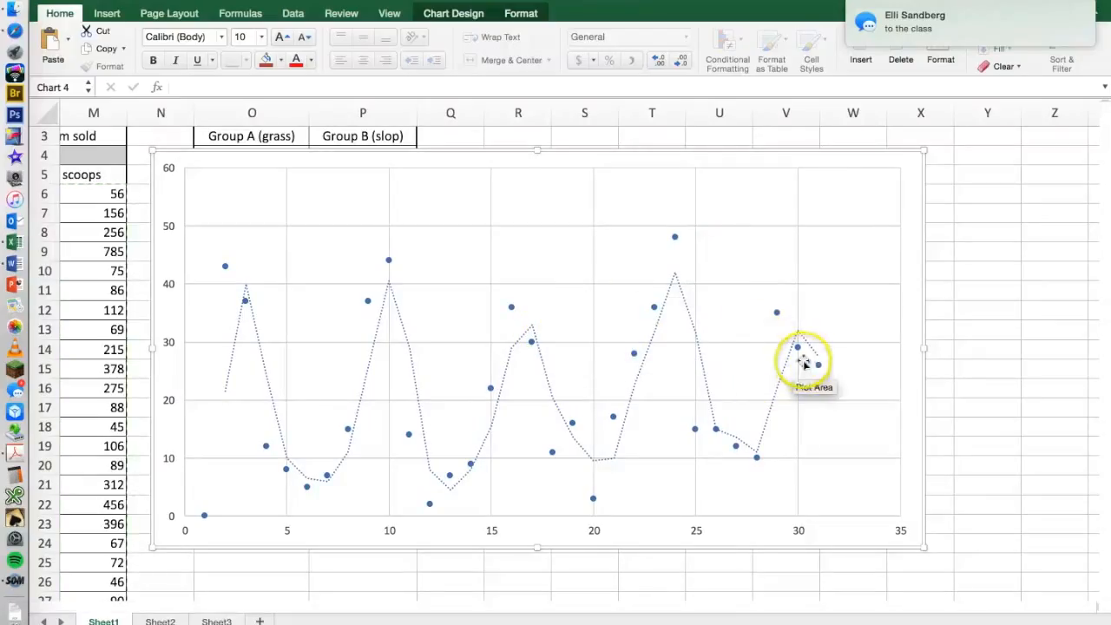
pyautogui.click(512, 311)
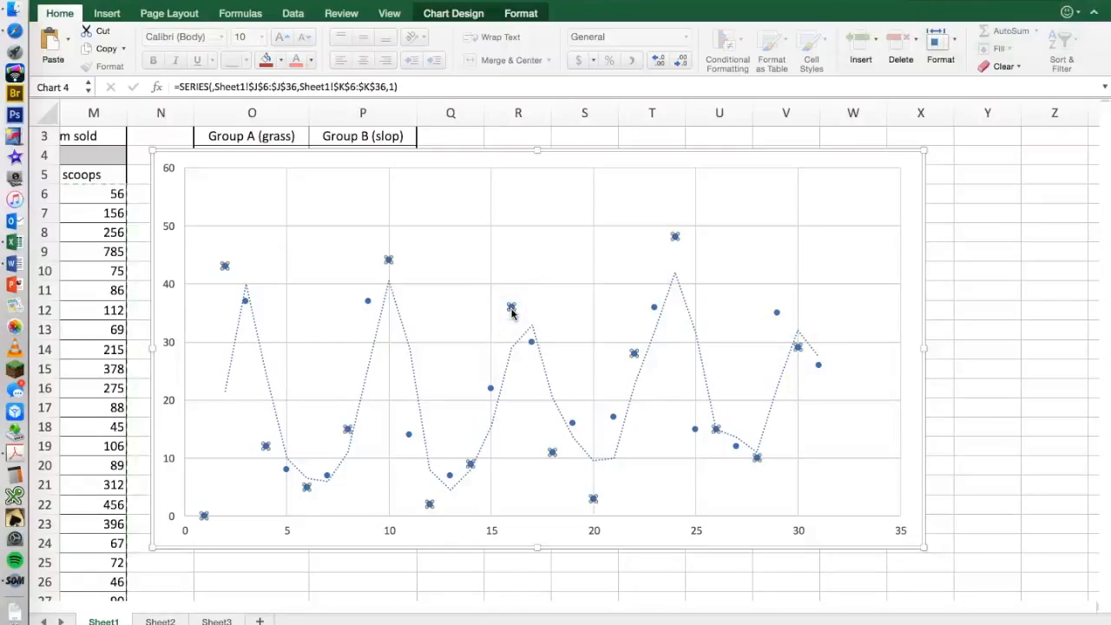
pyautogui.rightClick(511, 313)
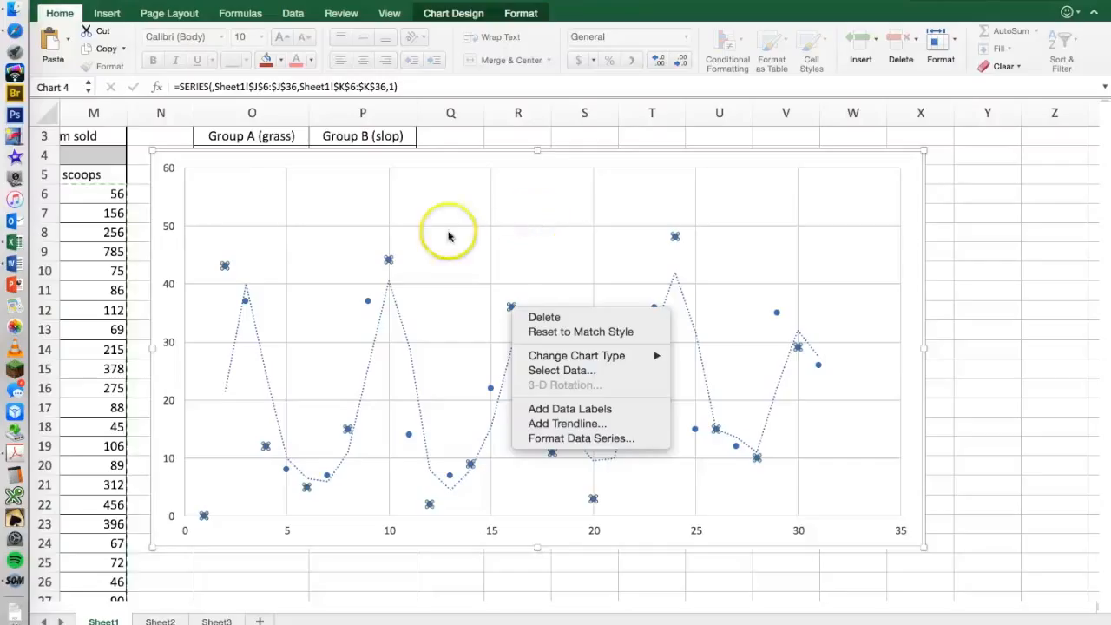
pyautogui.click(453, 15)
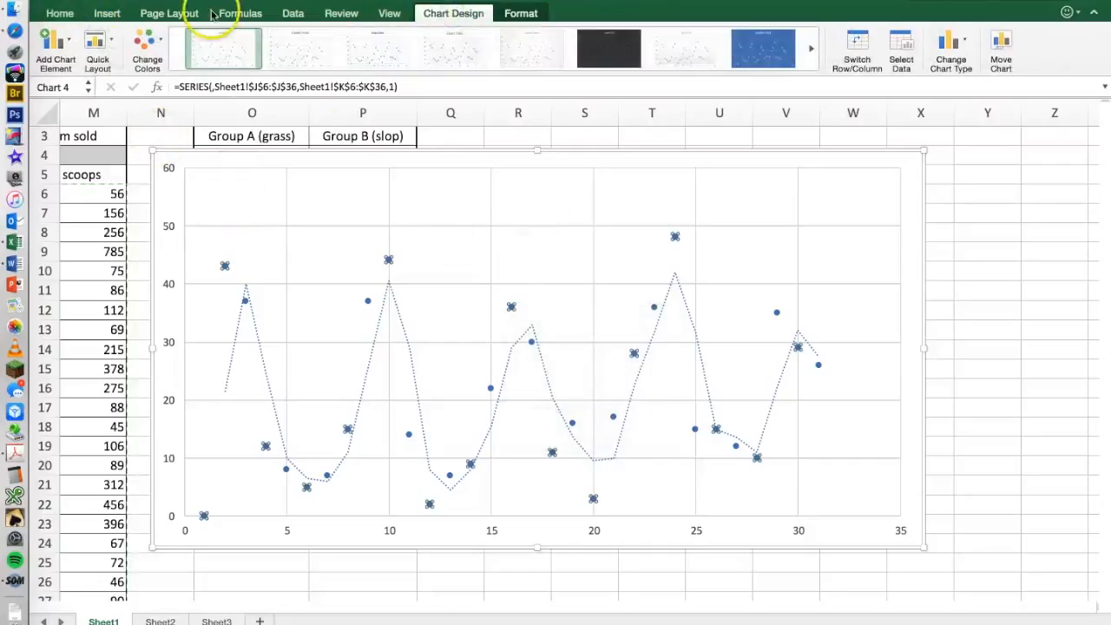
pyautogui.click(66, 45)
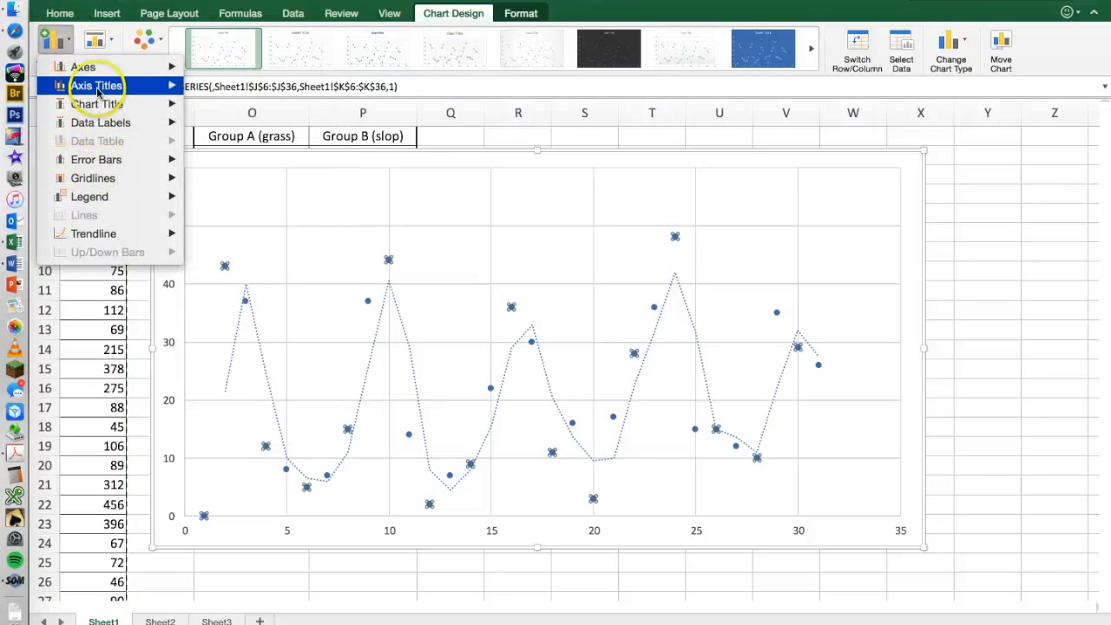
pyautogui.moveTo(98, 197)
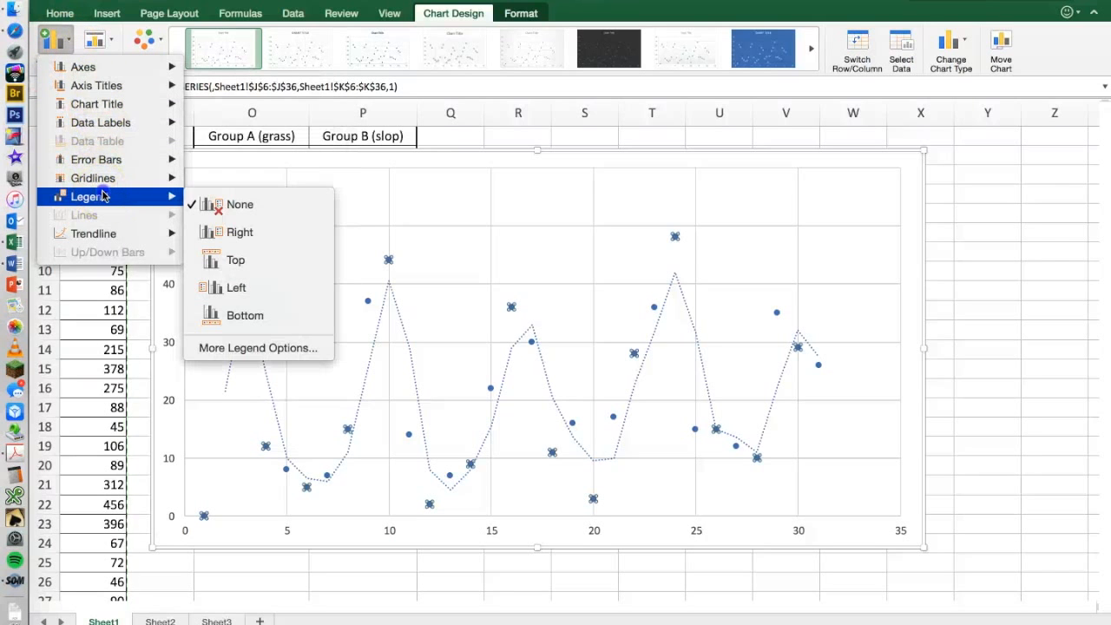
pyautogui.click(214, 232)
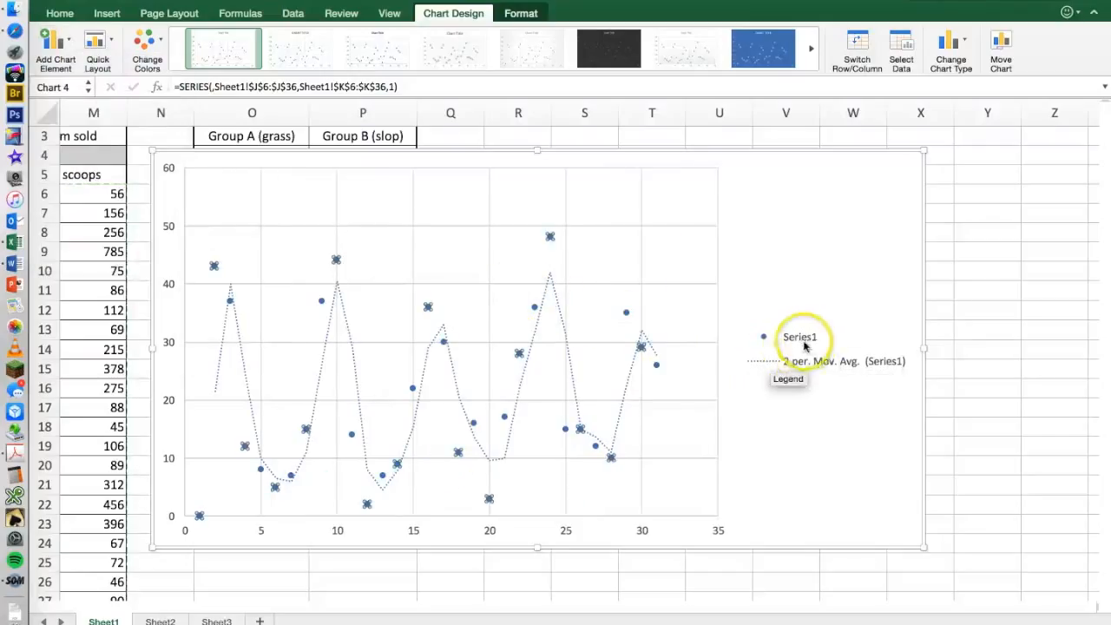
# Name the ice cream scatter chart's data series January.
pyautogui.rightClick(639, 348)
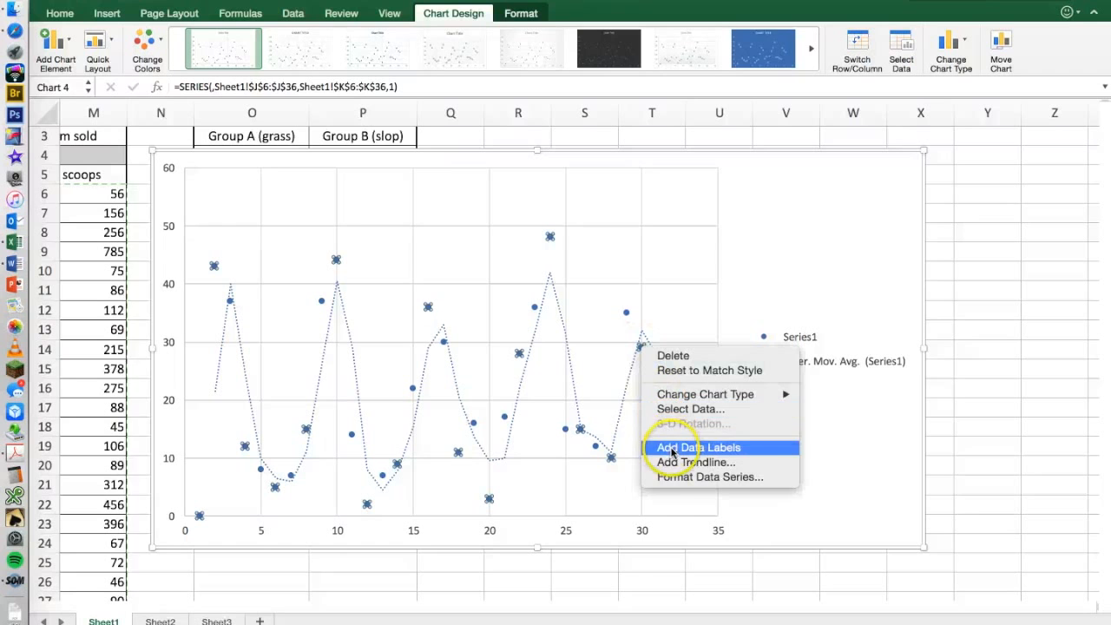
pyautogui.click(685, 409)
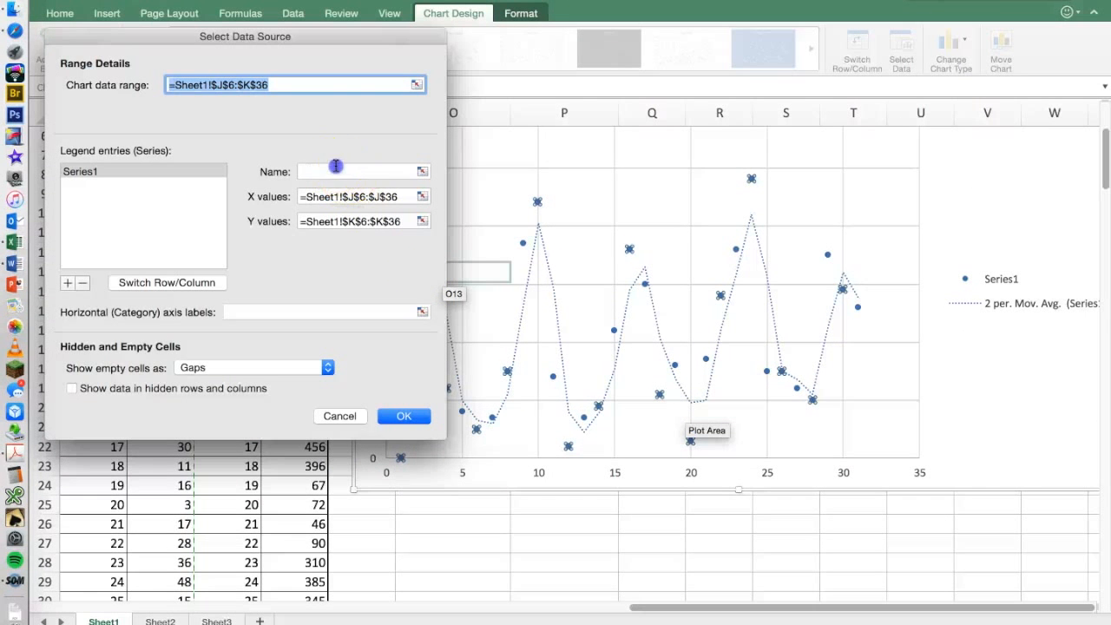
pyautogui.click(335, 169)
pyautogui.write('January')
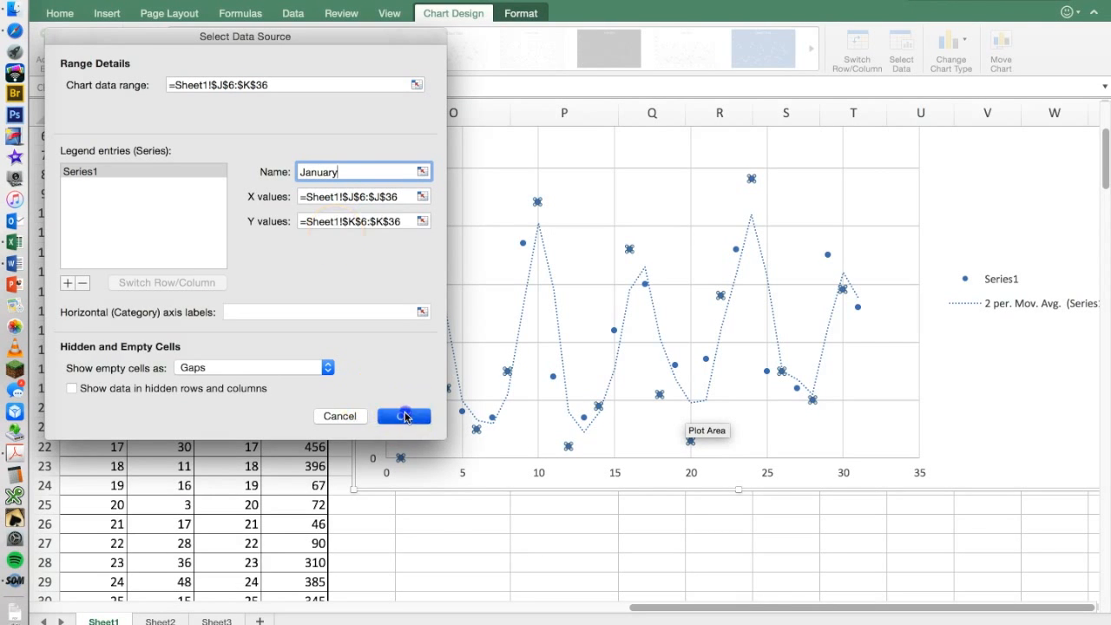
pyautogui.click(404, 417)
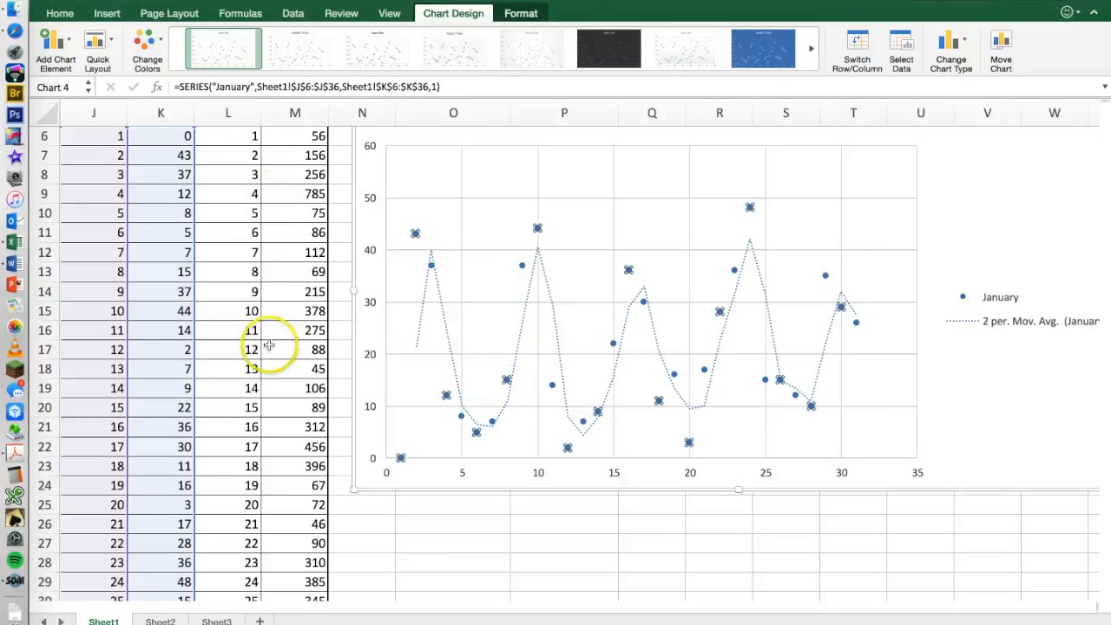
# Add the July scoops in M6:M36 to the January scatter chart as a second data series.
pyautogui.scroll(3, 269, 345)
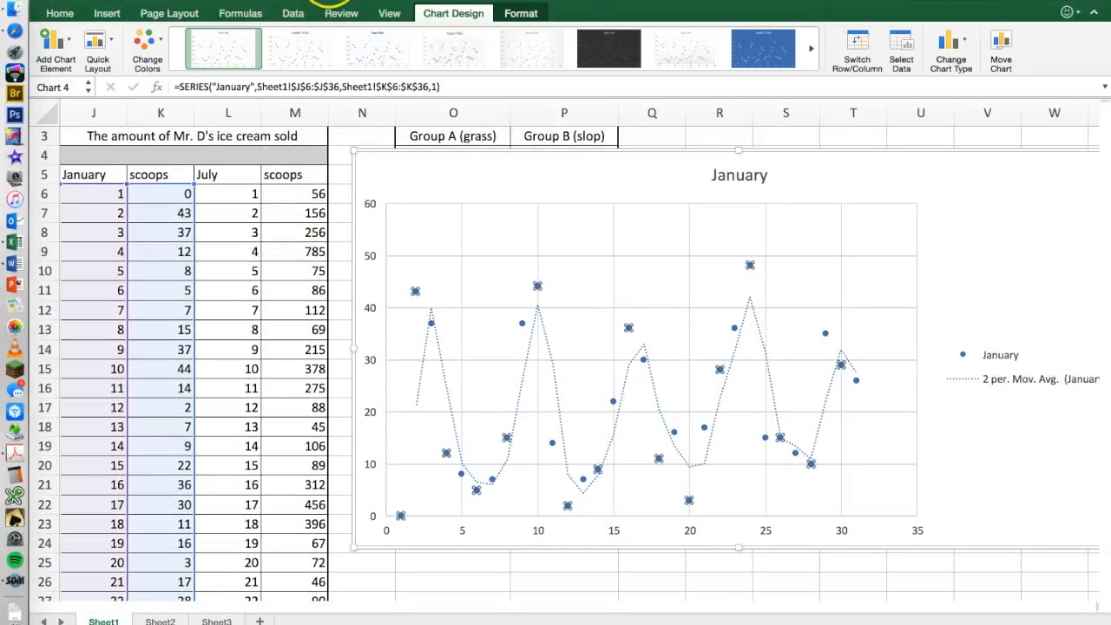
pyautogui.click(334, 1)
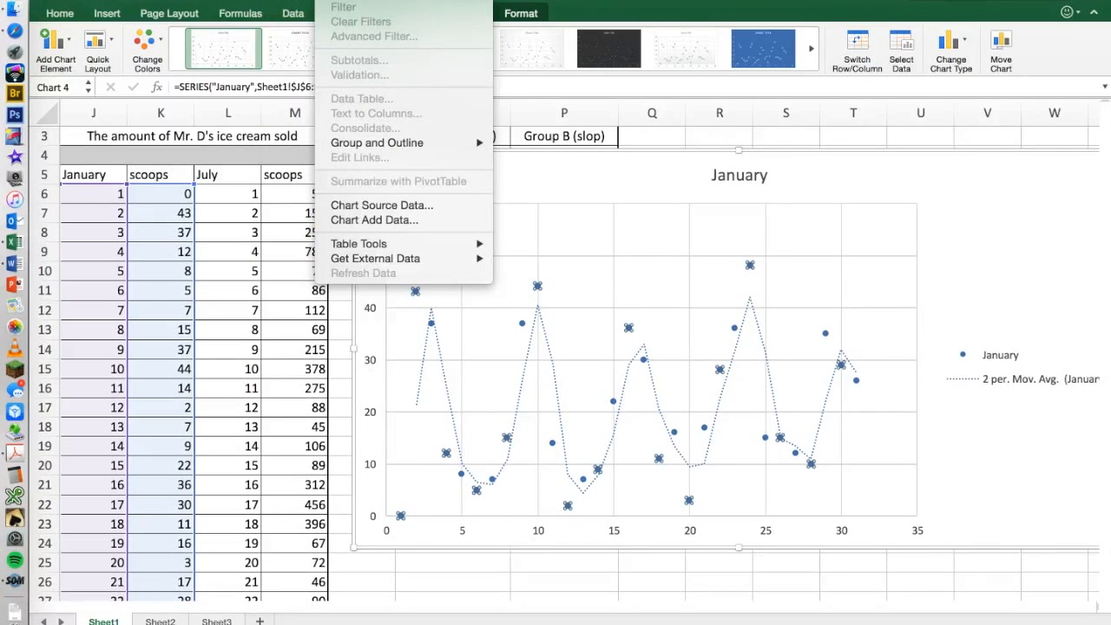
pyautogui.click(362, 222)
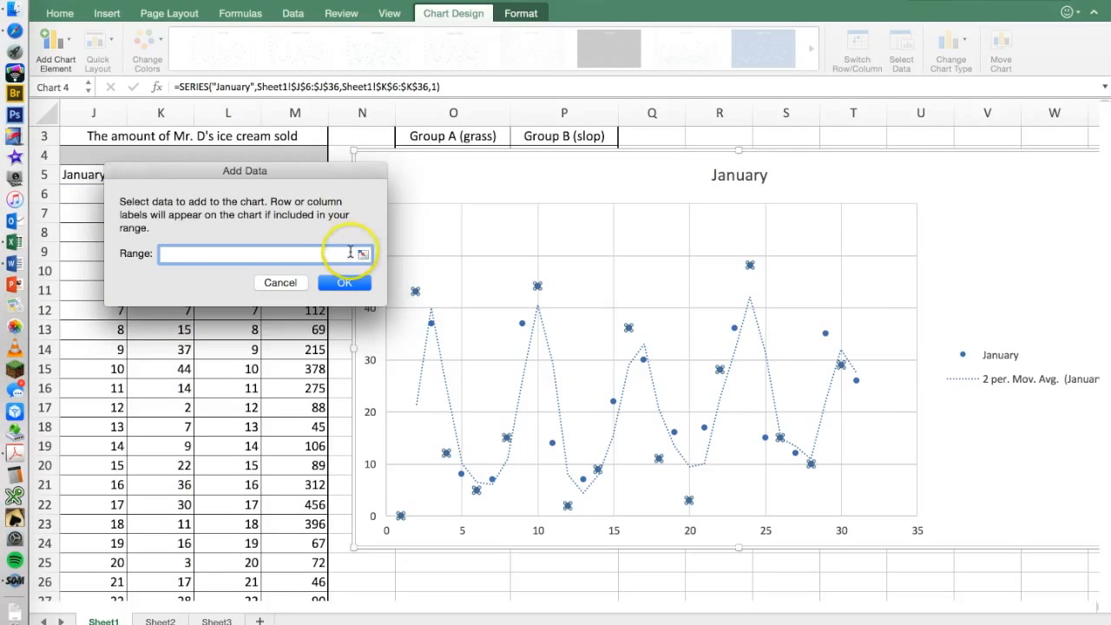
pyautogui.click(363, 255)
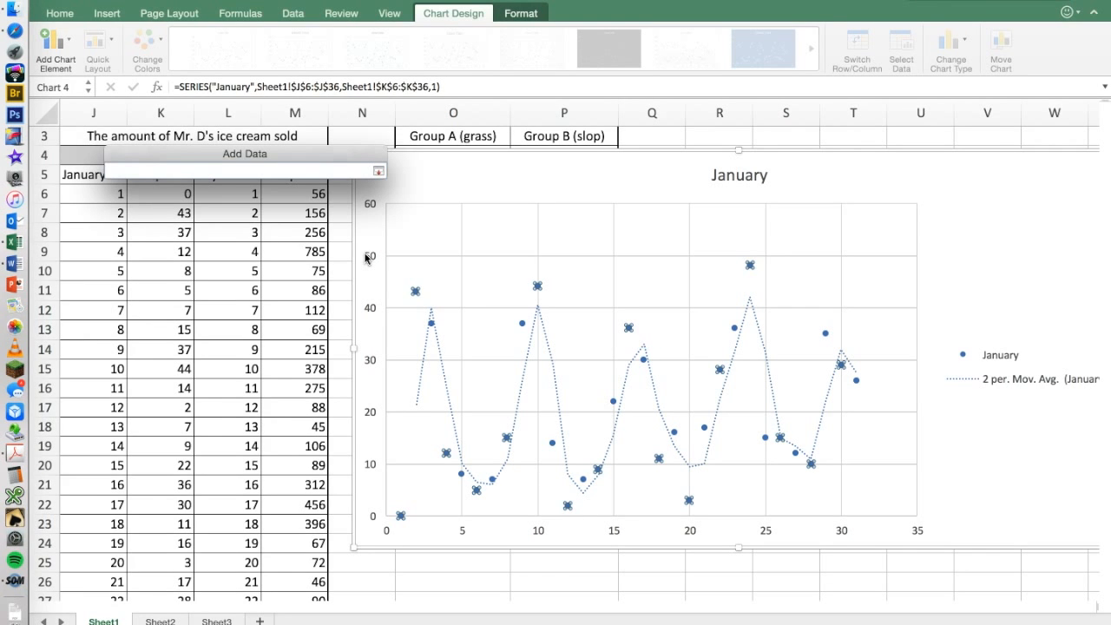
pyautogui.scroll(-5, 226, 423)
pyautogui.scroll(-1, 226, 423)
pyautogui.scroll(6, 227, 422)
pyautogui.scroll(1, 233, 385)
pyautogui.moveTo(279, 213); pyautogui.dragTo(310, 449)
pyautogui.click(379, 171)
pyautogui.click(347, 283)
pyautogui.scroll(6, 459, 322)
pyautogui.hscroll(1, 459, 322)
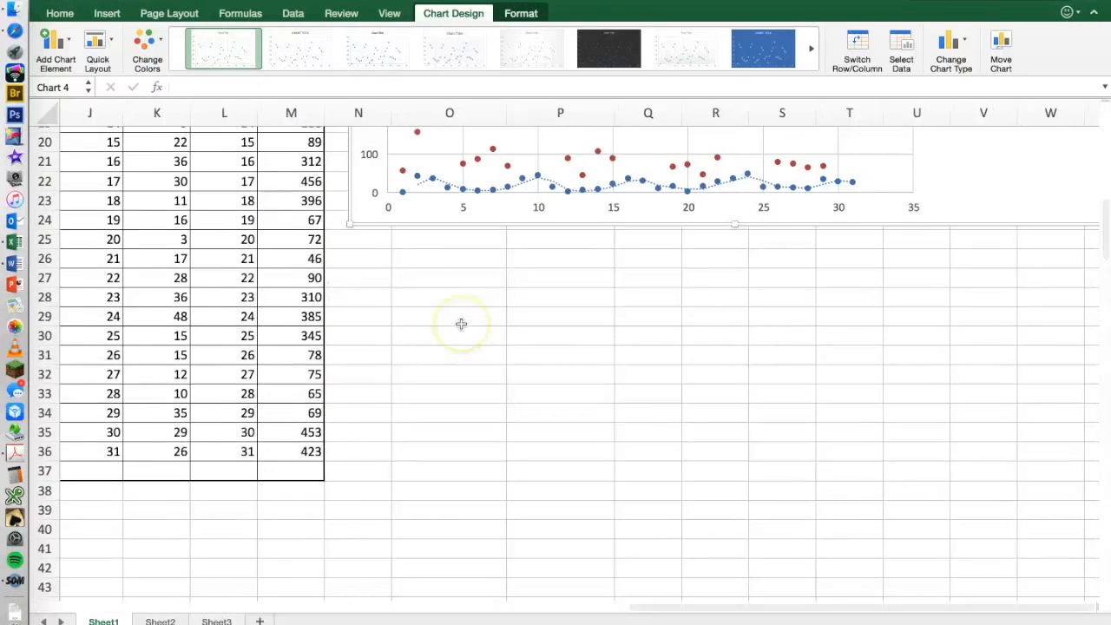
pyautogui.scroll(6, 461, 324)
pyautogui.hscroll(2, 461, 324)
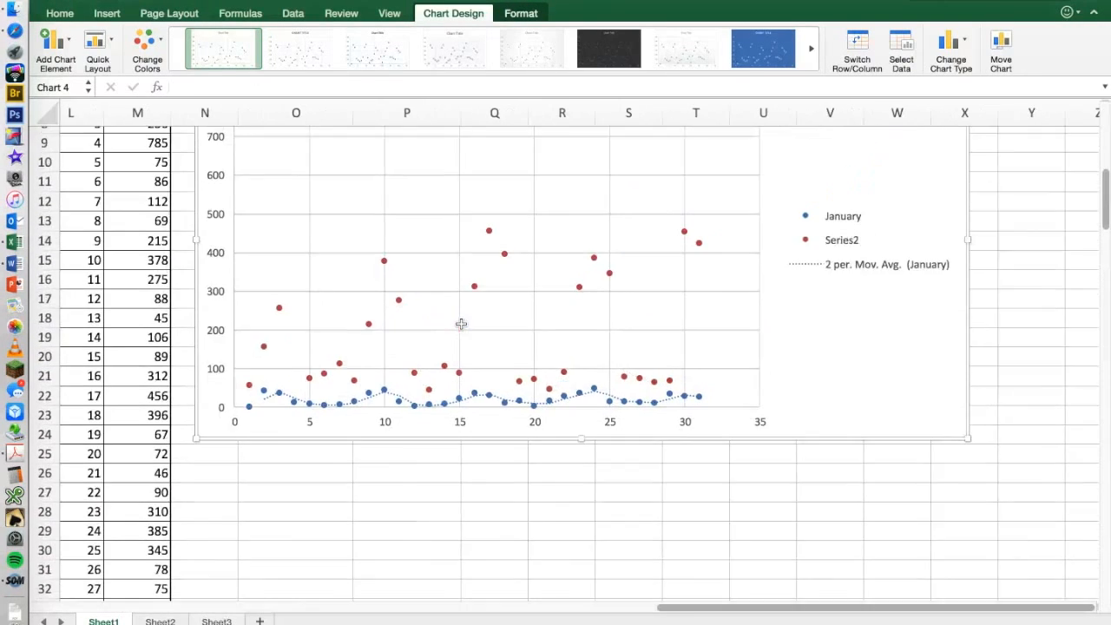
pyautogui.hscroll(-1, 461, 331)
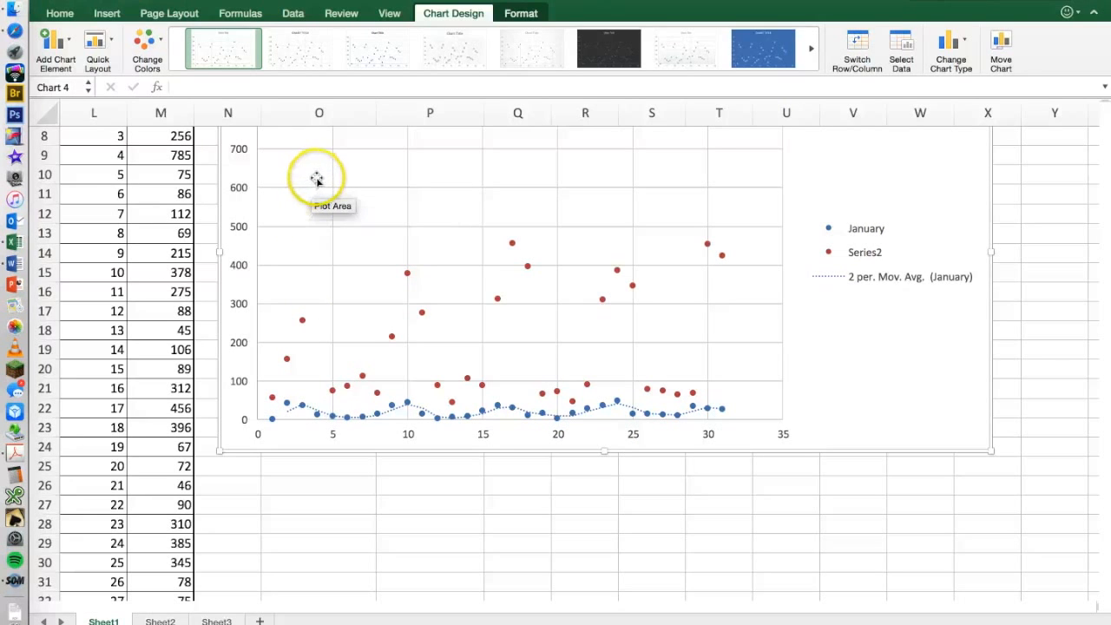
# Undo adding the July scoops to the scatter chart, and redo it.
pyautogui.click(155, 1)
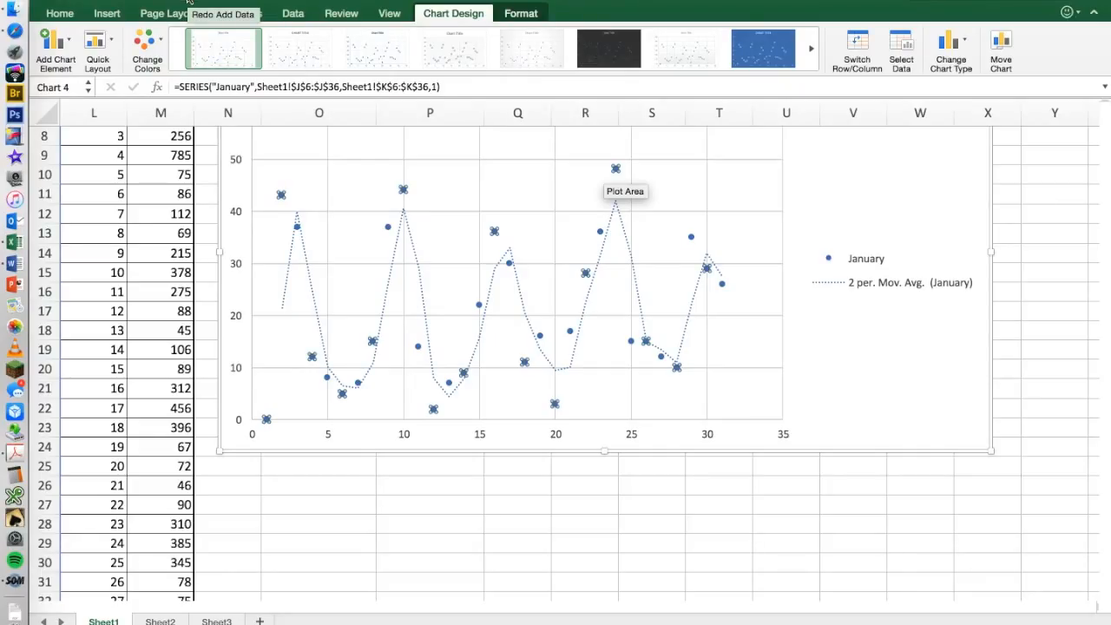
pyautogui.click(188, 1)
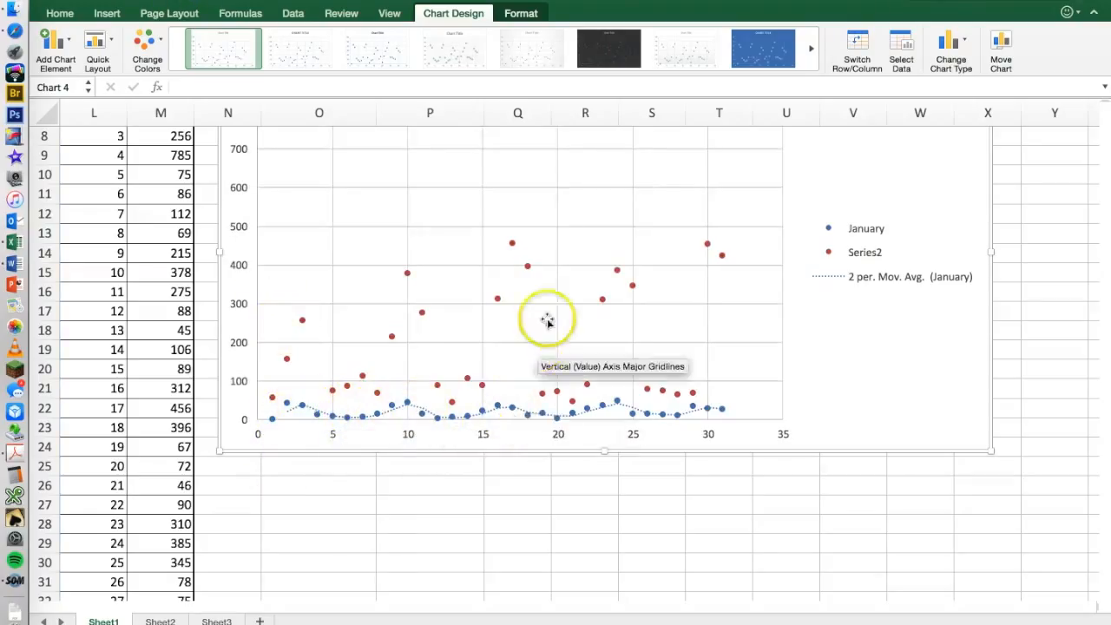
# Add a moving average trendline with a period of 2 to the July points and close the trendline options.
pyautogui.scroll(2, 549, 250)
pyautogui.scroll(3, 548, 249)
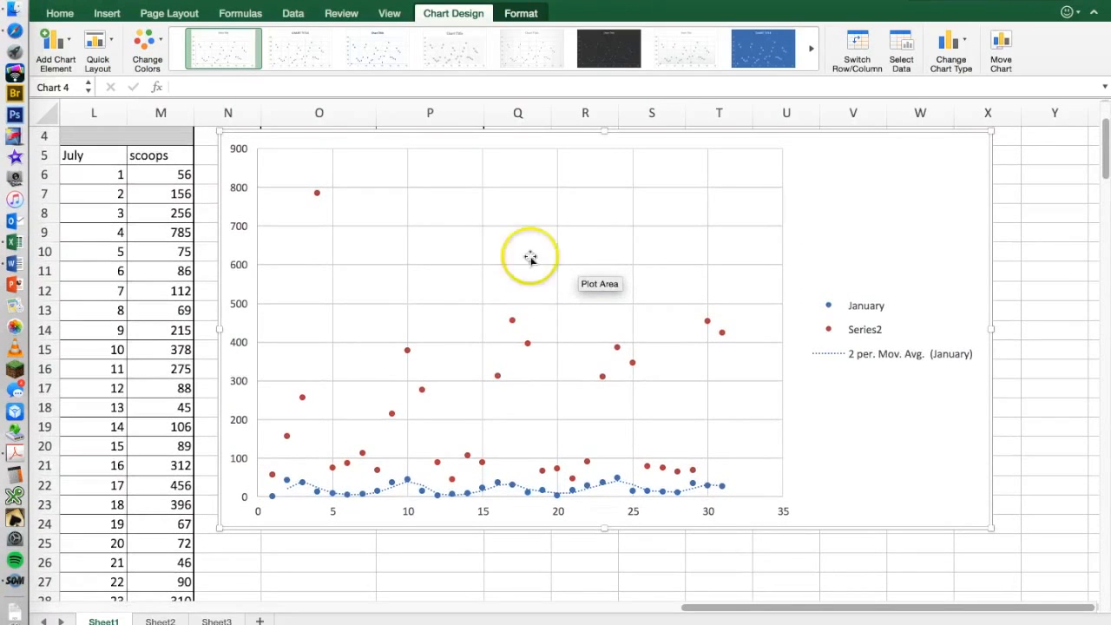
pyautogui.moveTo(318, 196)
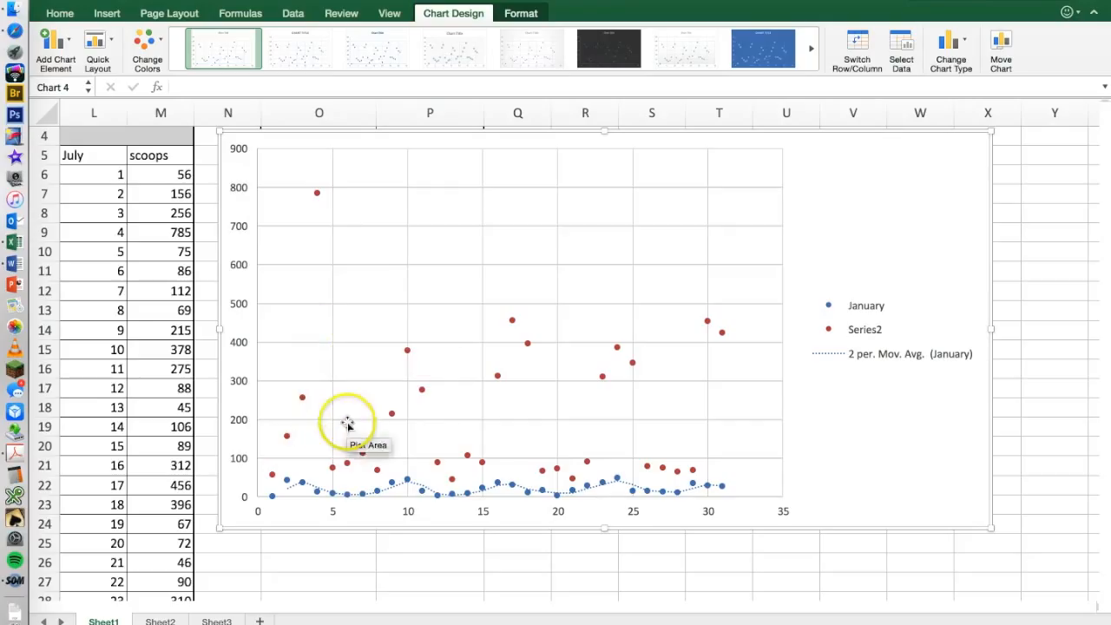
pyautogui.click(318, 194)
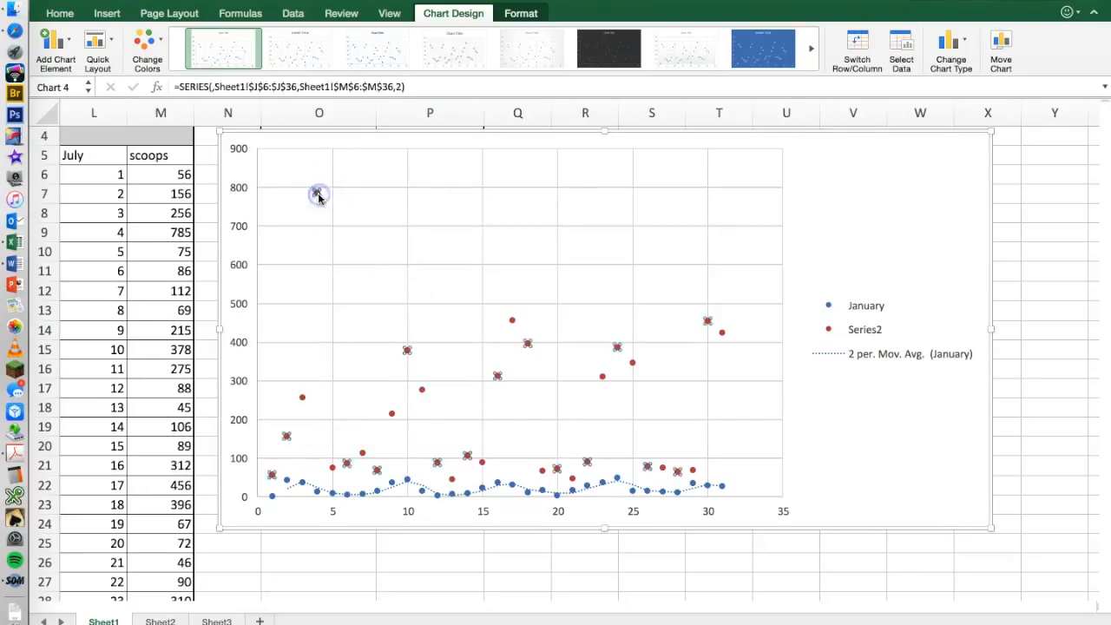
pyautogui.rightClick(318, 196)
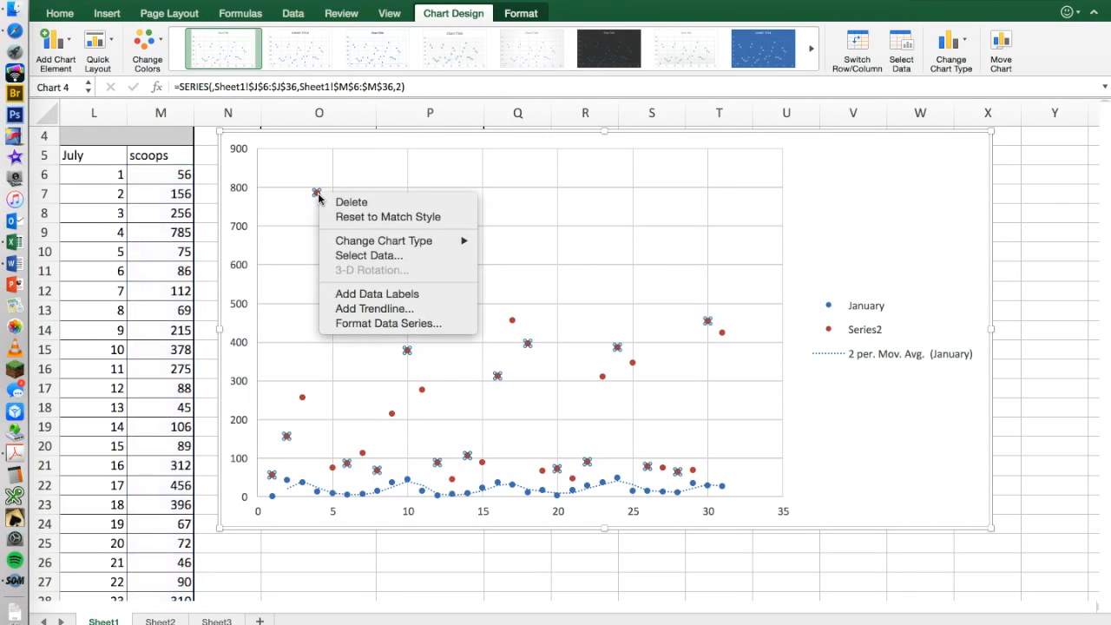
pyautogui.click(387, 309)
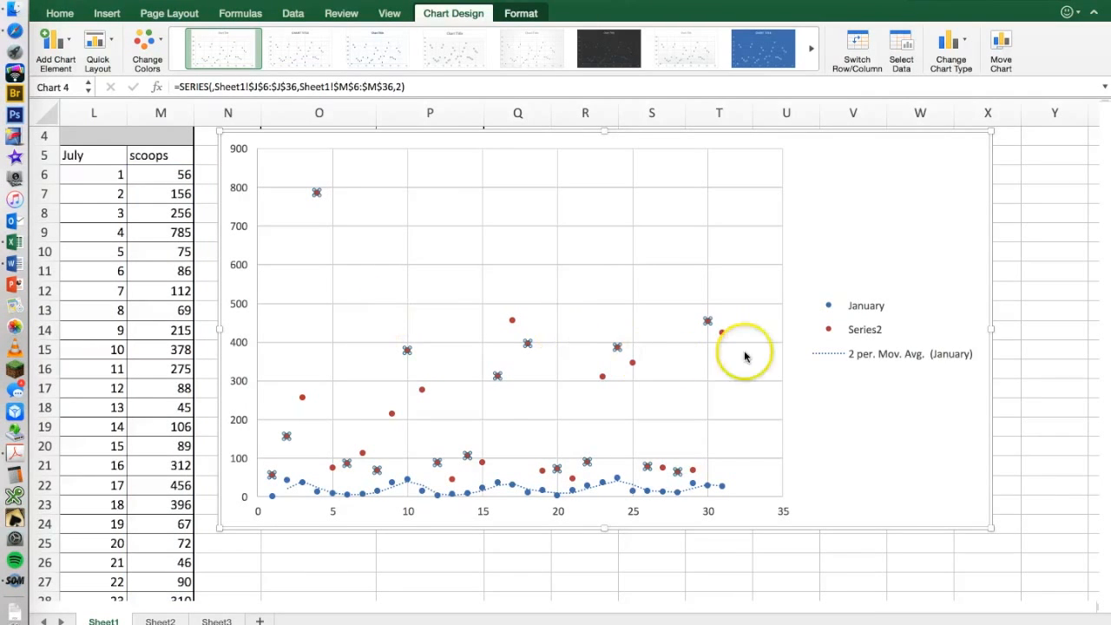
pyautogui.click(927, 342)
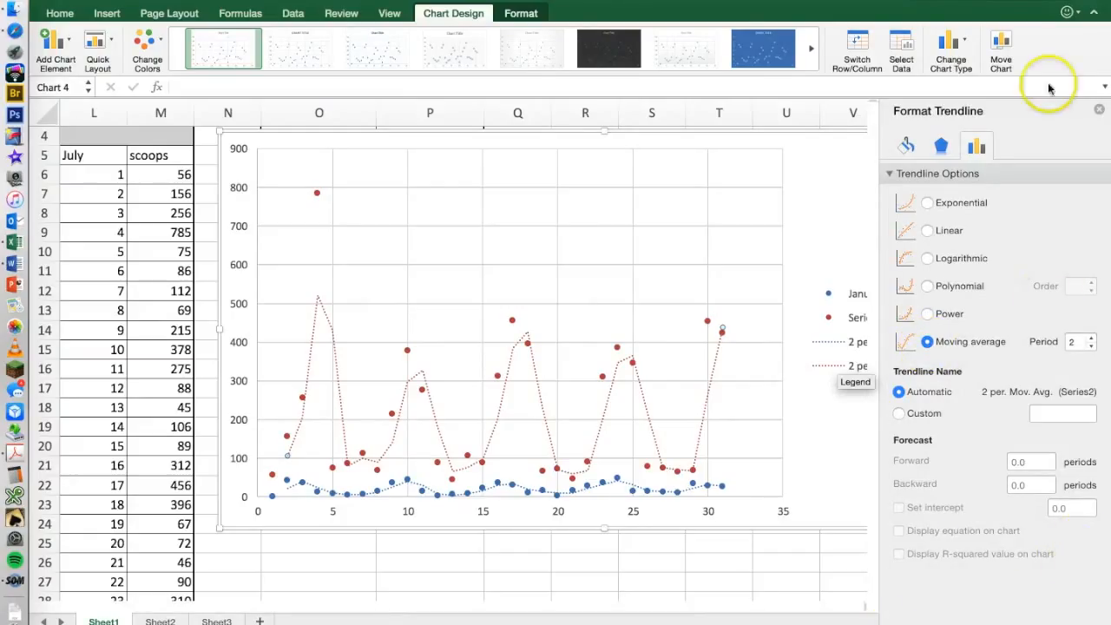
pyautogui.click(1098, 112)
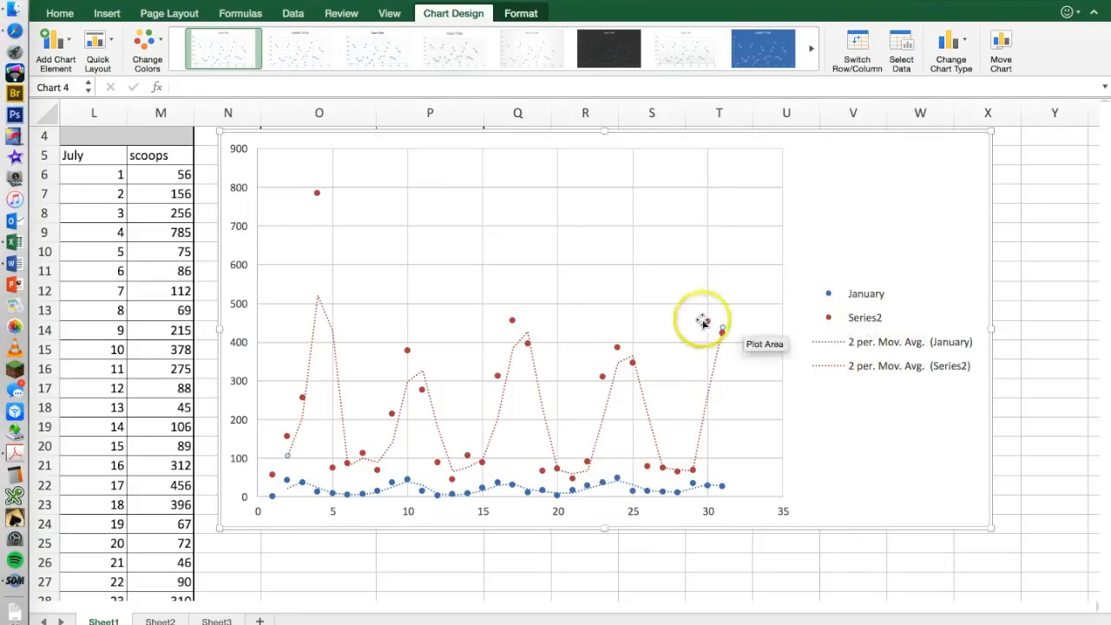
# Name the scatter chart's second data series July.
pyautogui.click(723, 336)
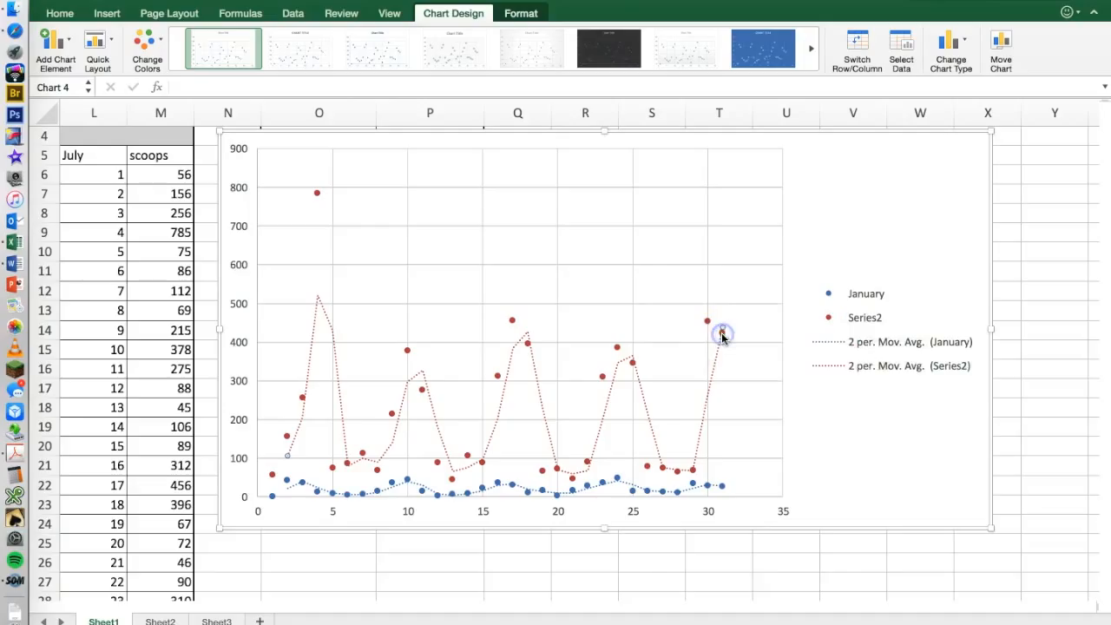
pyautogui.rightClick(722, 336)
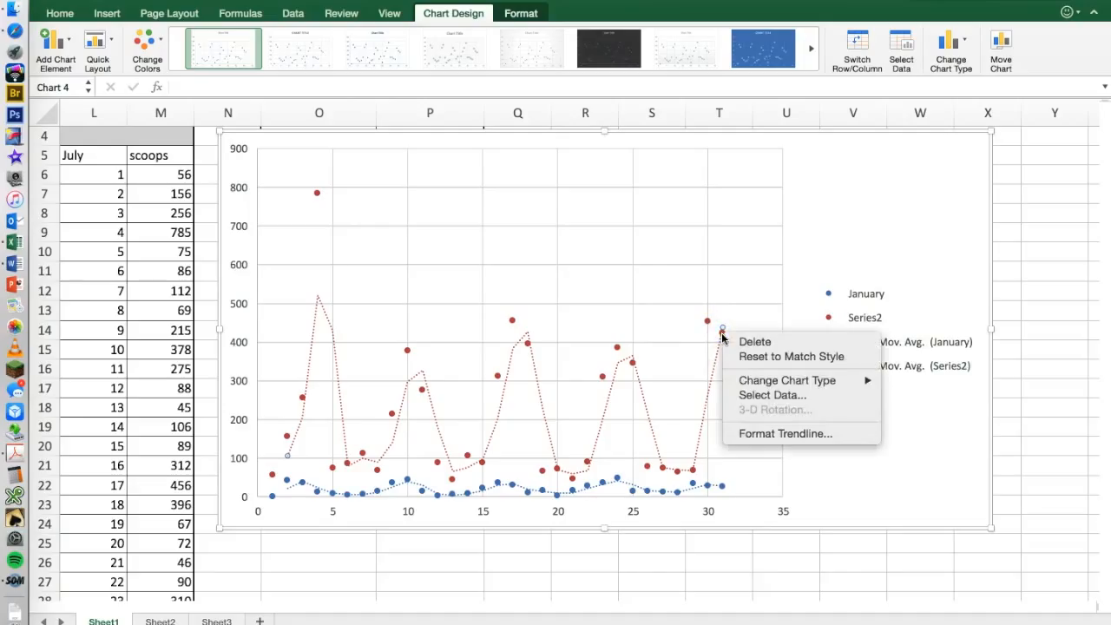
pyautogui.click(742, 397)
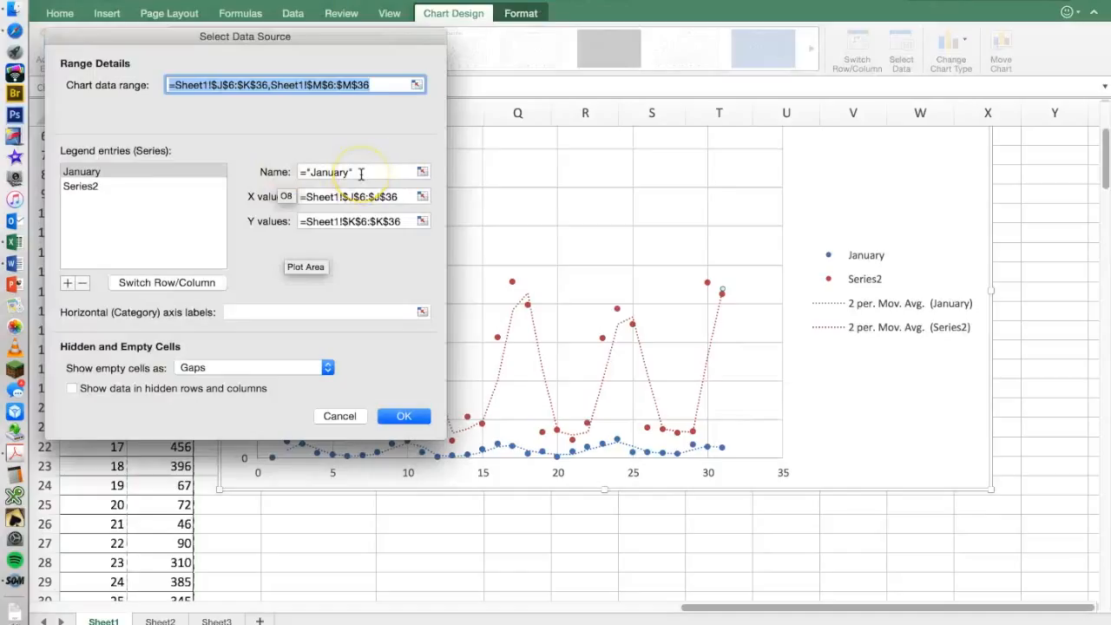
pyautogui.click(80, 187)
pyautogui.click(321, 171)
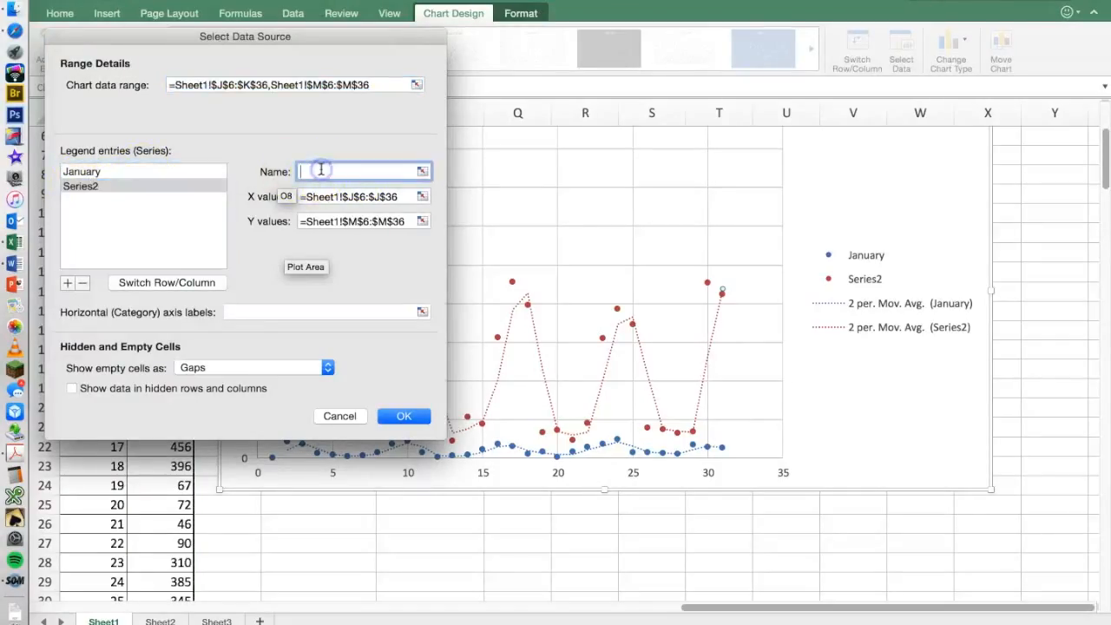
pyautogui.write('July')
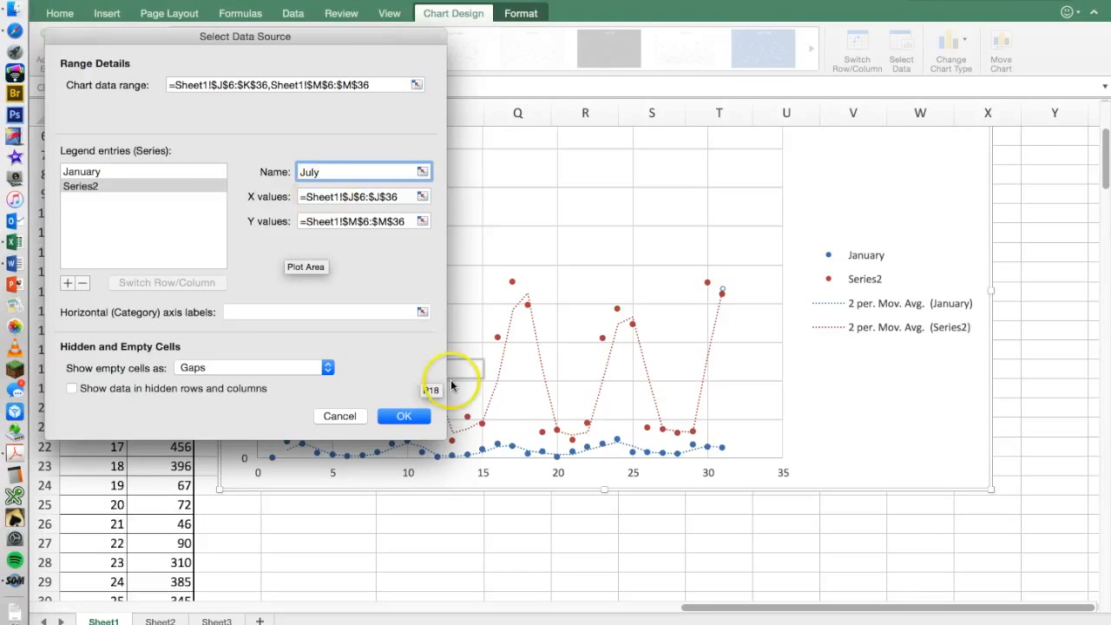
pyautogui.click(403, 416)
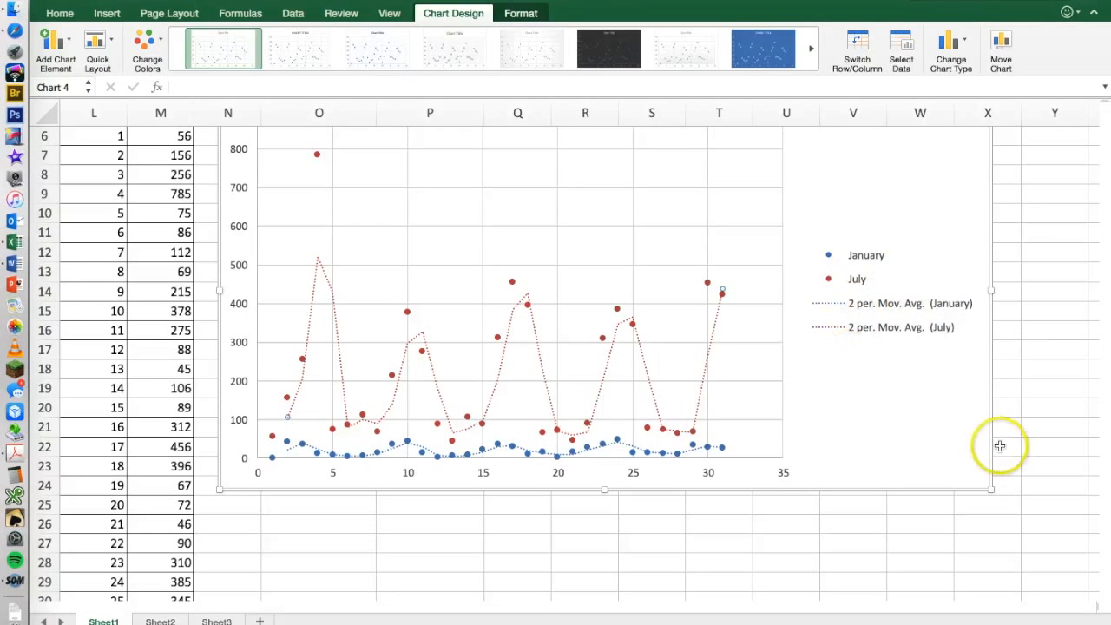
# Enlarge the January and July scatter chart slightly so that it reaches down to about row 26.
pyautogui.moveTo(992, 488); pyautogui.dragTo(997, 520)
pyautogui.scroll(1, 940, 449)
pyautogui.scroll(2, 940, 449)
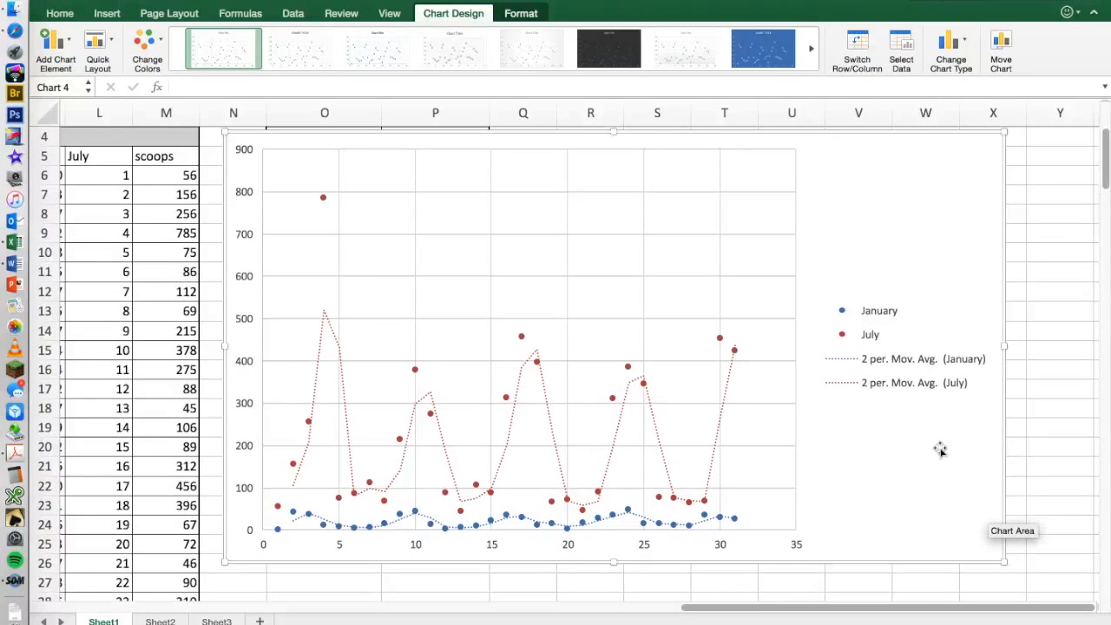
pyautogui.hscroll(1, 940, 449)
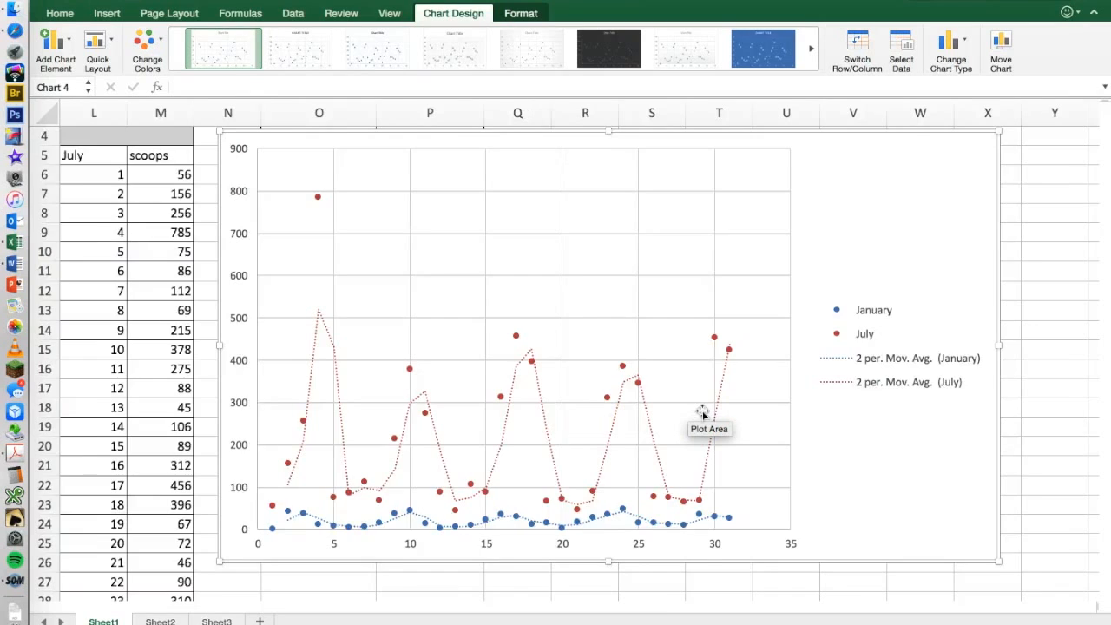
# Delete the January and July ice cream scatter chart from the sheet.
pyautogui.scroll(2, 703, 414)
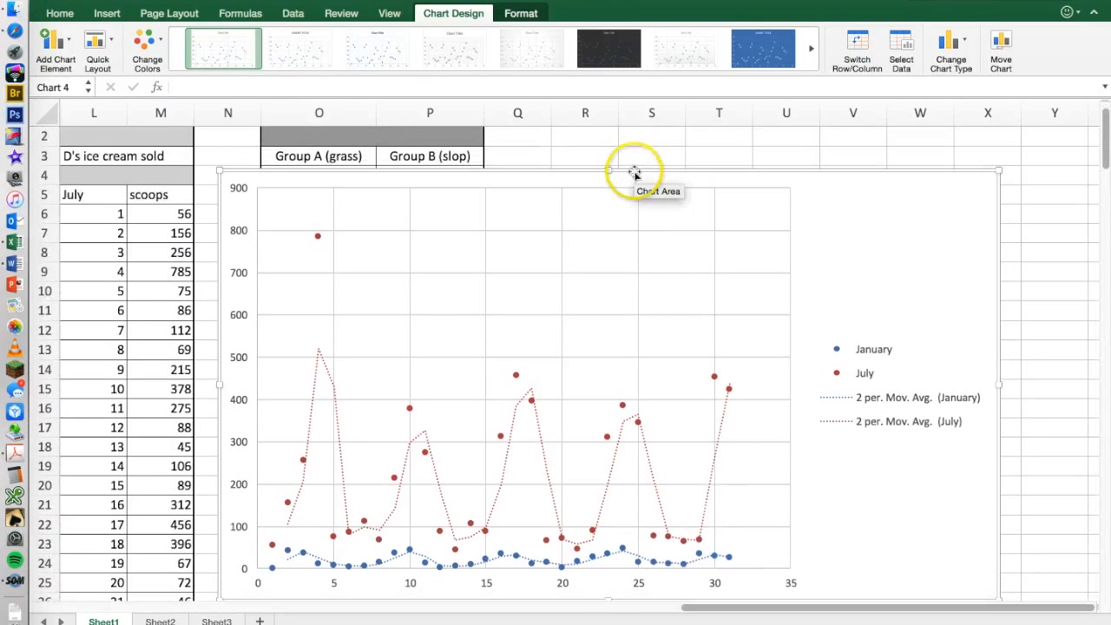
pyautogui.moveTo(635, 171); pyautogui.dragTo(633, 169)
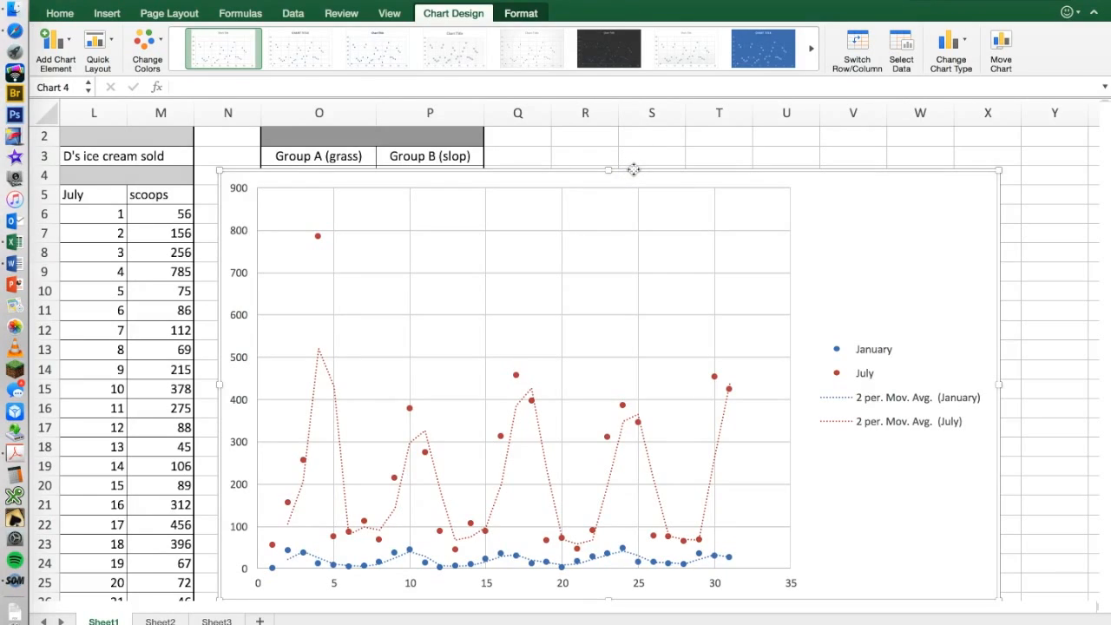
pyautogui.press('Delete')
pyautogui.hscroll(-5, 446, 448)
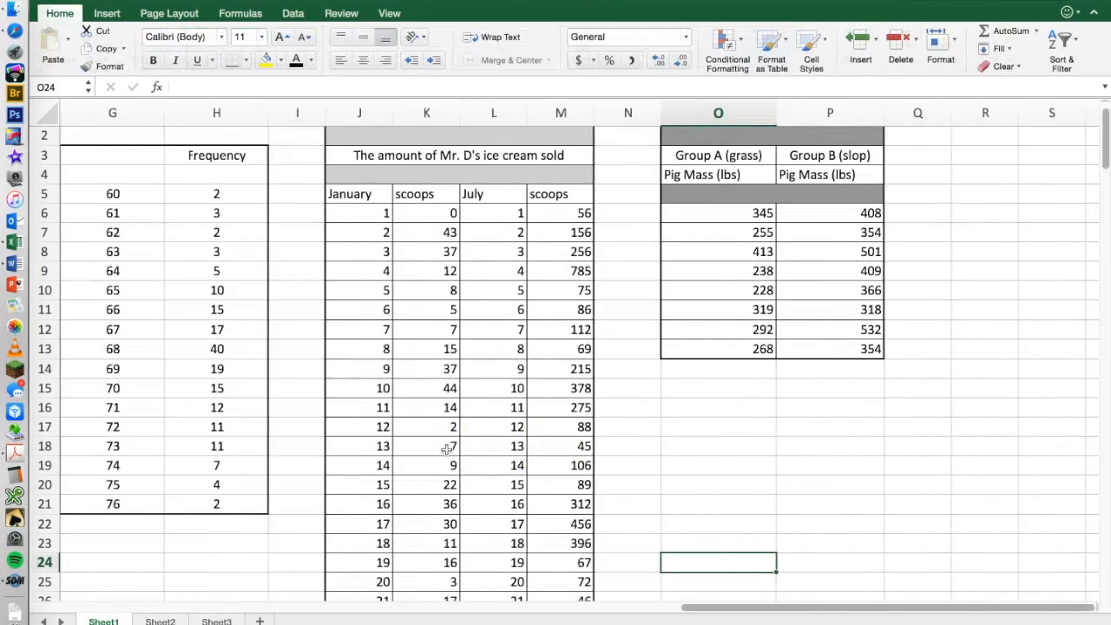
pyautogui.hscroll(-5, 446, 449)
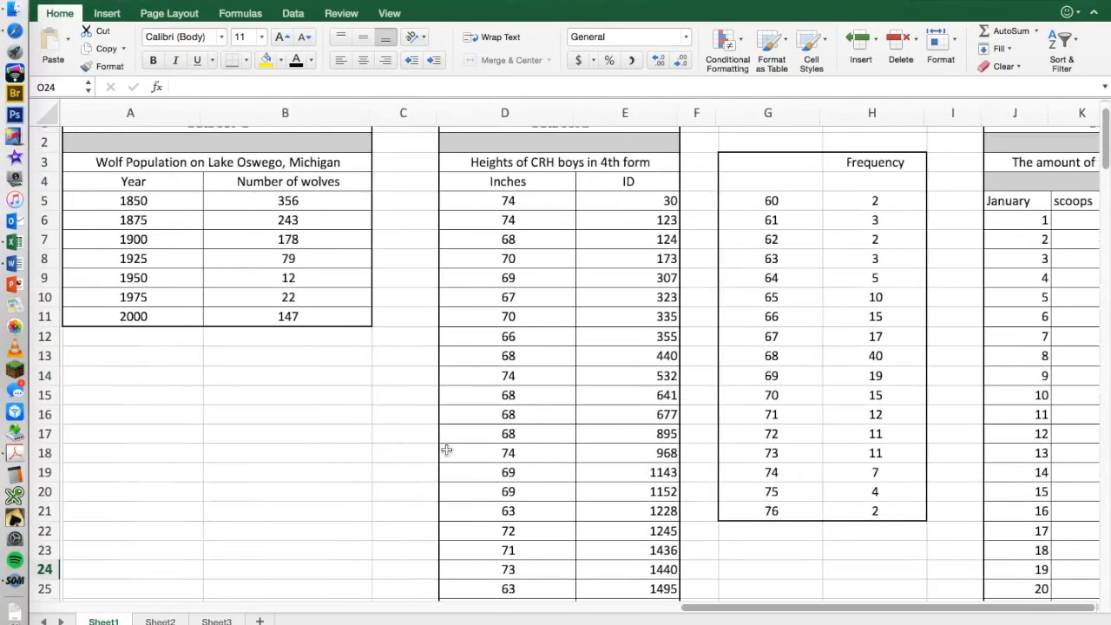
pyautogui.scroll(1, 446, 449)
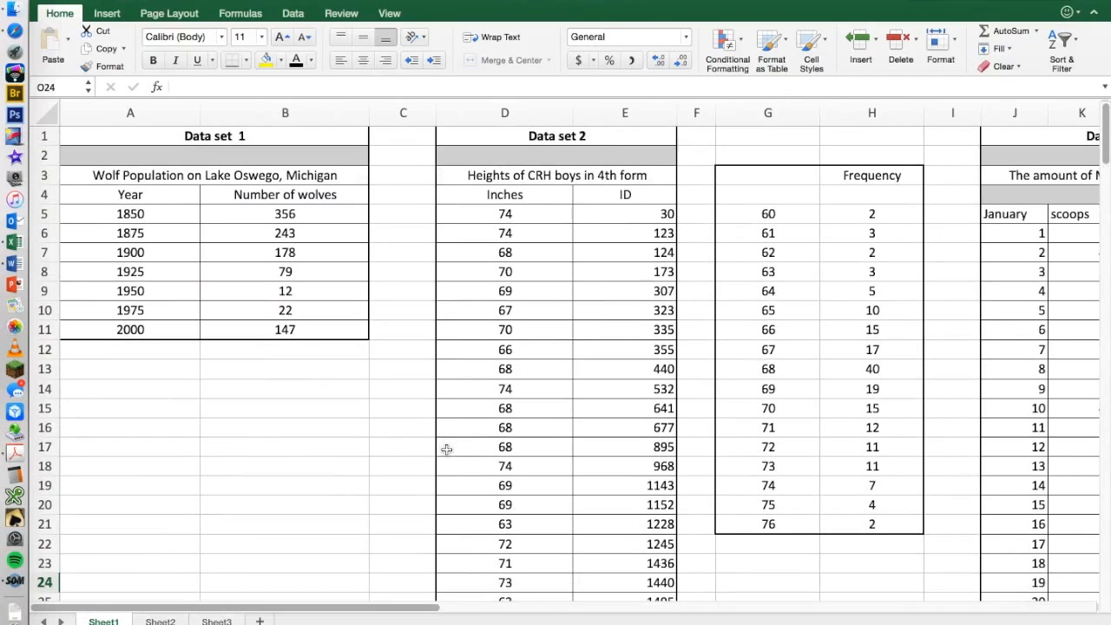